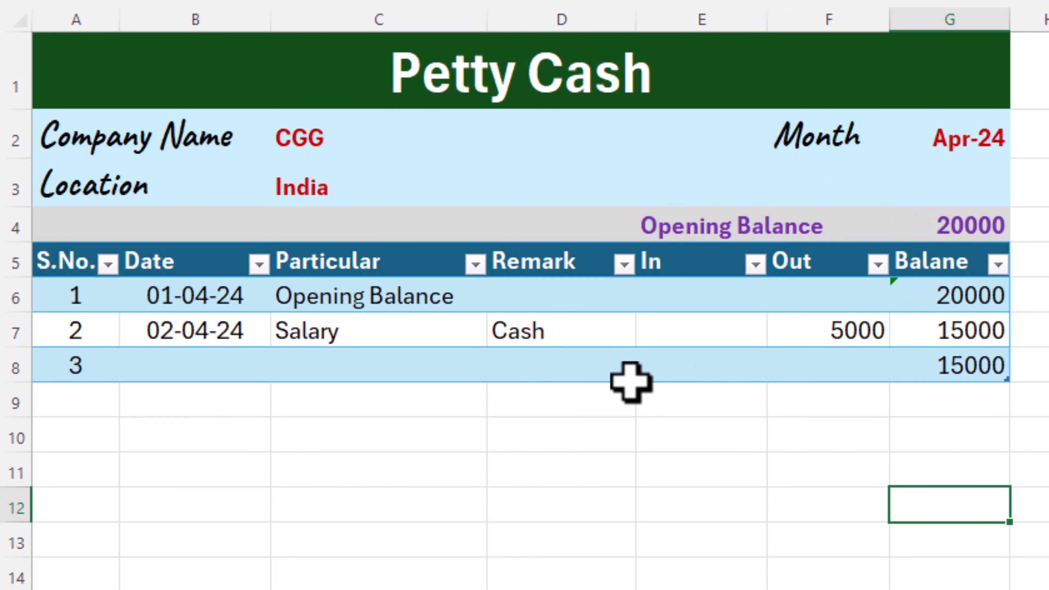
{"action": "left_click", "coordinate": [363, 341]}
{"action": "left_click", "coordinate": [315, 299]}
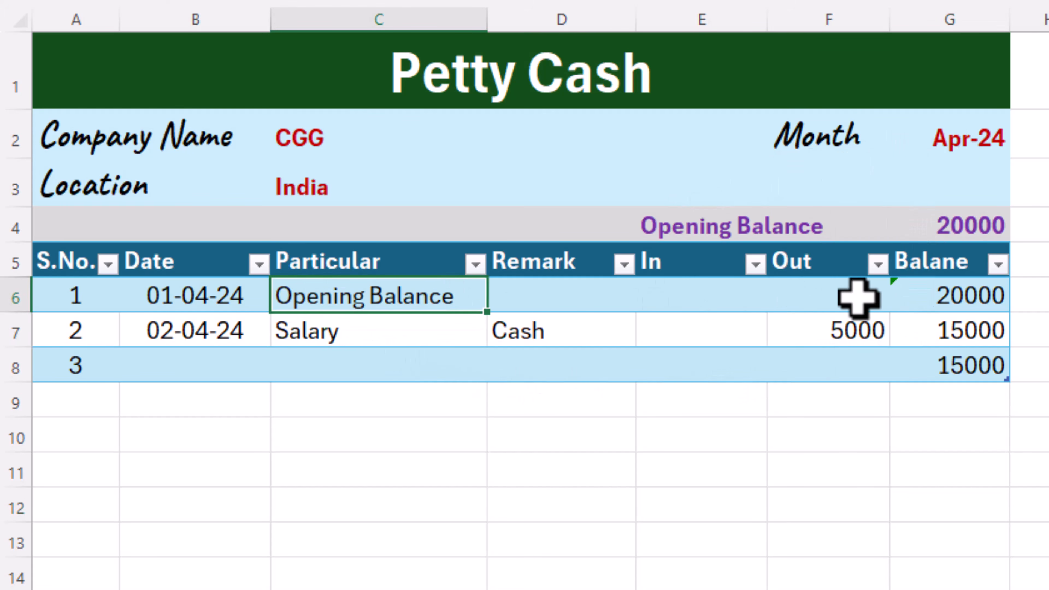
{"action": "left_click", "coordinate": [317, 336]}
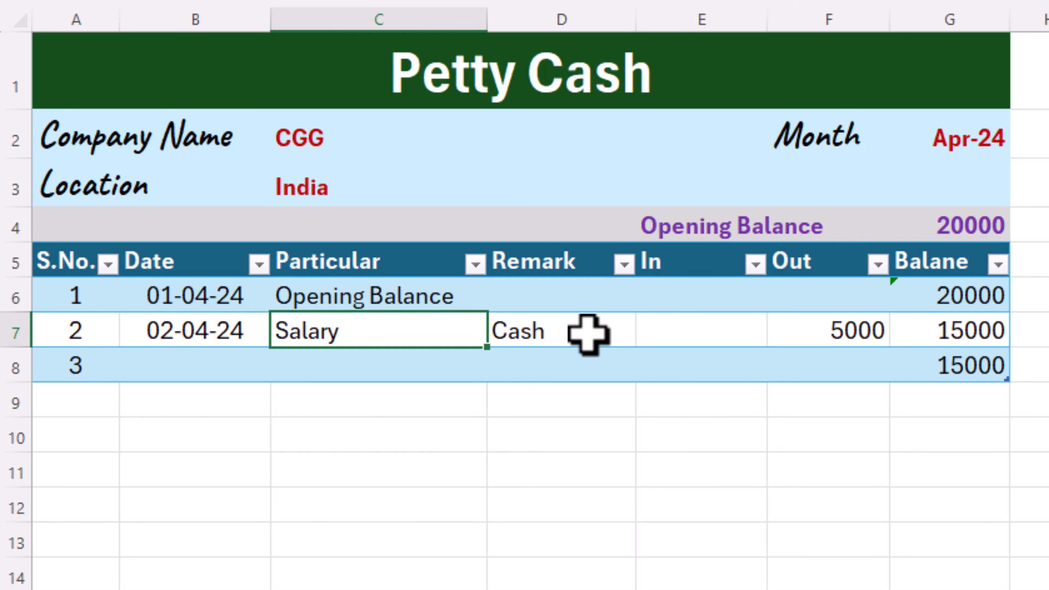
Date the third petty cash entry 2-4-2024 and enter "ele bill" as its particular.
{"action": "left_click", "coordinate": [208, 373]}
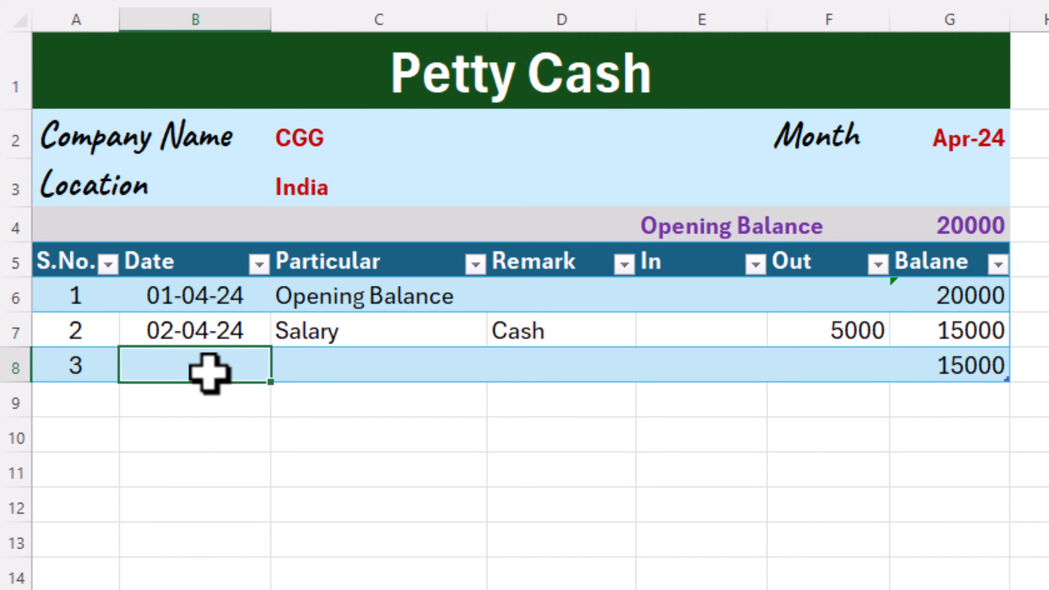
{"action": "type", "text": "2-4-2024"}
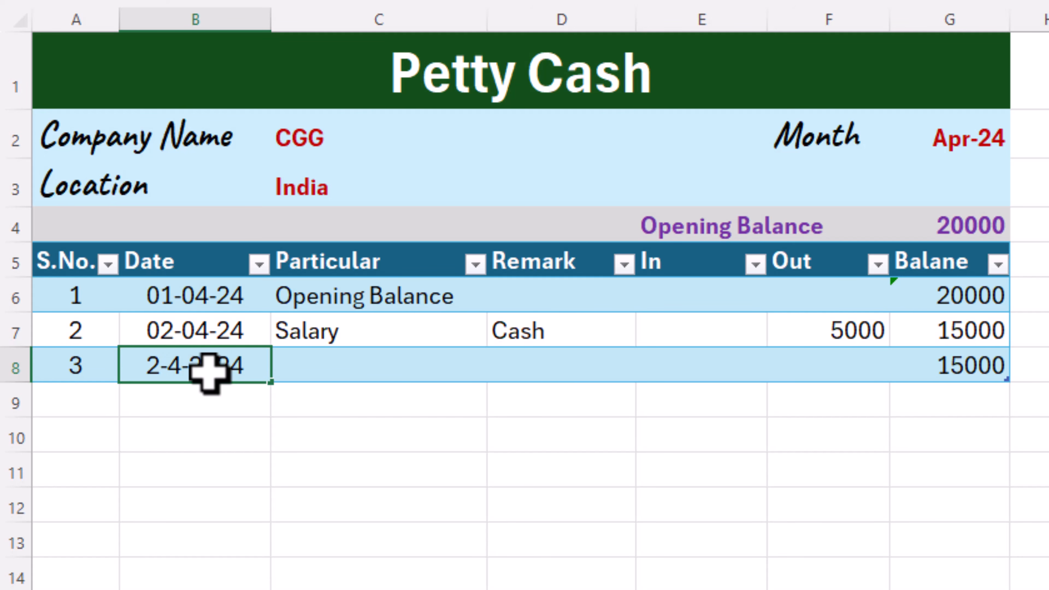
{"action": "key", "text": "Tab"}
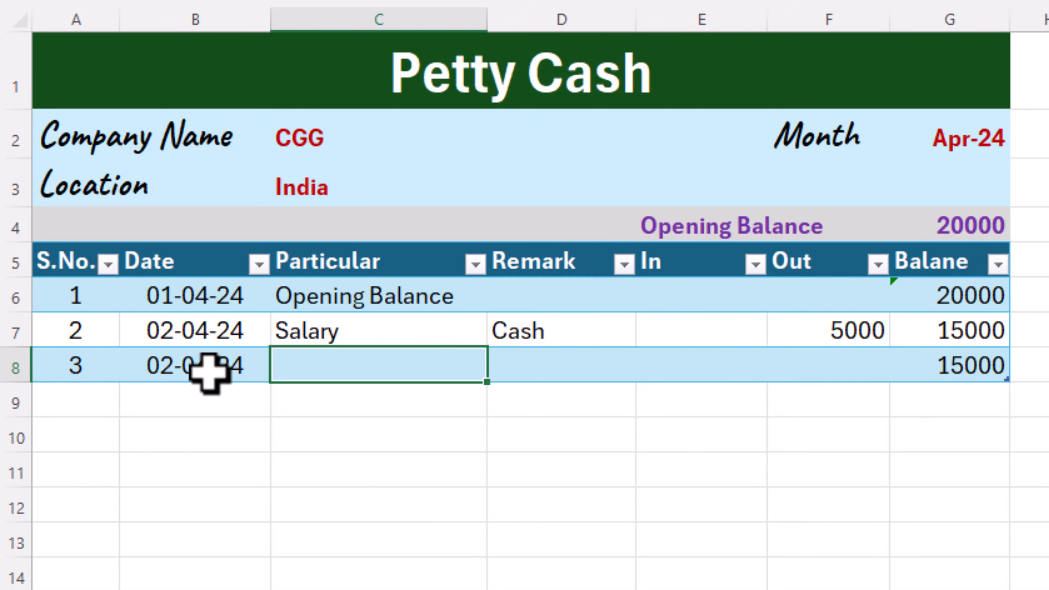
{"action": "type", "text": "ele "}
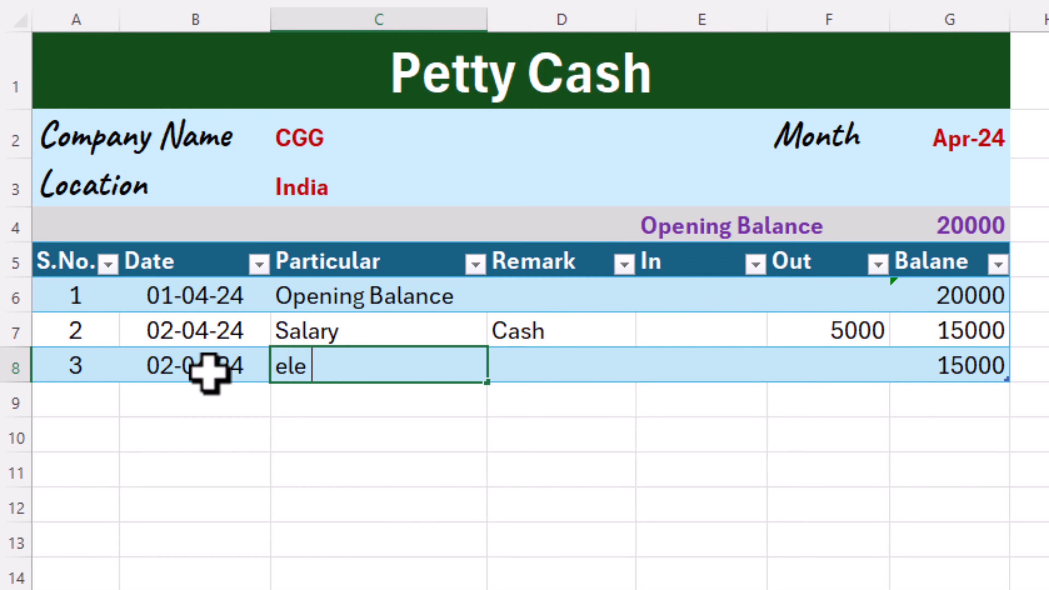
{"action": "type", "text": "bill"}
{"action": "key", "text": "Tab"}
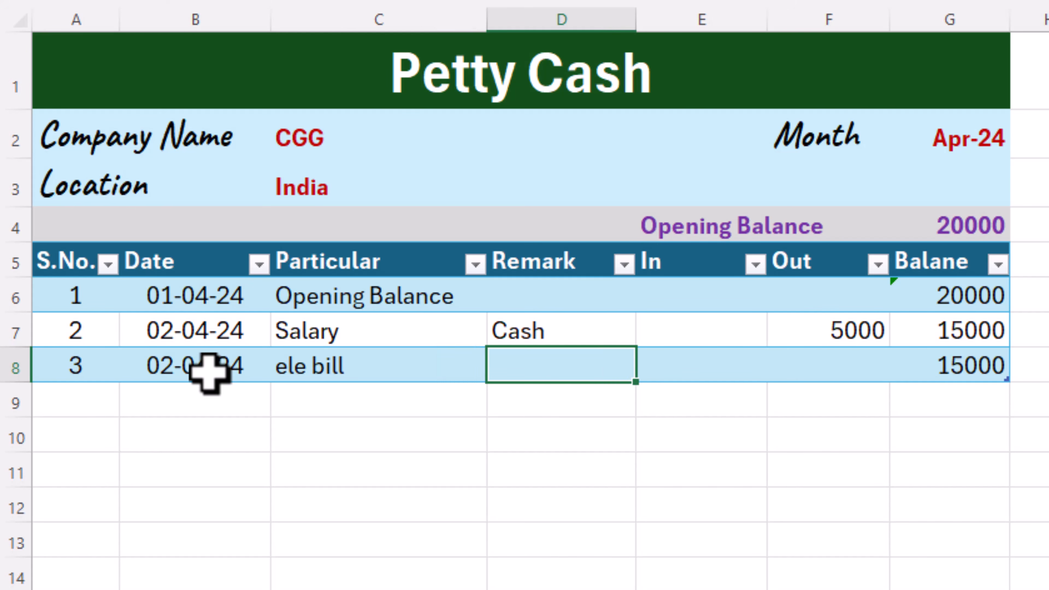
Complete the ele bill entry with the remark Cash and an Out amount of 3500.
{"action": "type", "text": "Ca"}
{"action": "key", "text": "Tab"}
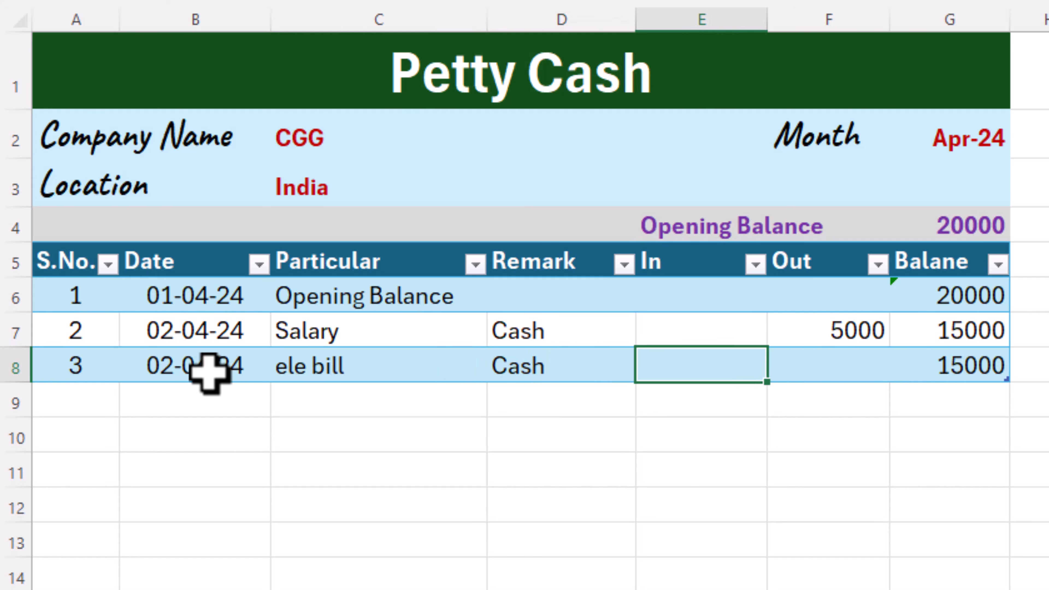
{"action": "key", "text": "Tab"}
{"action": "type", "text": "3500"}
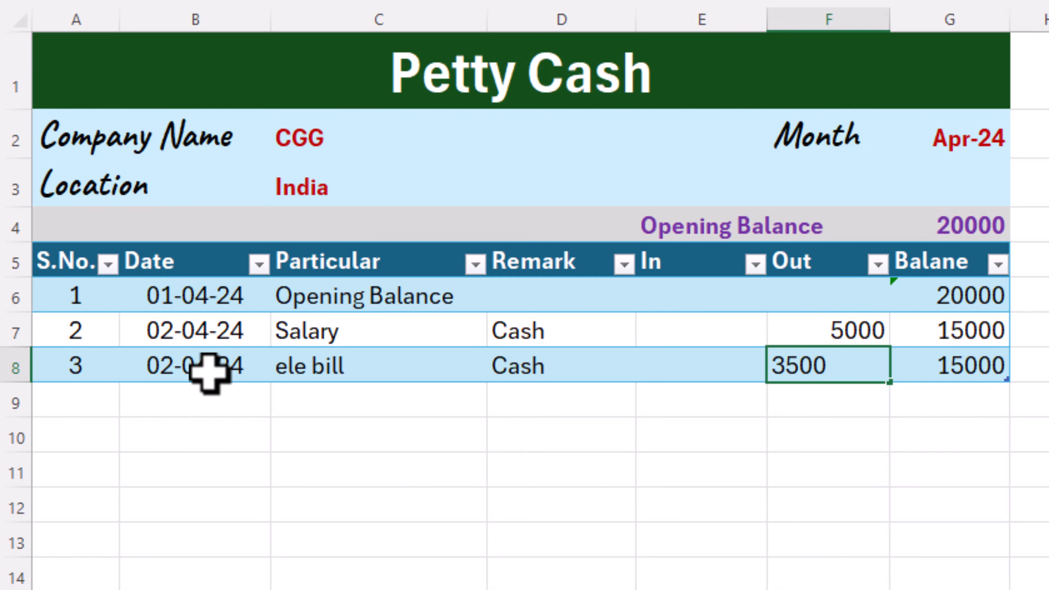
{"action": "key", "text": "Tab"}
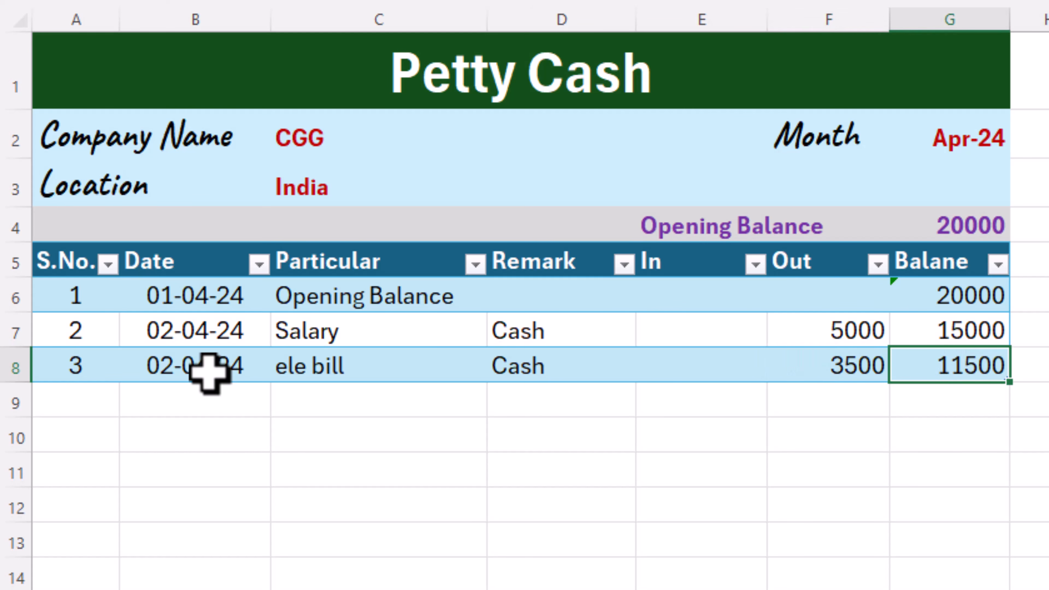
Append a table row with serial number 4, date 3-4-2024 and the particular Cash Received.
{"action": "key", "text": "Tab"}
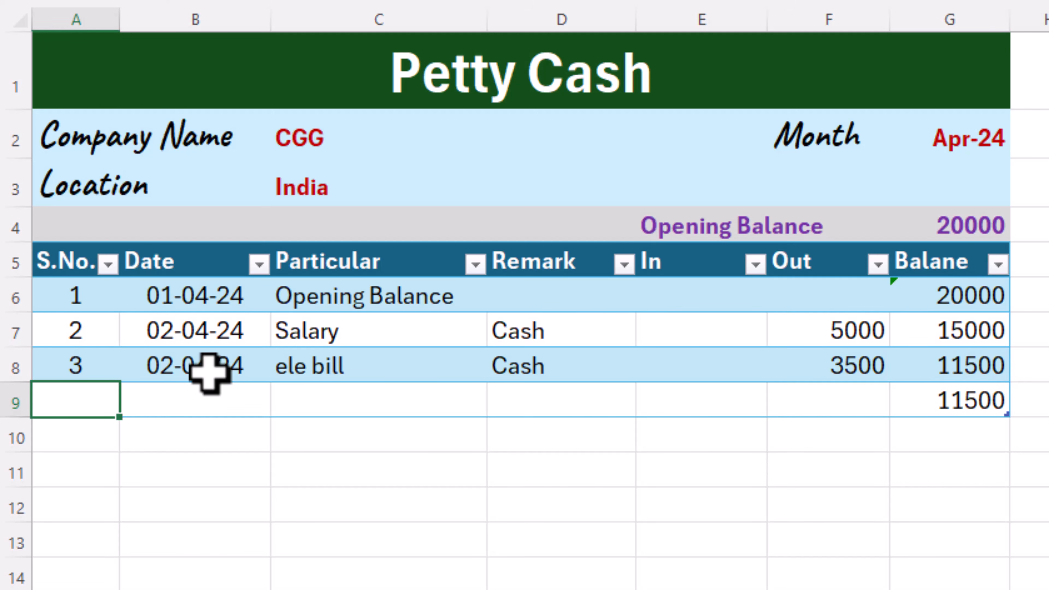
{"action": "type", "text": "4"}
{"action": "key", "text": "Tab"}
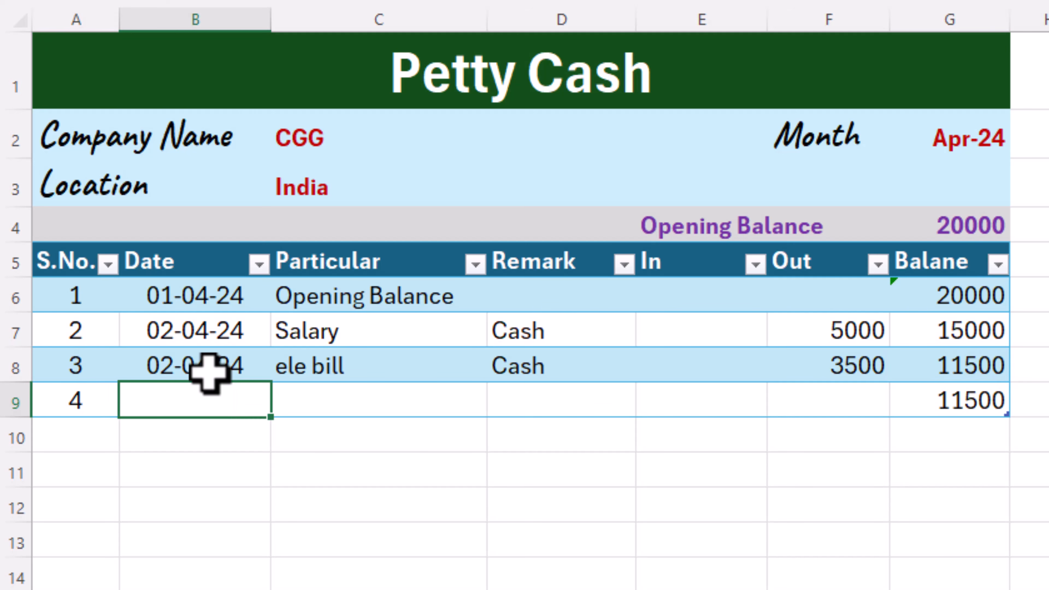
{"action": "type", "text": "3-4-2024"}
{"action": "key", "text": "Tab"}
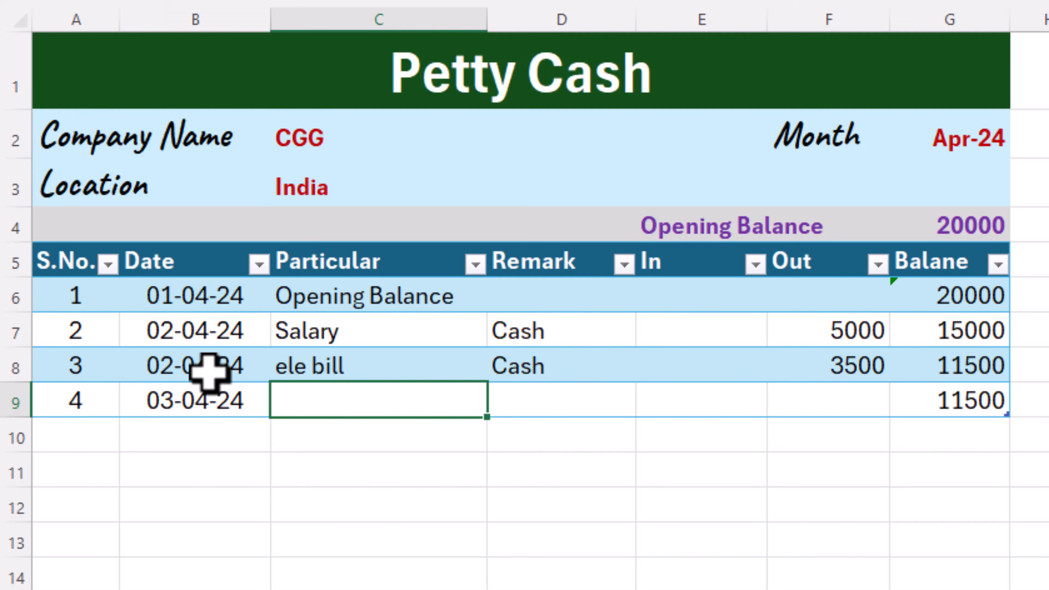
{"action": "type", "text": "Cash Received"}
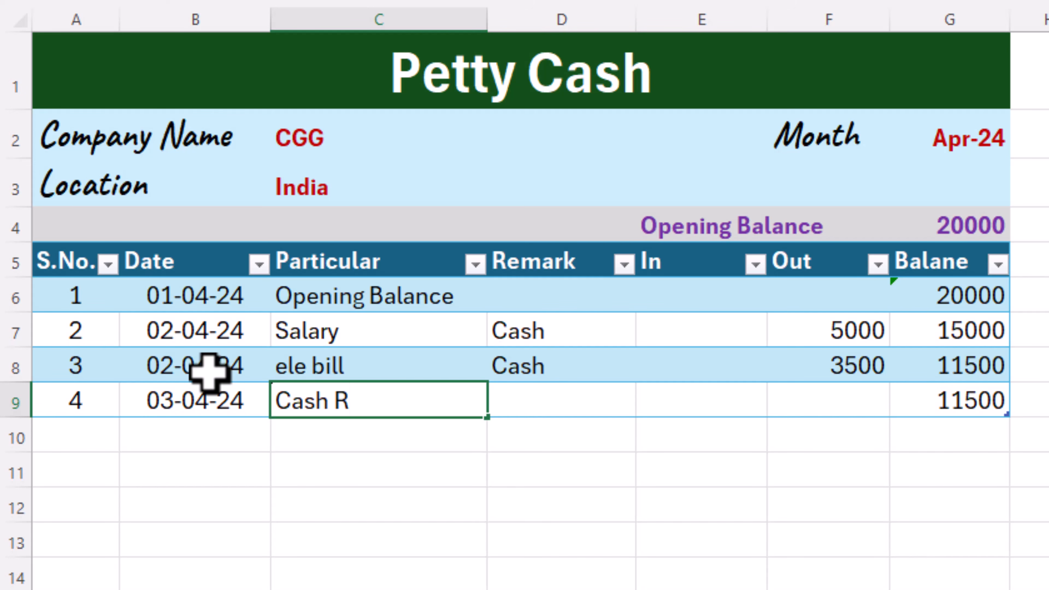
{"action": "key", "text": "Tab"}
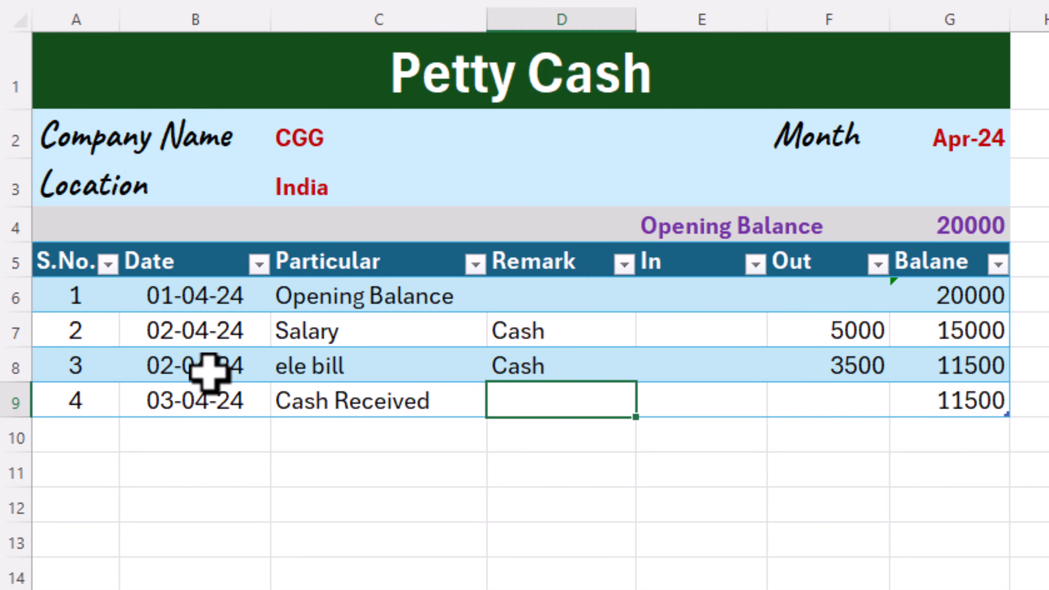
Complete the Cash Received entry with the remark Owner and an In amount of 15000.
{"action": "type", "text": "Owner"}
{"action": "key", "text": "Tab"}
{"action": "type", "text": "15000"}
{"action": "key", "text": "Tab"}
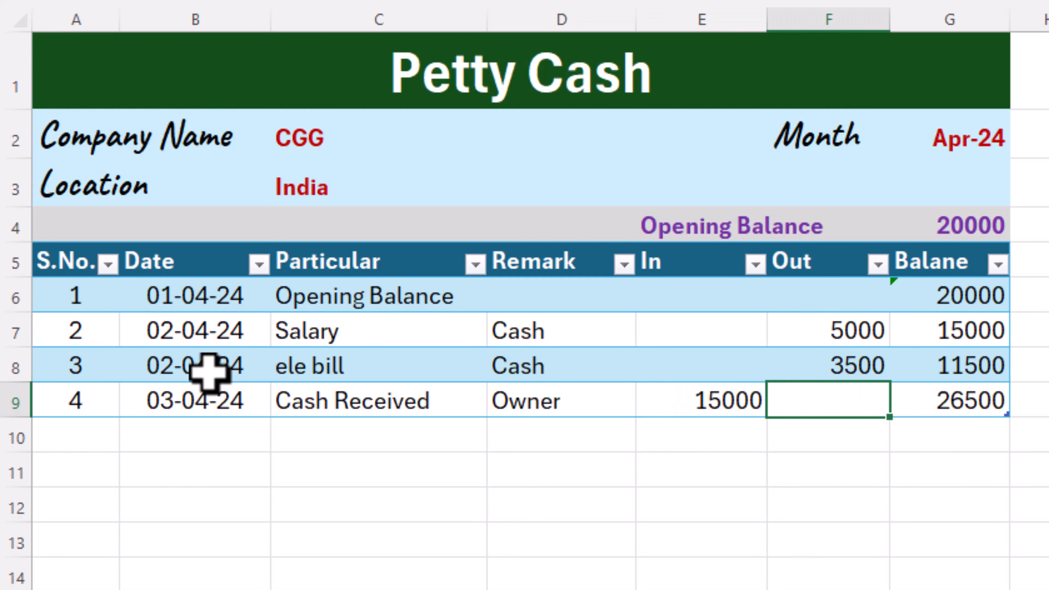
{"action": "key", "text": "Tab"}
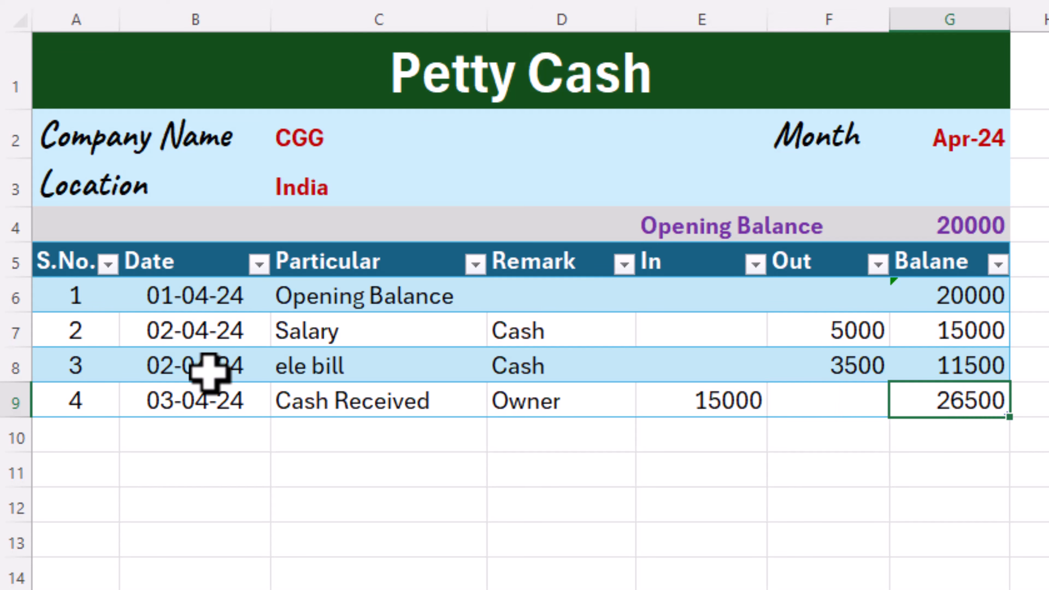
Append another row to the petty cash table and enter 4 as its serial number.
{"action": "key", "text": "Tab"}
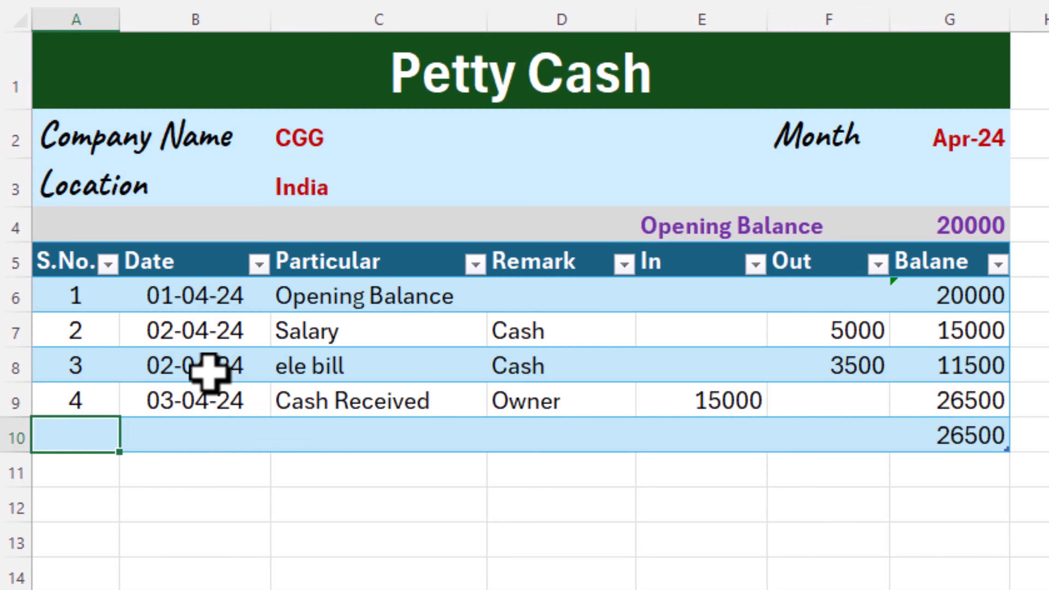
{"action": "type", "text": "4"}
{"action": "key", "text": "Tab"}
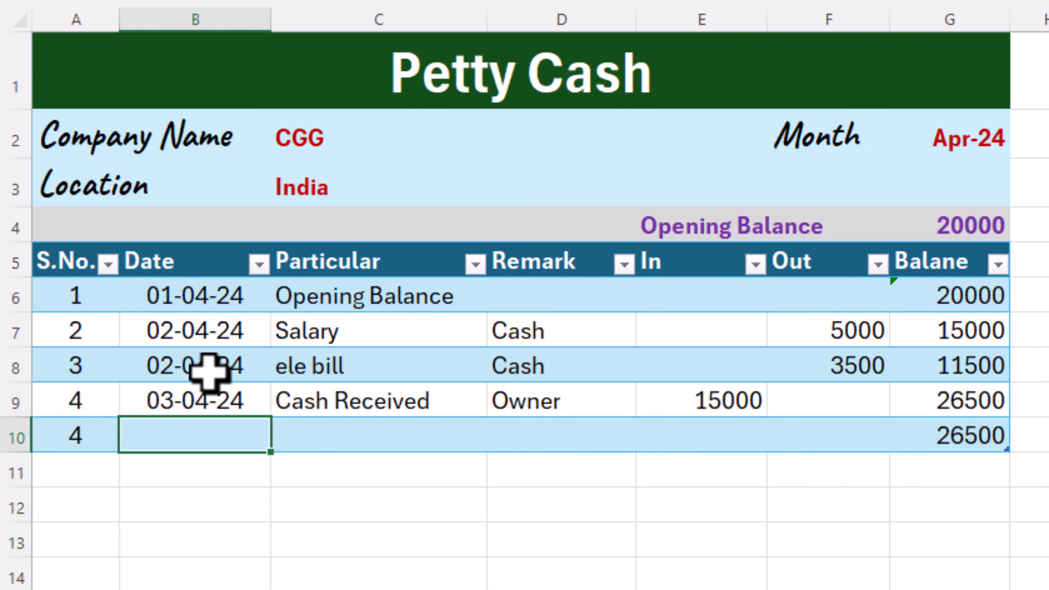
{"action": "type", "text": "3"}
{"action": "key", "text": "Tab"}
{"action": "type", "text": "-04"}
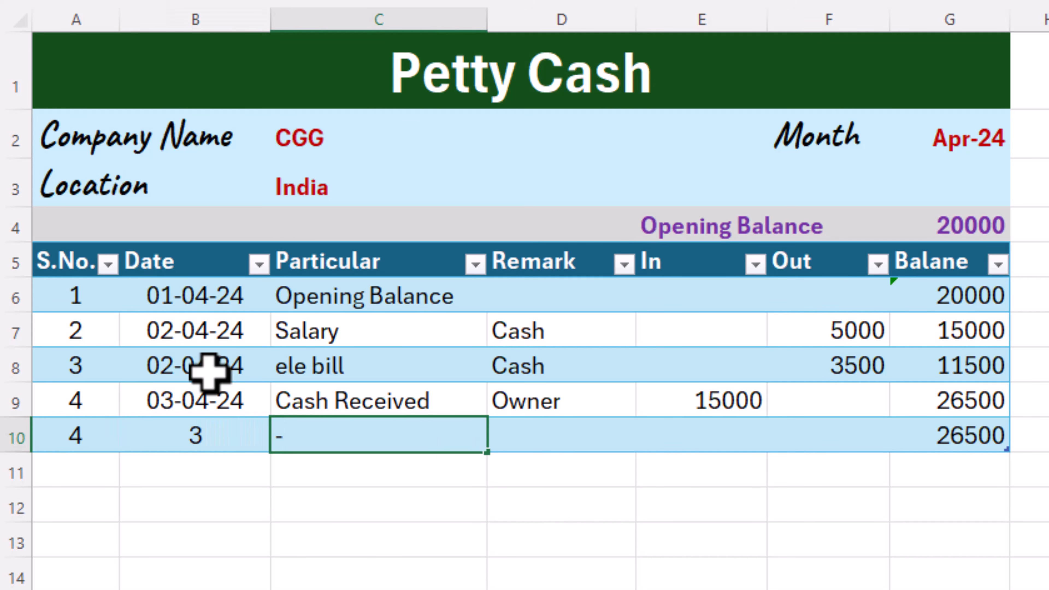
{"action": "key", "text": "BackSpace"}
{"action": "key", "text": "BackSpace"}
{"action": "key", "text": "BackSpace"}
Date the entry in row 10 3-4-2024 and enter Rend as its particular.
{"action": "key", "text": "shift+Tab"}
{"action": "type", "text": "3-4"}
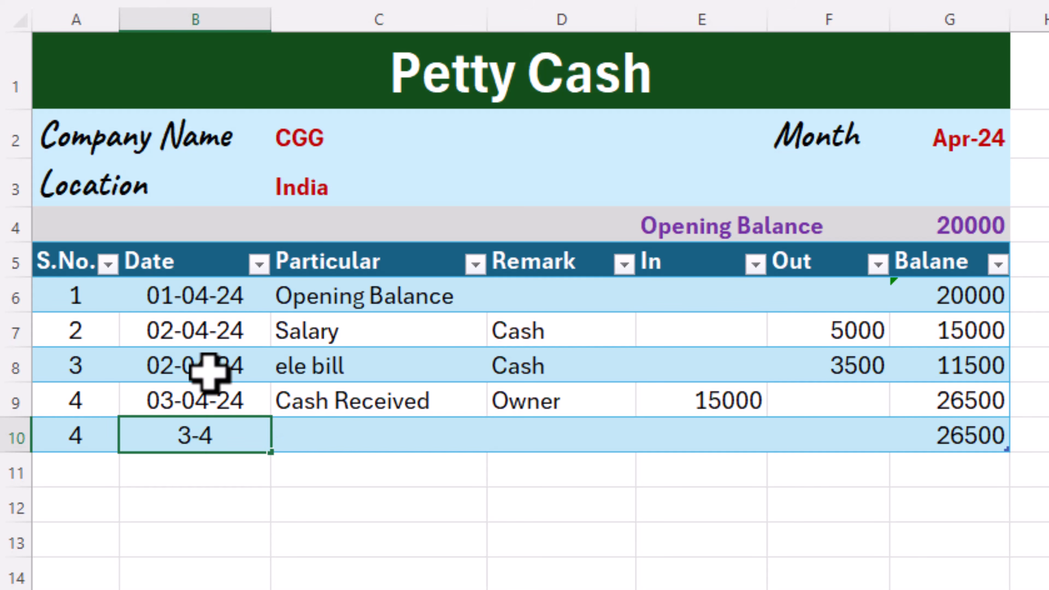
{"action": "type", "text": "-2024"}
{"action": "key", "text": "Tab"}
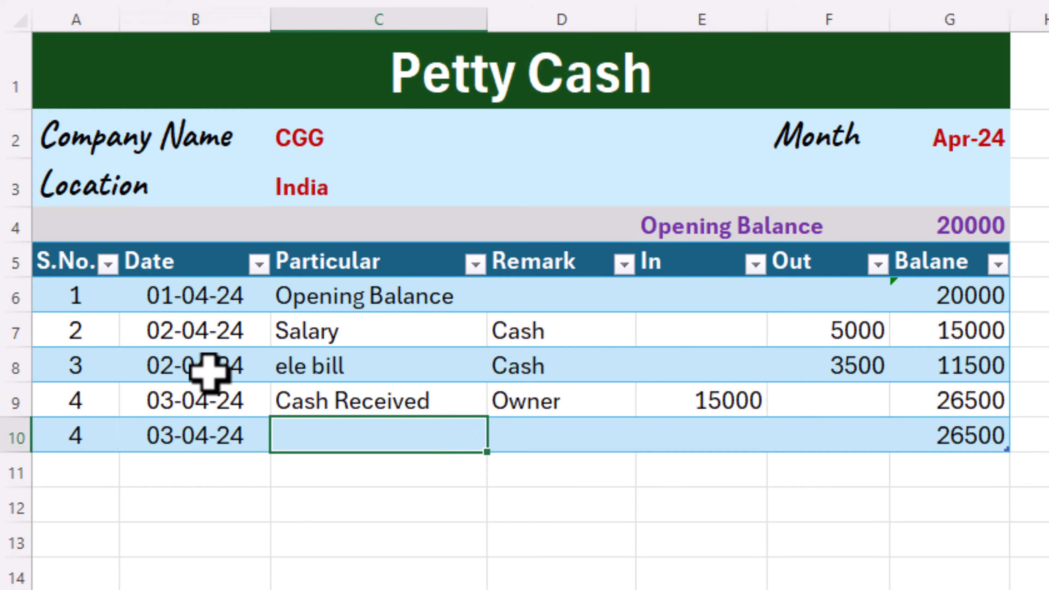
{"action": "type", "text": "Rend"}
{"action": "key", "text": "Tab"}
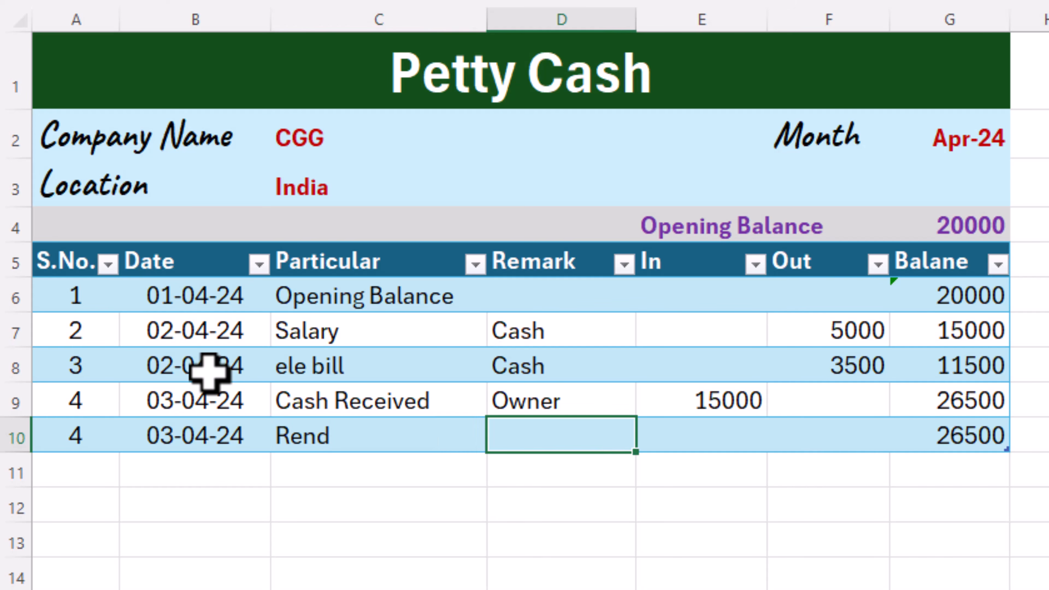
Complete the Rend entry with the remark Cash and an Out amount of 5000.
{"action": "type", "text": "cash"}
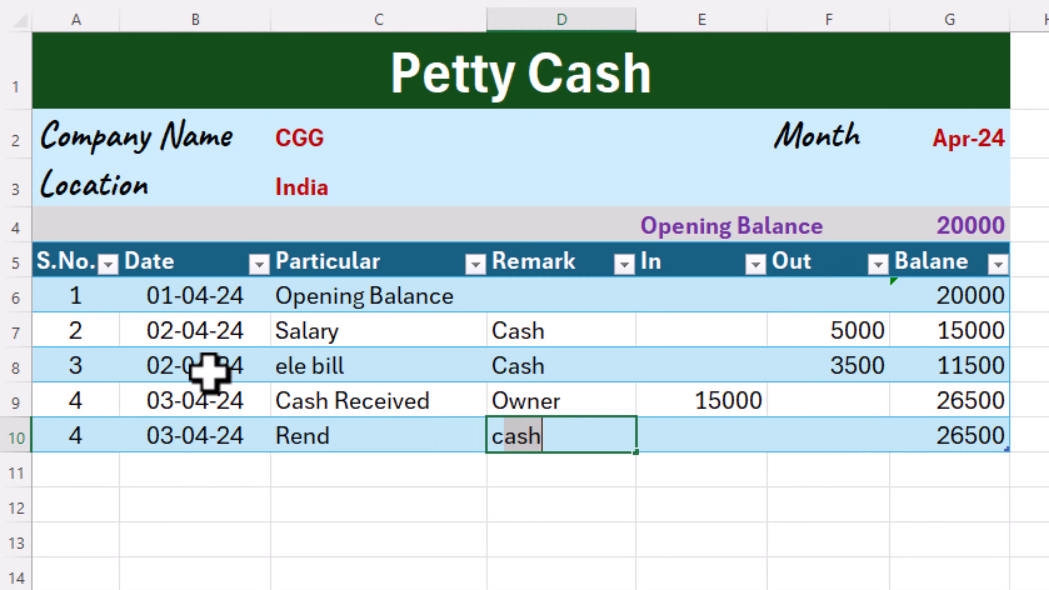
{"action": "key", "text": "Tab"}
{"action": "key", "text": "Tab"}
{"action": "type", "text": "5000"}
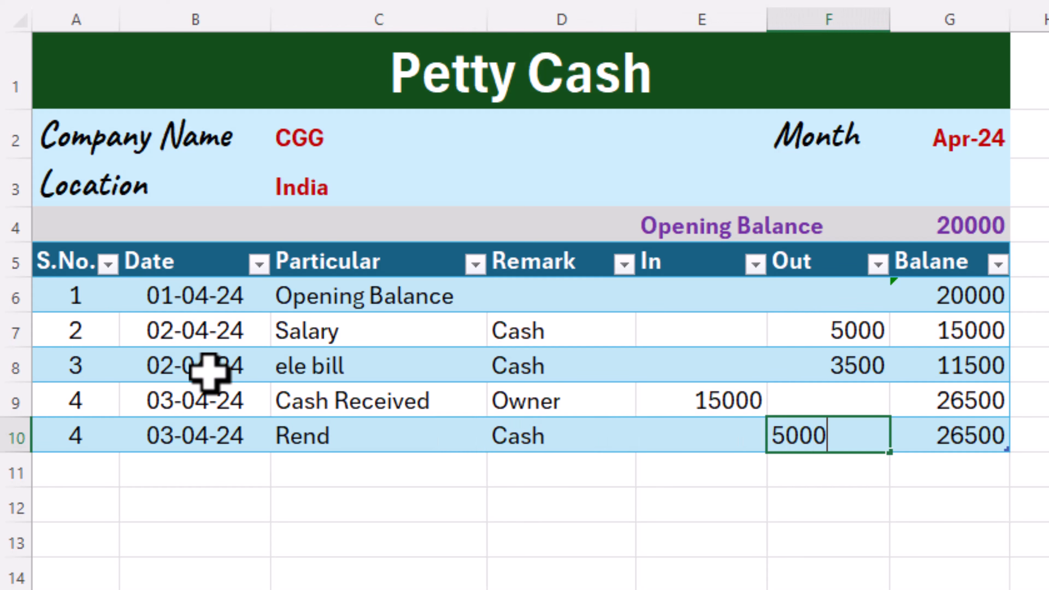
{"action": "key", "text": "Tab"}
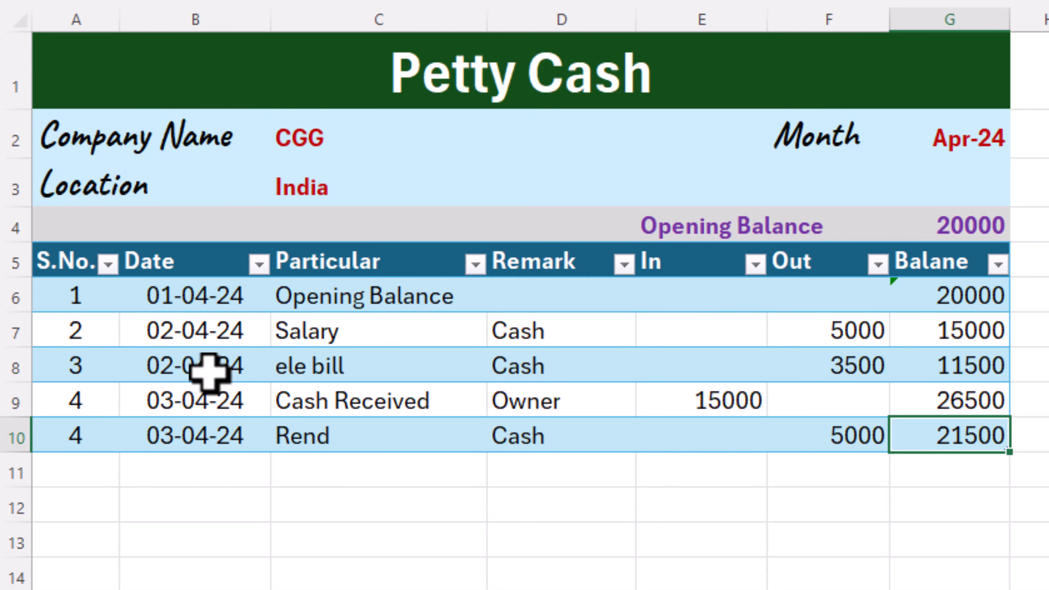
Correct the serial number of the Rend entry to 5.
{"action": "left_click", "coordinate": [101, 436]}
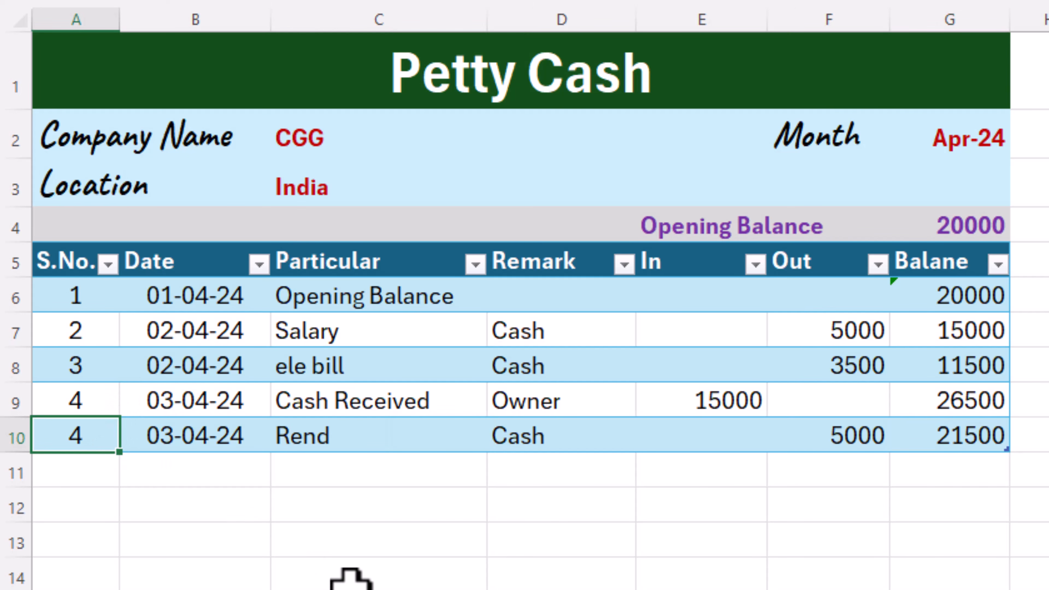
{"action": "type", "text": "5"}
{"action": "key", "text": "Tab"}
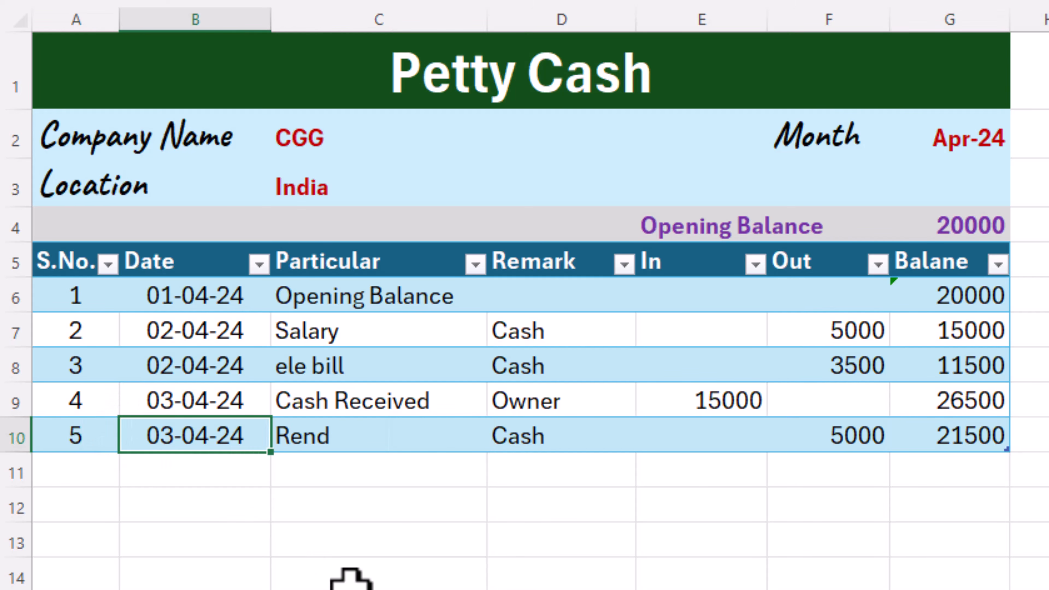
{"action": "key", "text": "Tab"}
{"action": "key", "text": "Tab"}
{"action": "key", "text": "Tab"}
{"action": "key", "text": "Tab"}
{"action": "key", "text": "Tab"}
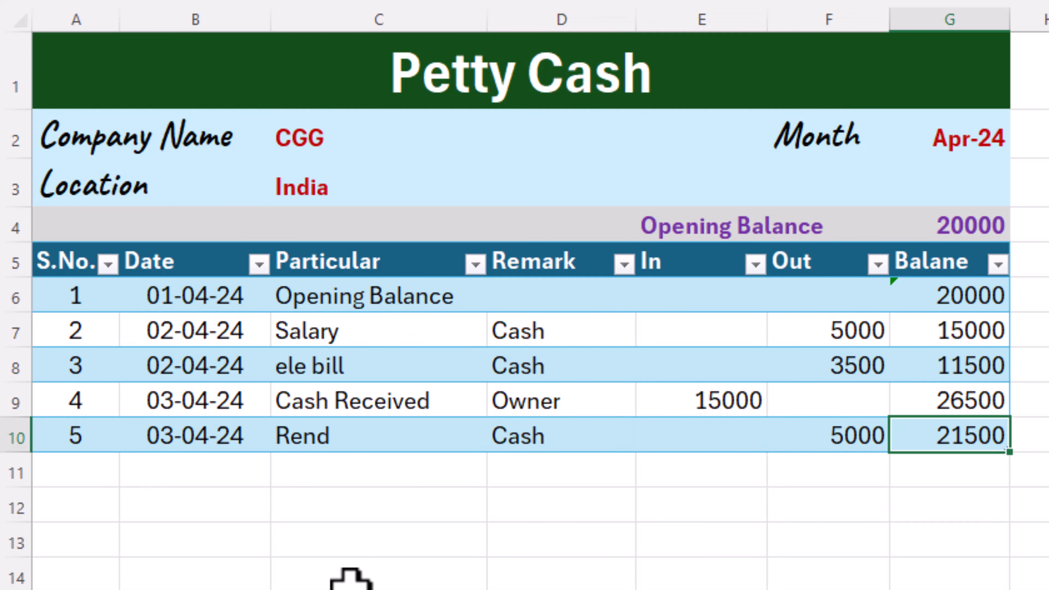
{"action": "key", "text": "Tab"}
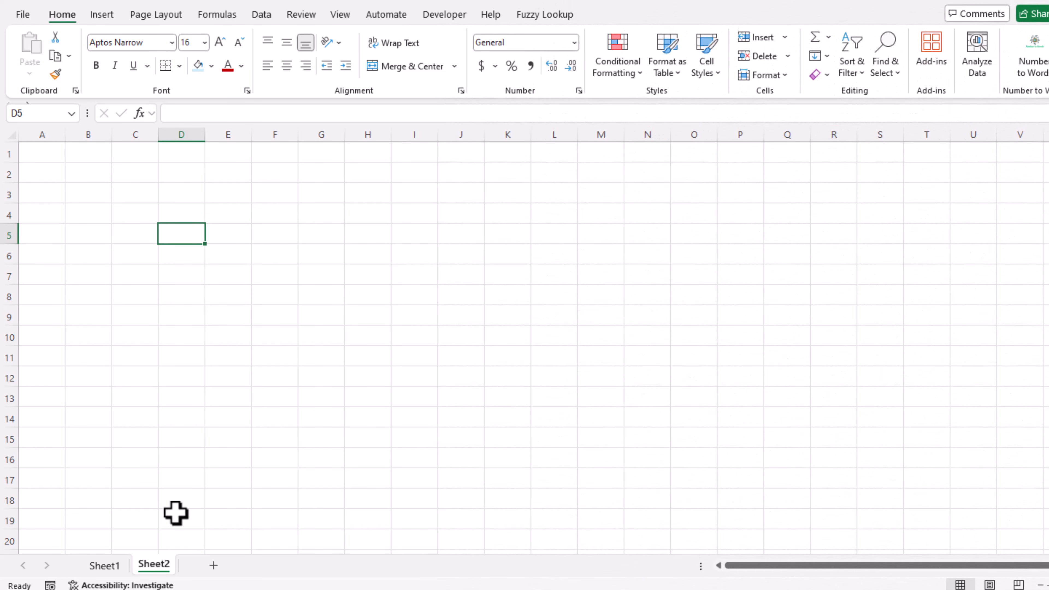
On the blank Sheet2, enter the column headings S.NO., Date and Particular in cells A5 to C5.
{"action": "left_click", "coordinate": [56, 220]}
{"action": "type", "text": "S.NO."}
{"action": "key", "text": "Tab"}
{"action": "type", "text": "Date"}
{"action": "key", "text": "Tab"}
{"action": "type", "text": "Particular"}
{"action": "key", "text": "Tab"}
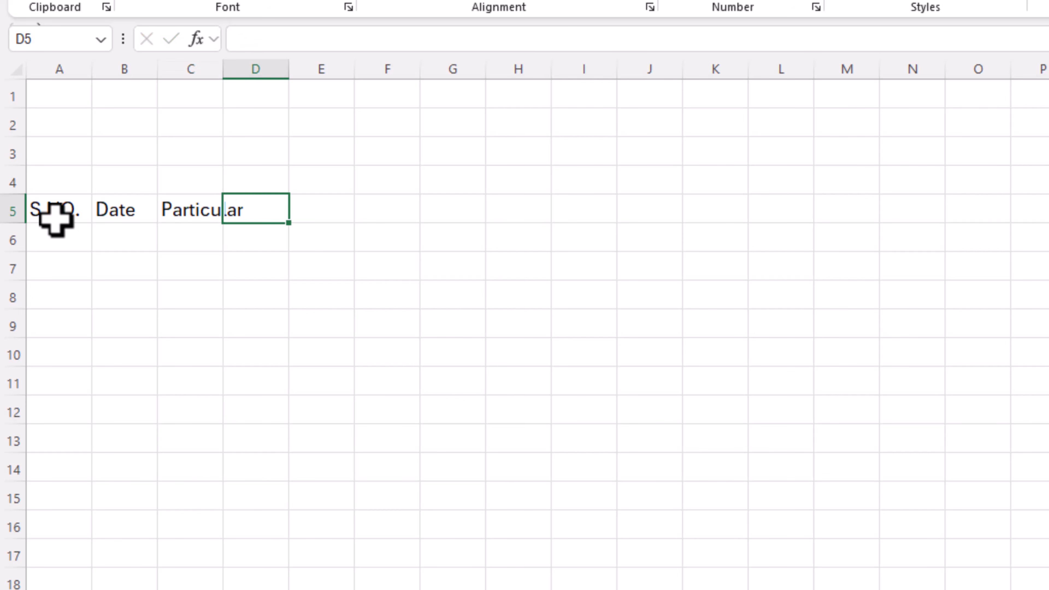
Continue the heading row with Remark, IN, OUT and Balance in cells D5 to G5.
{"action": "type", "text": "Remark"}
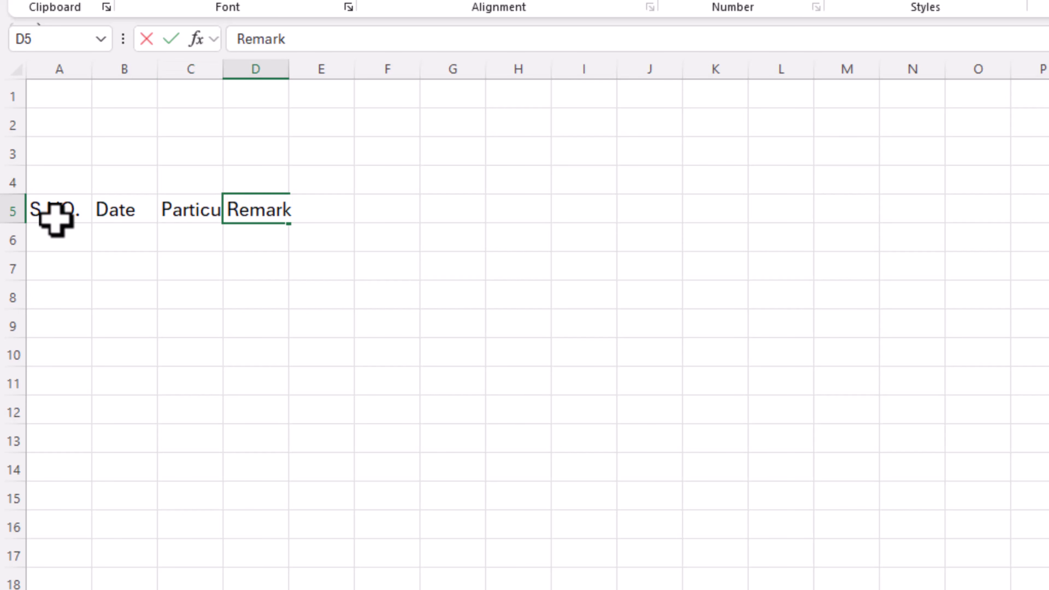
{"action": "key", "text": "Tab"}
{"action": "type", "text": "IN"}
{"action": "key", "text": "Tab"}
{"action": "type", "text": "OUT"}
{"action": "key", "text": "Tab"}
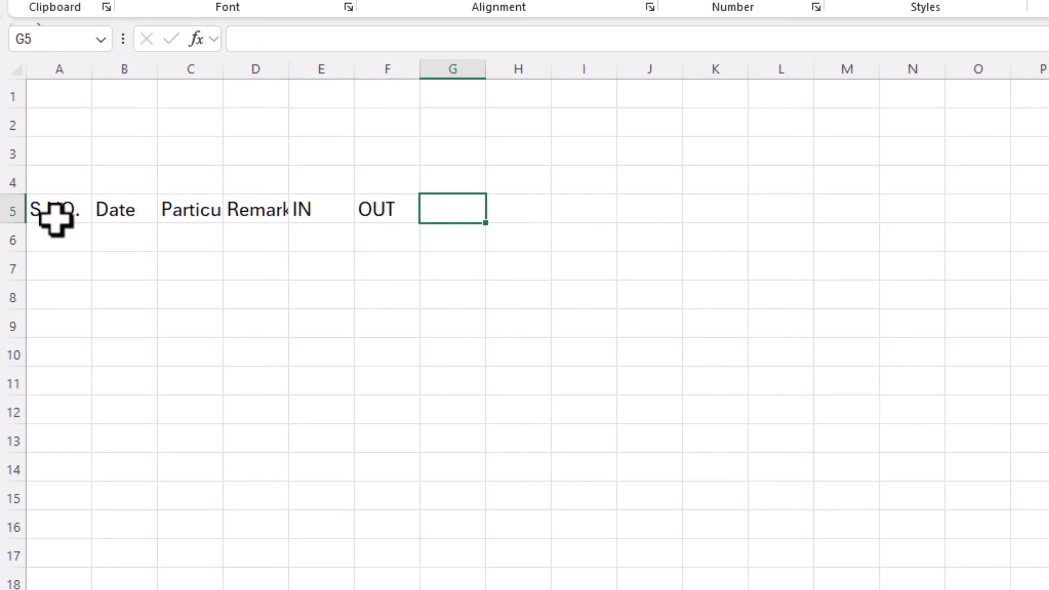
{"action": "type", "text": "Balance"}
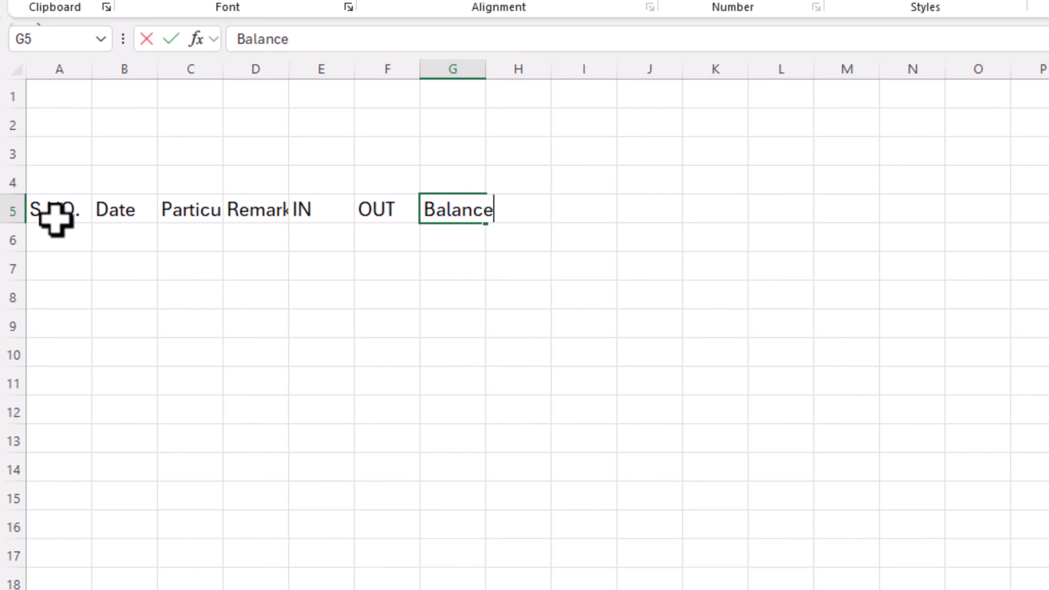
{"action": "key", "text": "Return"}
Merge and center cells A1 to G1 and enter the title Petty Cash.
{"action": "left_click_drag", "start_coordinate": [79, 93], "coordinate": [436, 88]}
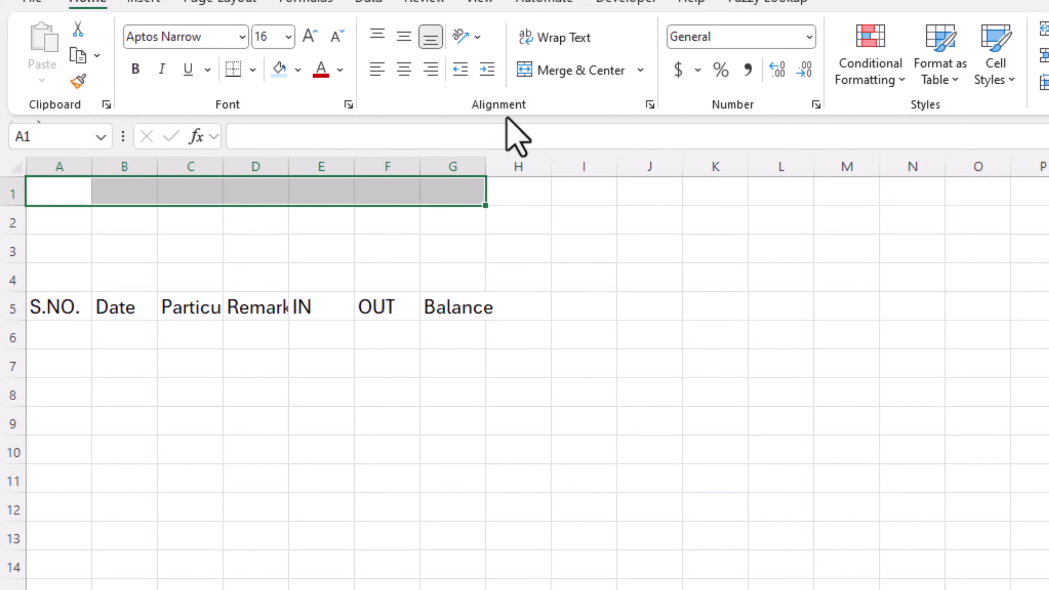
{"action": "left_click", "coordinate": [531, 71]}
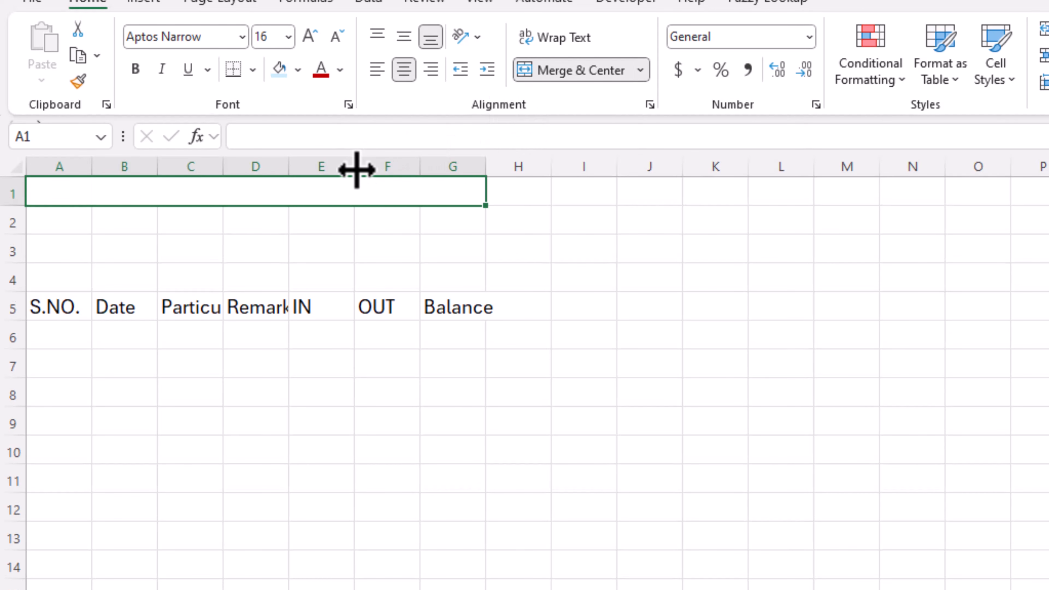
{"action": "type", "text": "Petty Cash"}
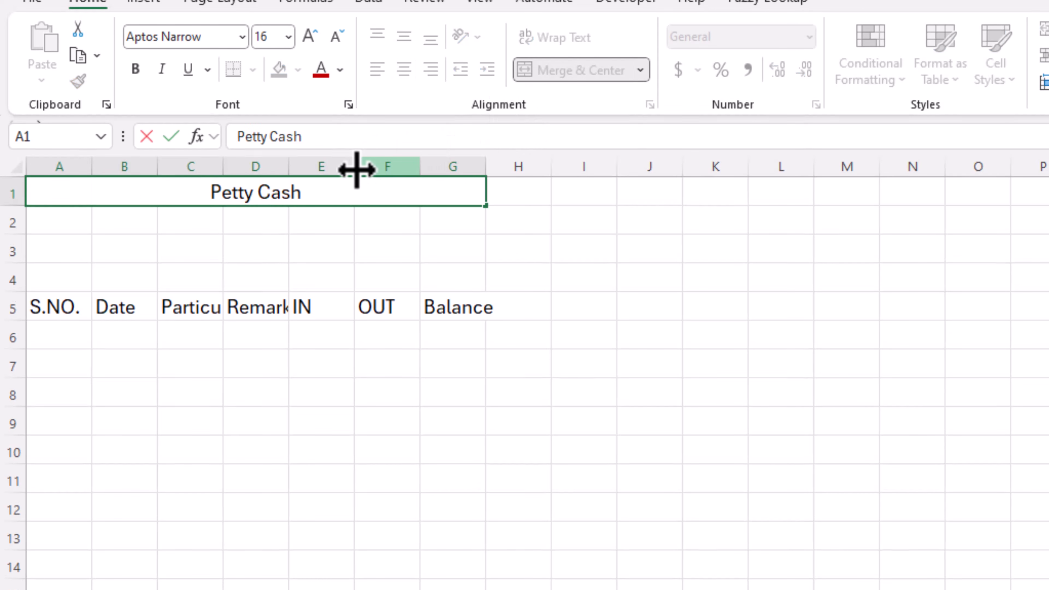
{"action": "key", "text": "Return"}
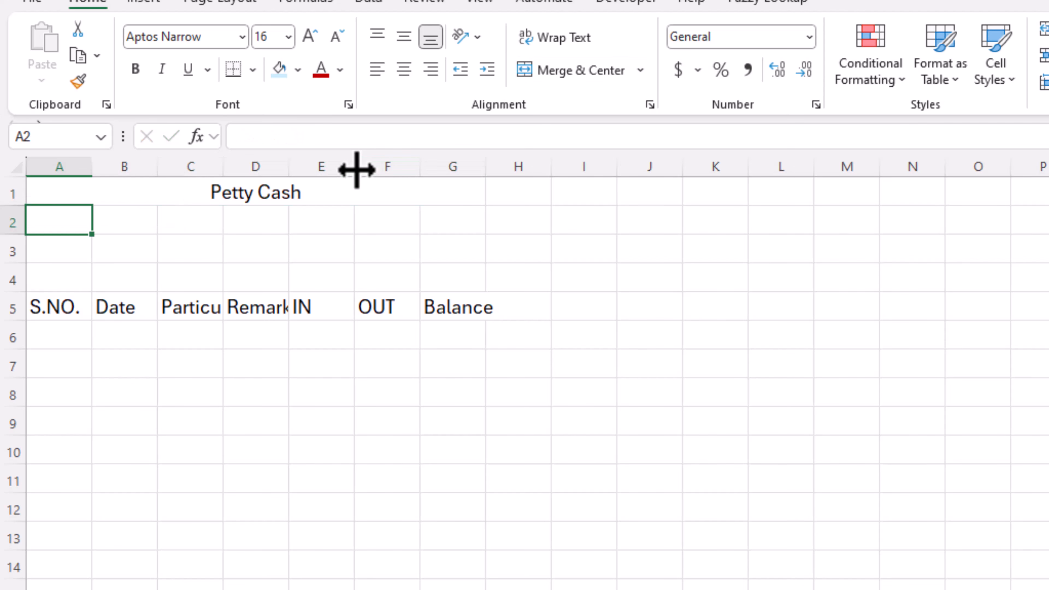
Make the Petty Cash title bold and set its font size to 36.
{"action": "left_click", "coordinate": [229, 194]}
{"action": "key", "text": "ctrl+b"}
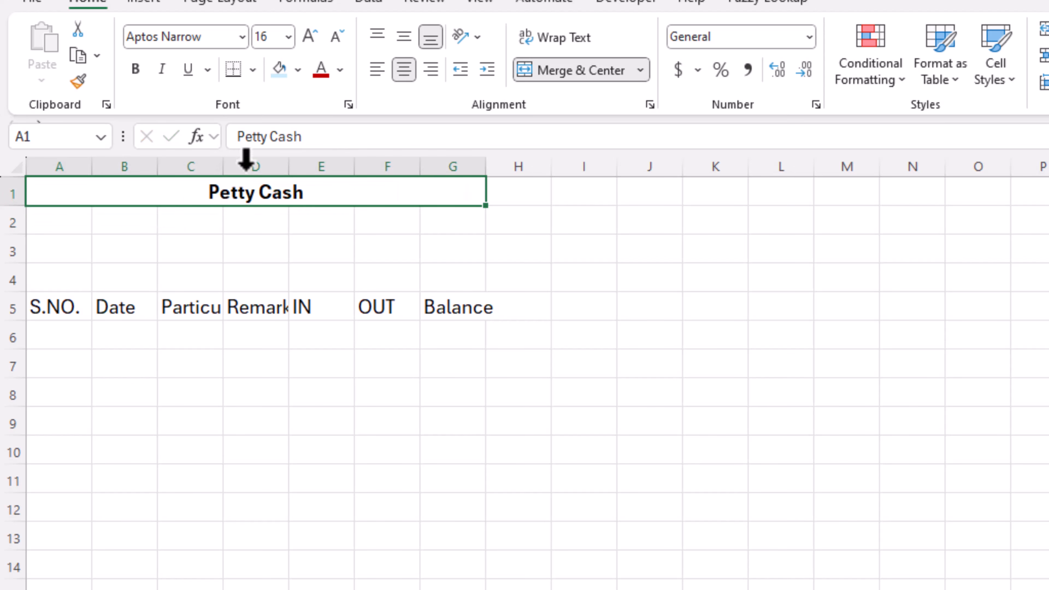
{"action": "left_click", "coordinate": [288, 36]}
{"action": "left_click", "coordinate": [268, 368]}
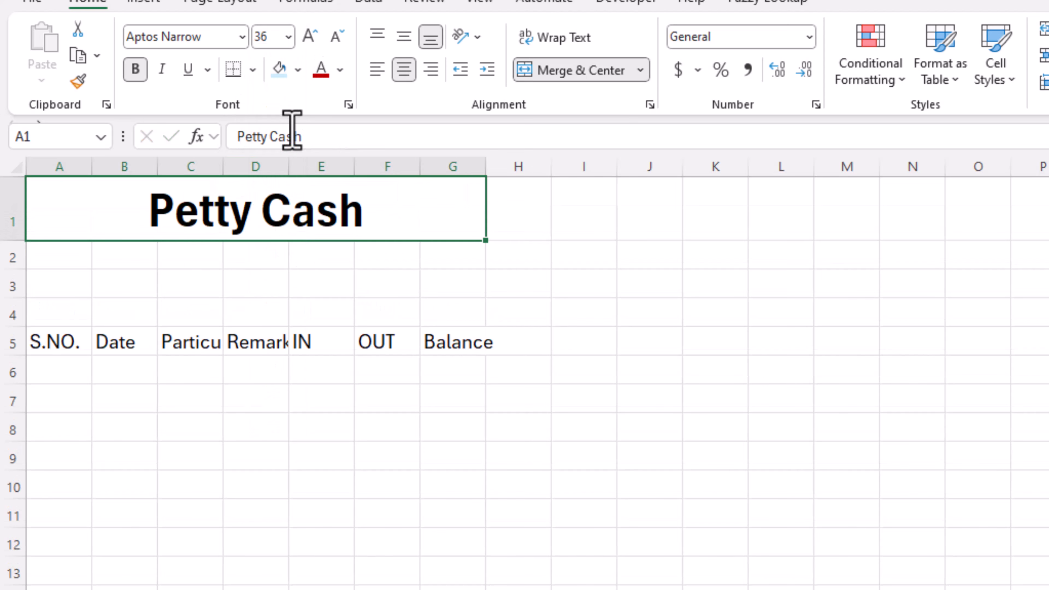
Give the Petty Cash title cell a dark green fill and a white font color.
{"action": "left_click", "coordinate": [298, 70]}
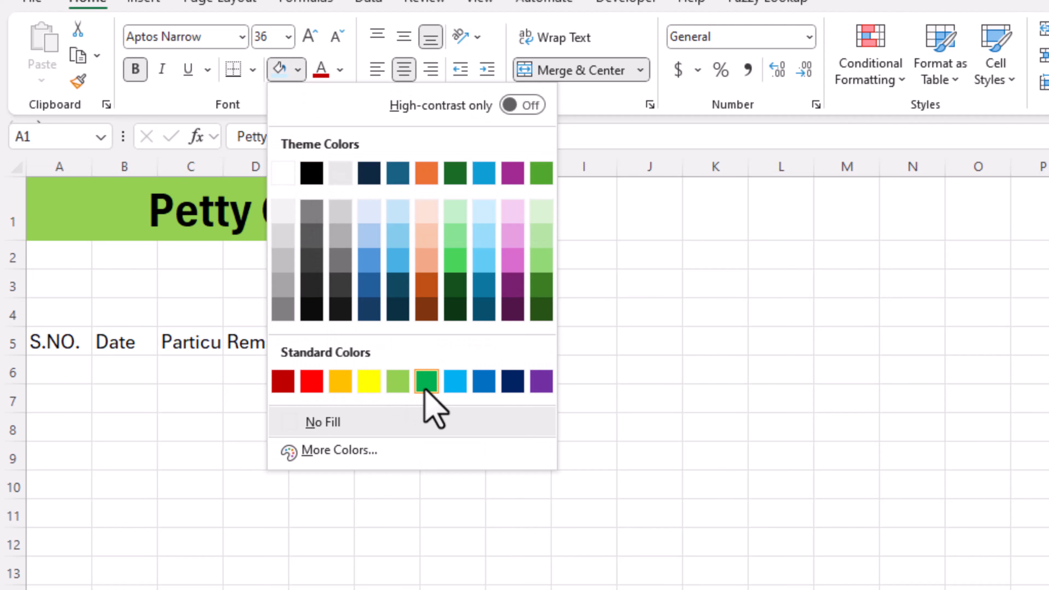
{"action": "left_click", "coordinate": [455, 286]}
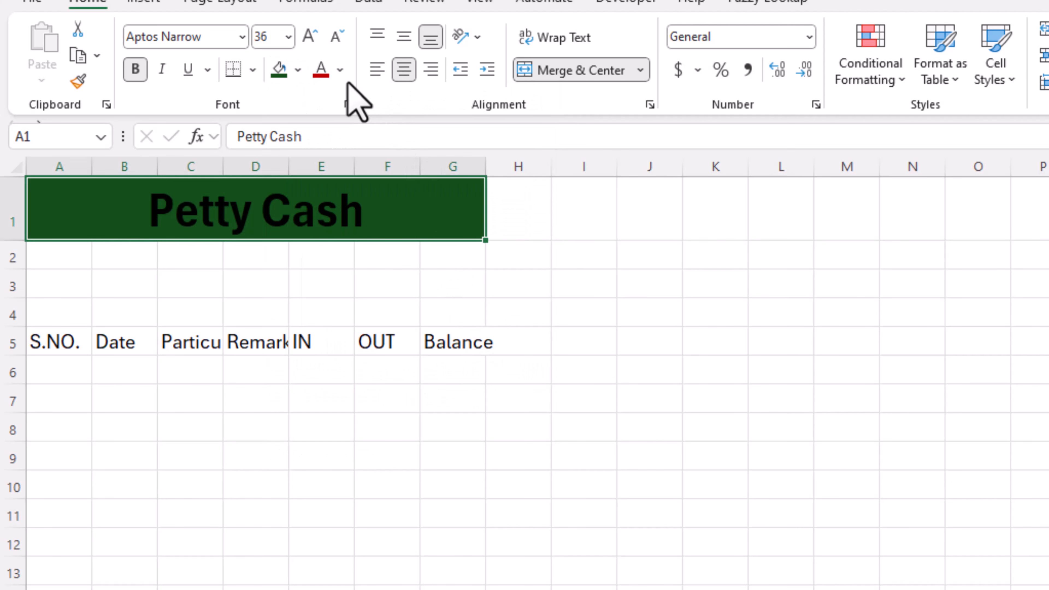
{"action": "left_click", "coordinate": [340, 69]}
{"action": "left_click", "coordinate": [325, 205]}
Enter the labels Company Name in cell A2 and Location in cell A3.
{"action": "left_click", "coordinate": [56, 342]}
{"action": "left_click", "coordinate": [57, 263]}
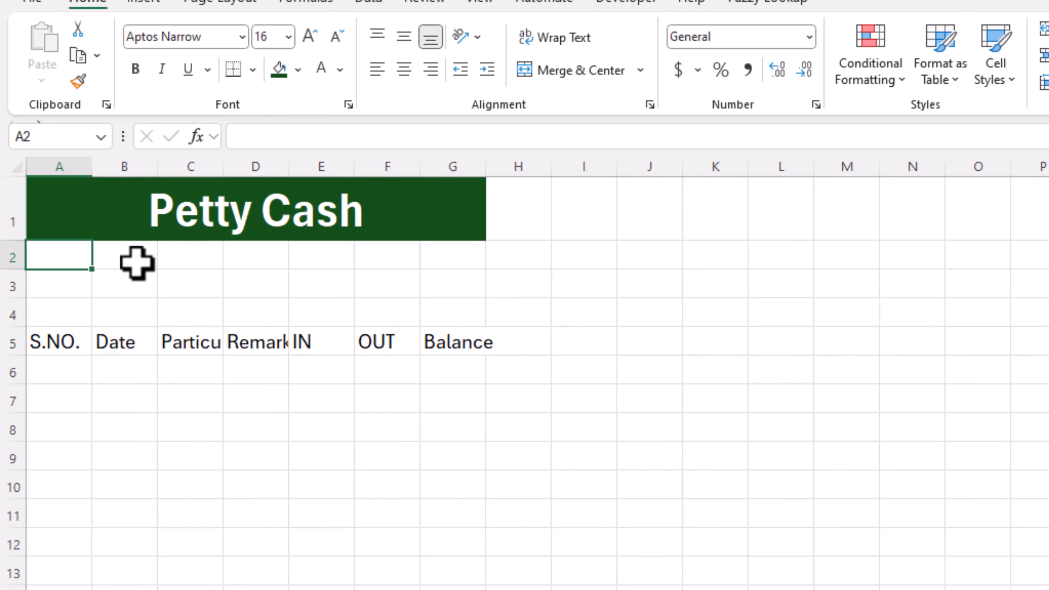
{"action": "type", "text": "Company Name"}
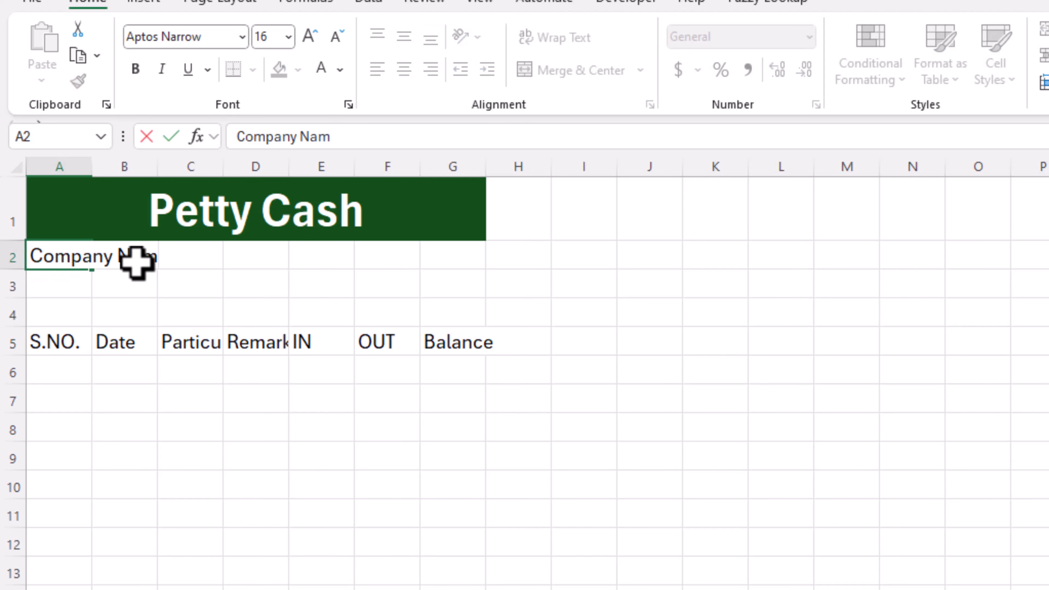
{"action": "key", "text": "Return"}
{"action": "type", "text": "Location"}
{"action": "key", "text": "Tab"}
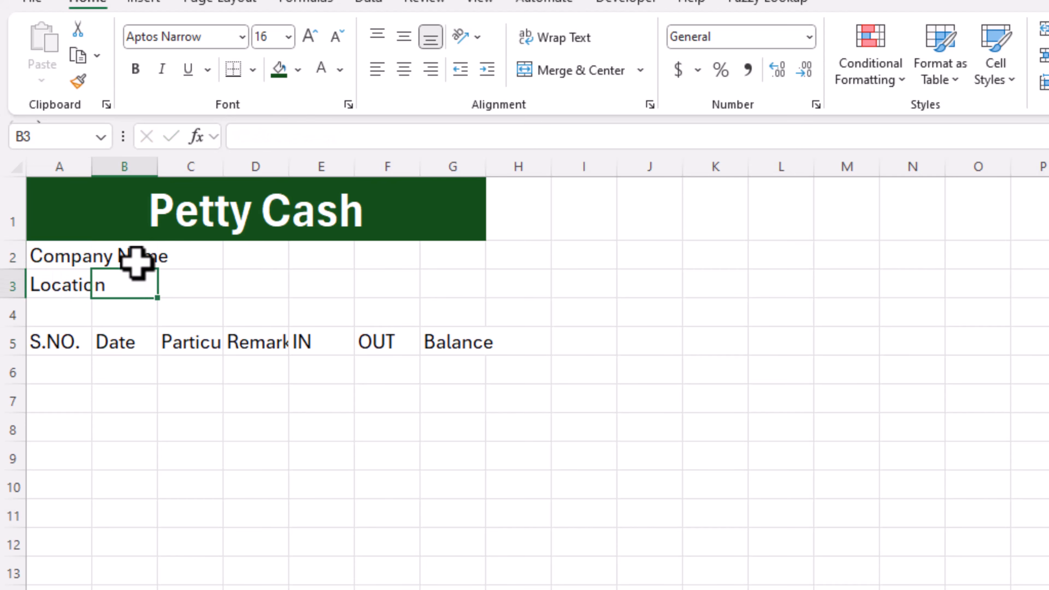
Enter the label Month in cell F2 and the value Apr-2024 in cell G2.
{"action": "left_click", "coordinate": [376, 258]}
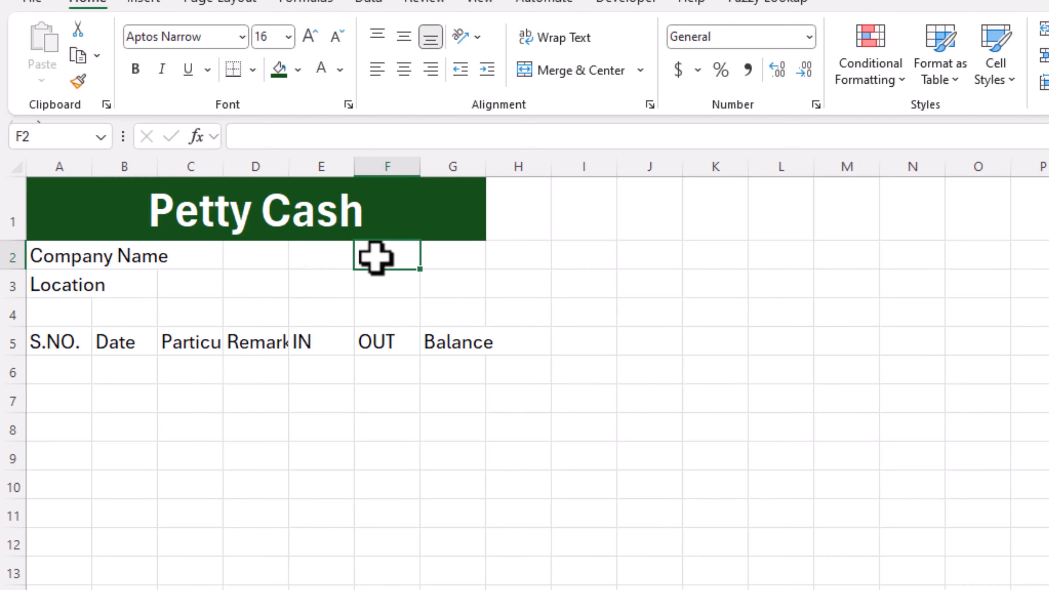
{"action": "type", "text": "Month"}
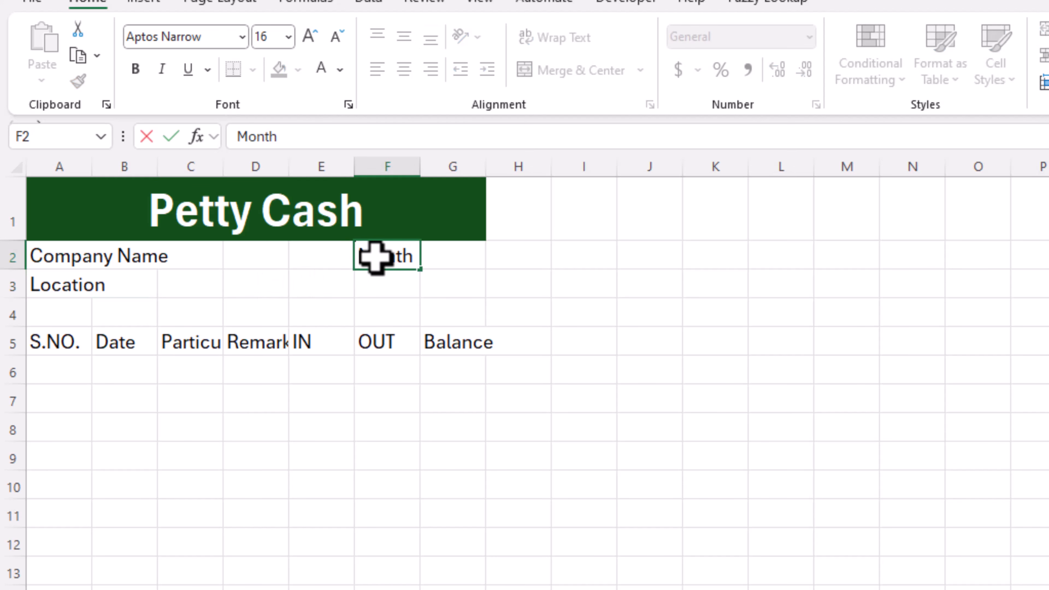
{"action": "left_click", "coordinate": [460, 254]}
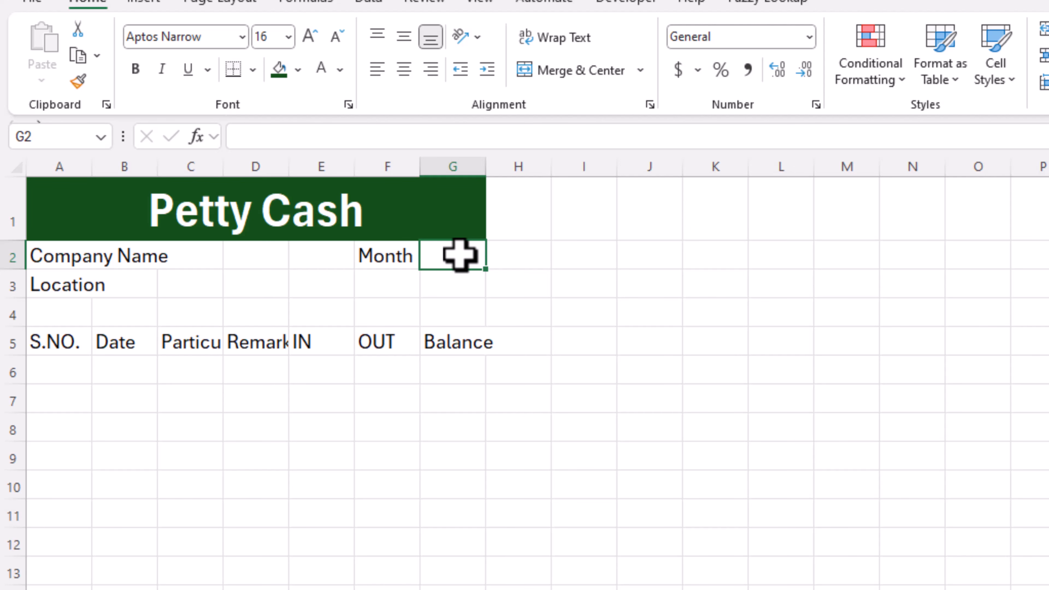
{"action": "type", "text": "Apr-2024"}
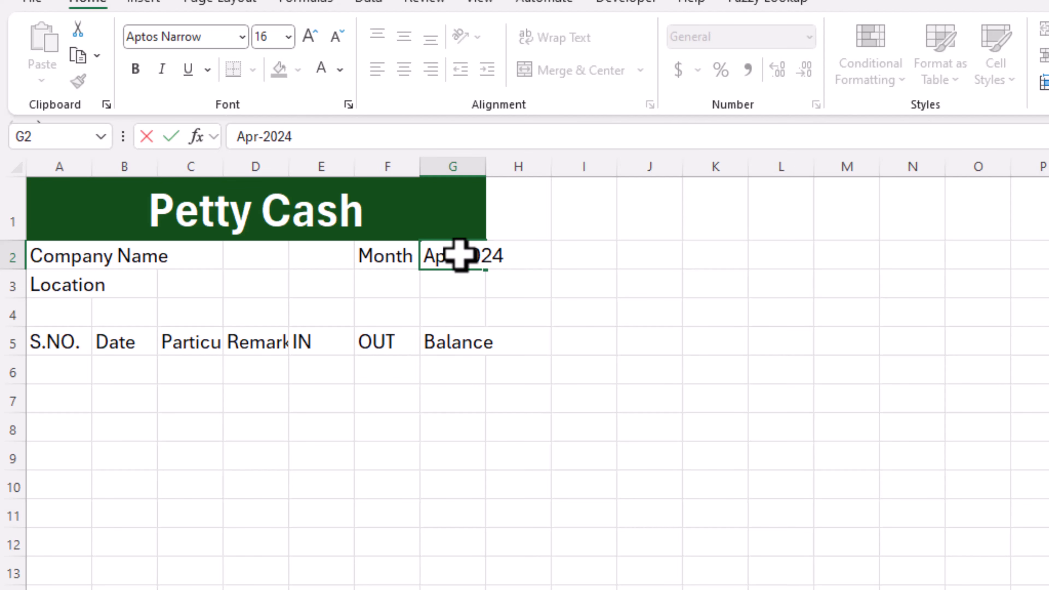
{"action": "key", "text": "Return"}
Enter the label Opening Balance in cell E4 above the IN heading.
{"action": "left_click", "coordinate": [327, 315]}
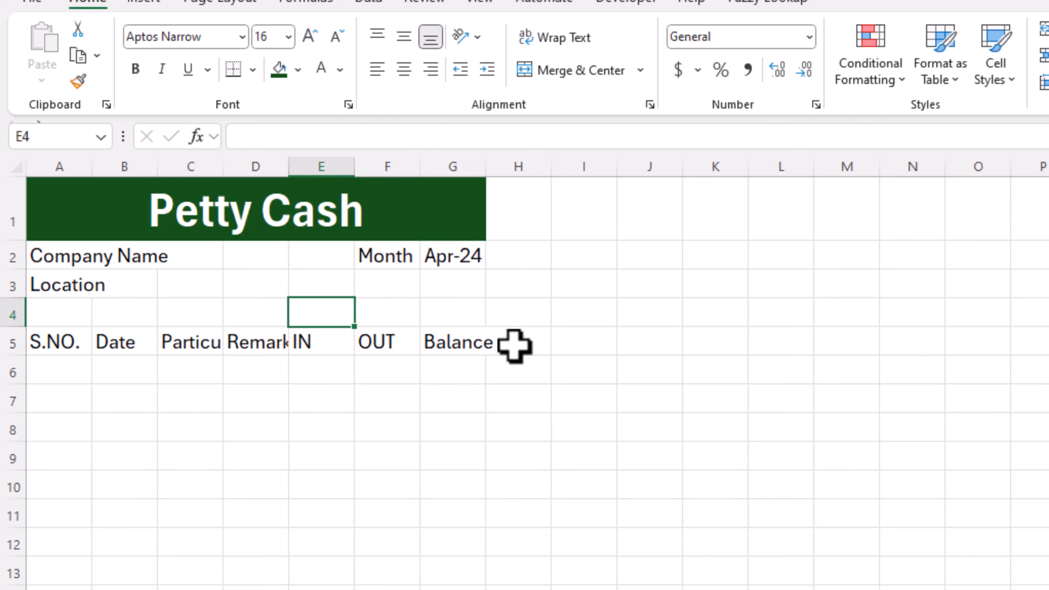
{"action": "type", "text": "Opening Balance"}
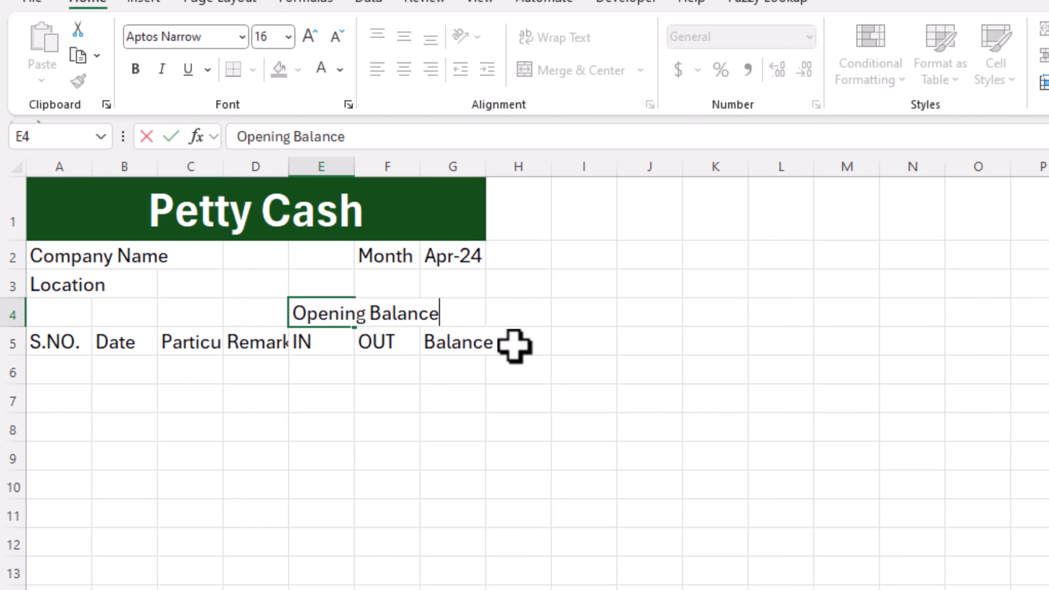
{"action": "key", "text": "Return"}
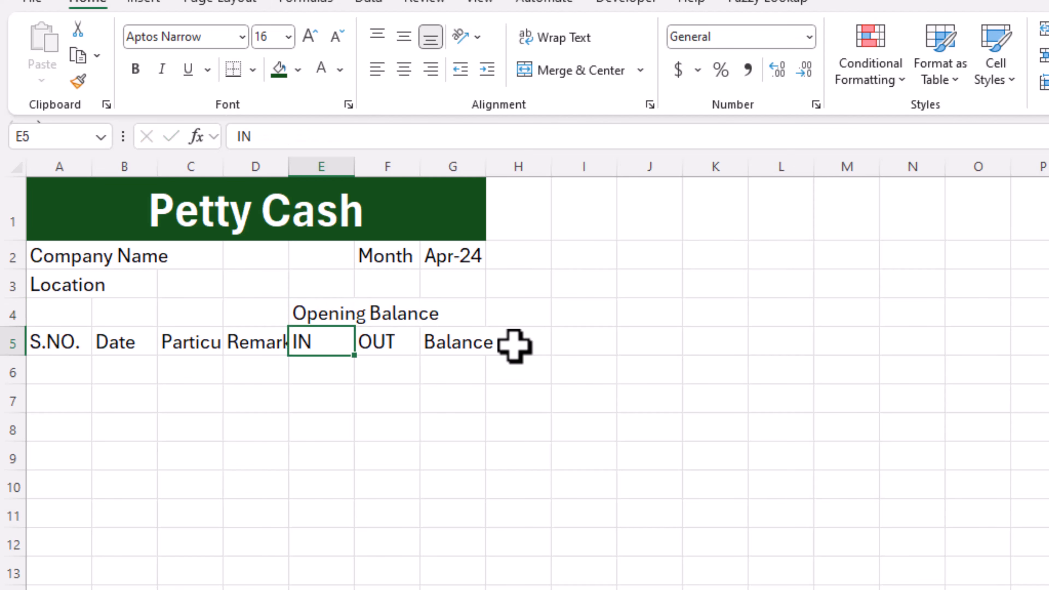
{"action": "left_click", "coordinate": [333, 313]}
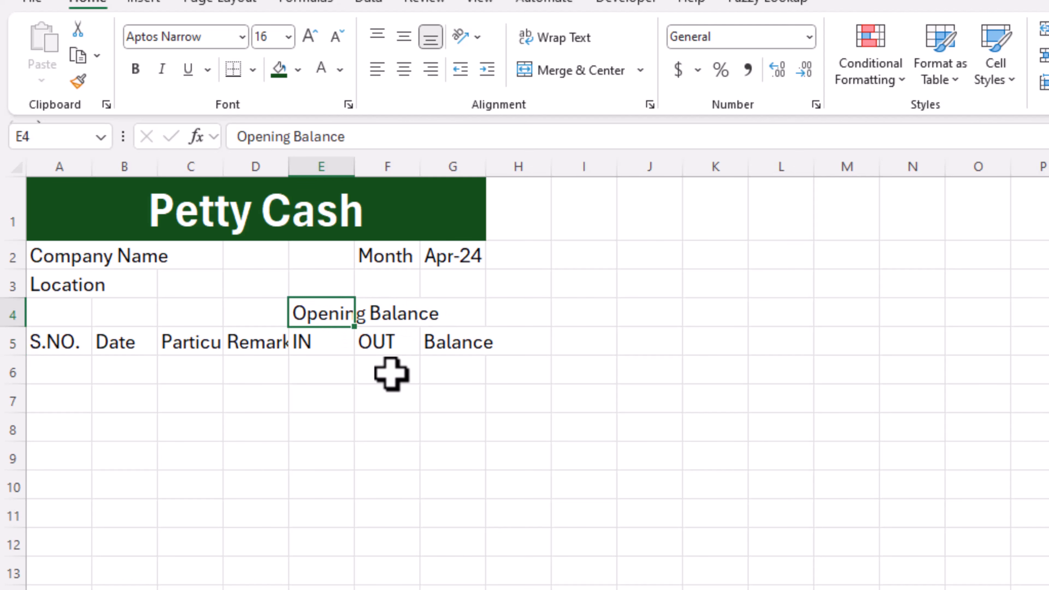
Widen columns B to F so that the Particular and Remark headings fit in full.
{"action": "left_click", "coordinate": [467, 316]}
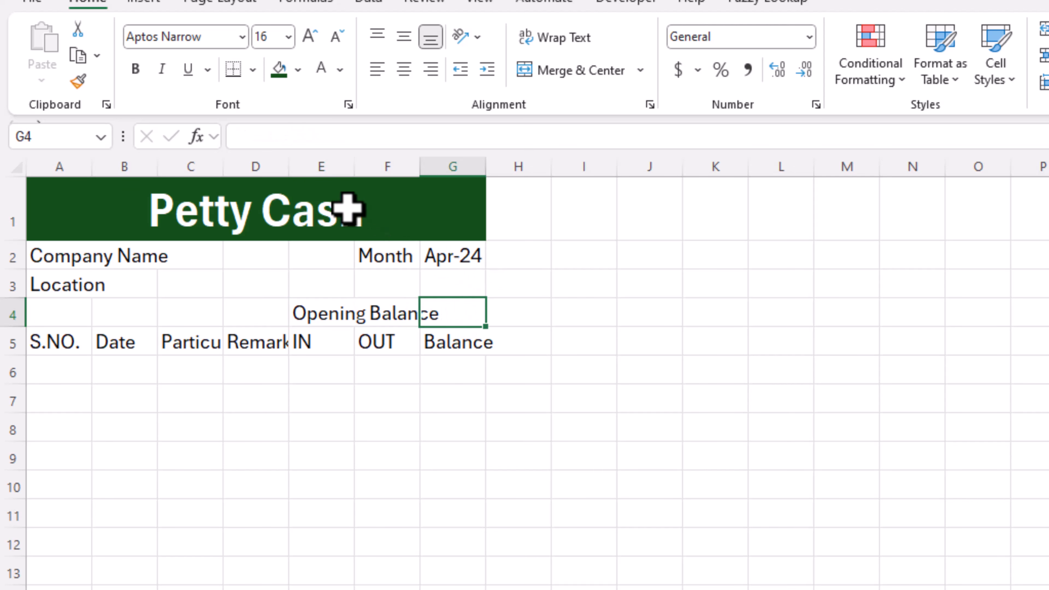
{"action": "left_click_drag", "start_coordinate": [157, 167], "coordinate": [196, 168]}
{"action": "left_click_drag", "start_coordinate": [261, 166], "coordinate": [293, 175]}
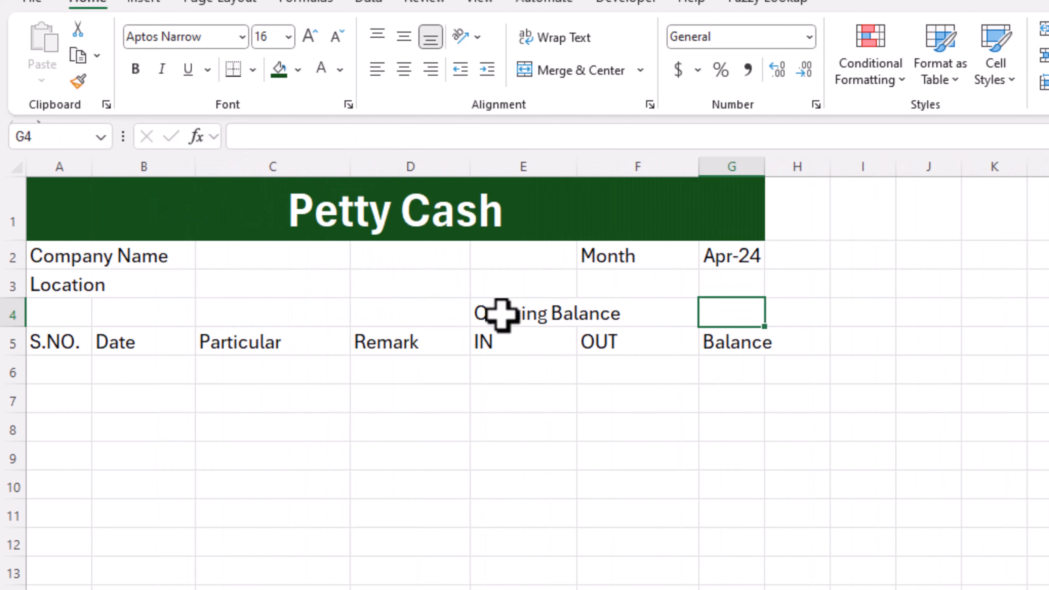
Make the Opening Balance label in cell E4 bold.
{"action": "left_click_drag", "start_coordinate": [501, 315], "coordinate": [598, 312]}
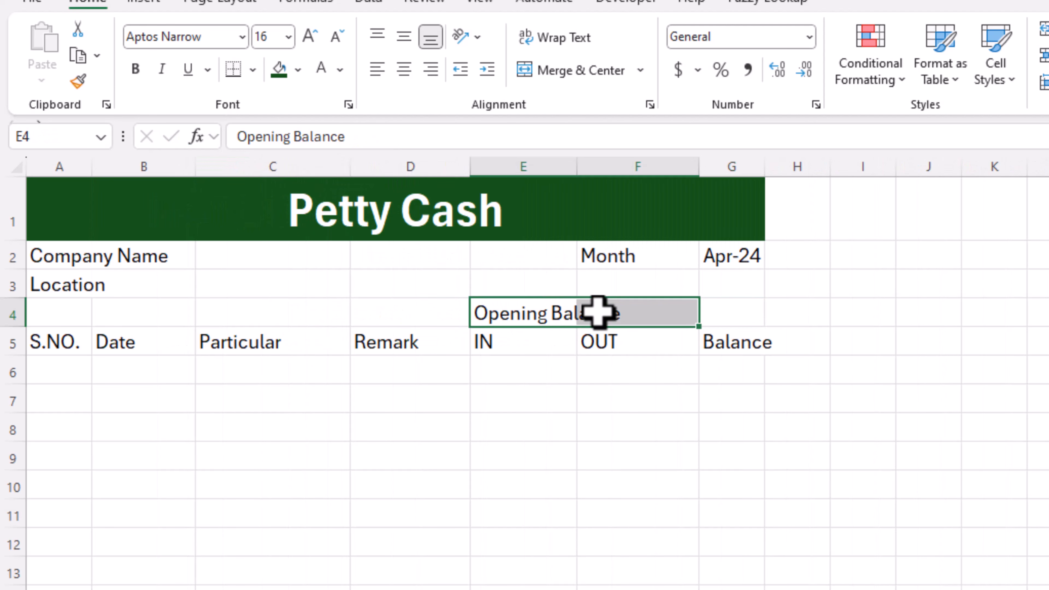
{"action": "key", "text": "ctrl+c"}
{"action": "left_click", "coordinate": [720, 311]}
{"action": "key", "text": "Escape"}
{"action": "key", "text": "ctrl+b"}
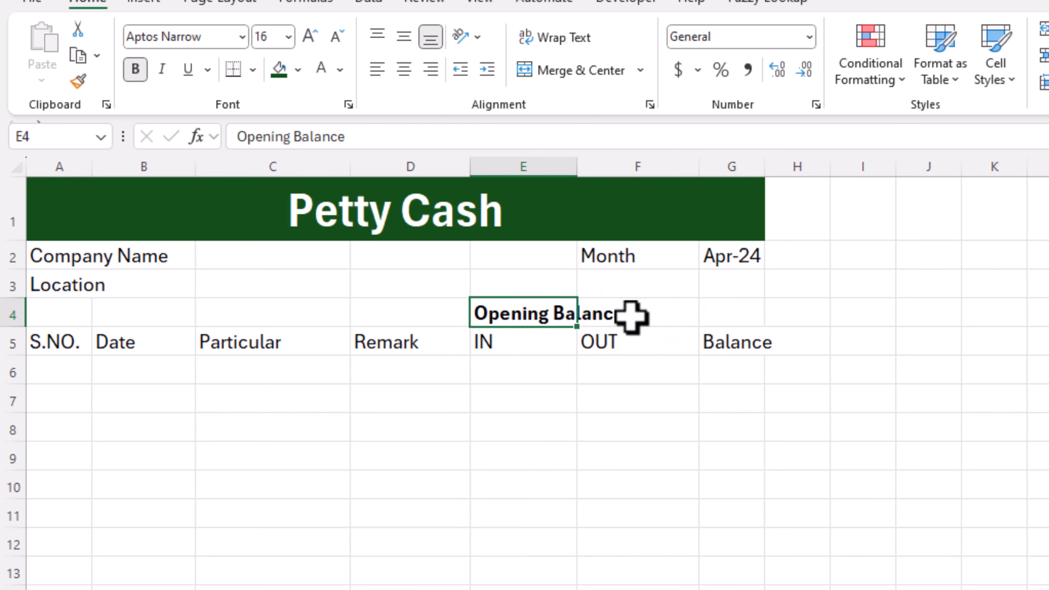
Enter 20000 as the opening balance in cell G4 and widen column G to fit the Balance heading.
{"action": "left_click", "coordinate": [721, 312]}
{"action": "type", "text": "20000"}
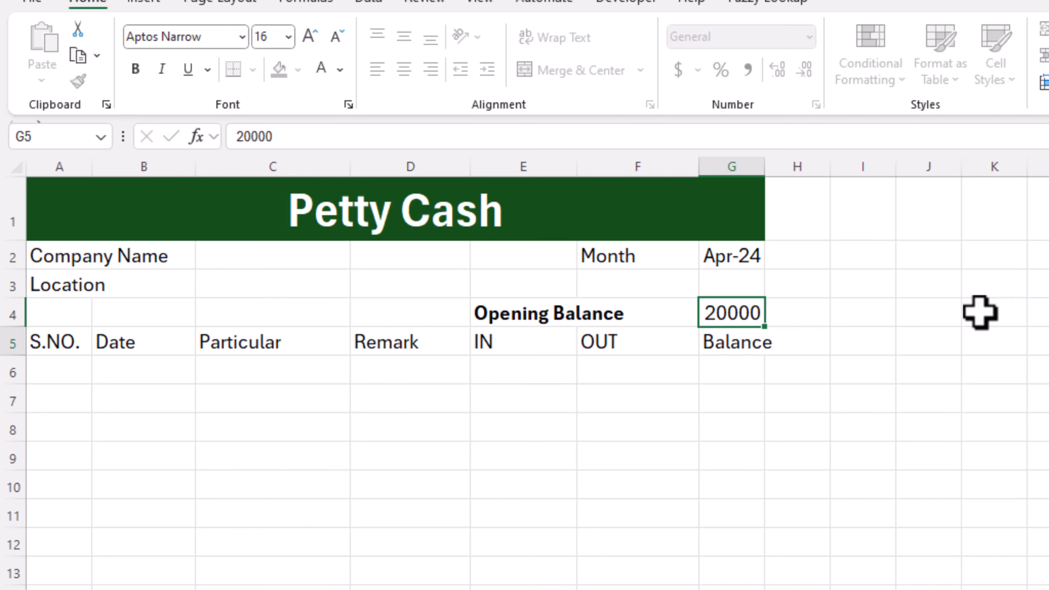
{"action": "key", "text": "Return"}
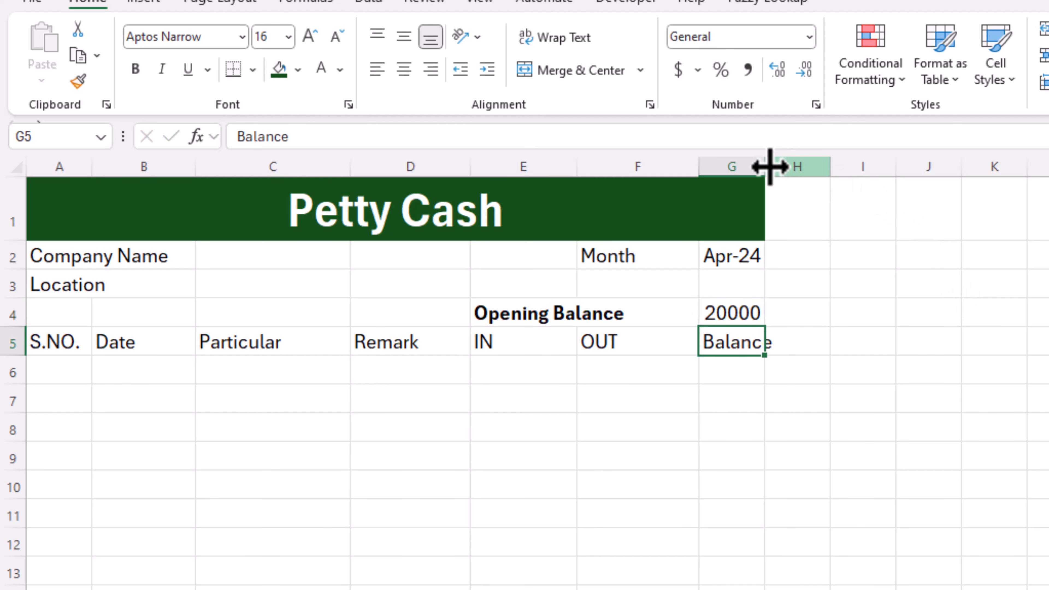
{"action": "left_click_drag", "start_coordinate": [767, 166], "coordinate": [803, 167]}
Format the opening balance row A4 to G4 with a light gray fill and a purple font color.
{"action": "left_click_drag", "start_coordinate": [52, 306], "coordinate": [756, 312]}
{"action": "left_click", "coordinate": [297, 69]}
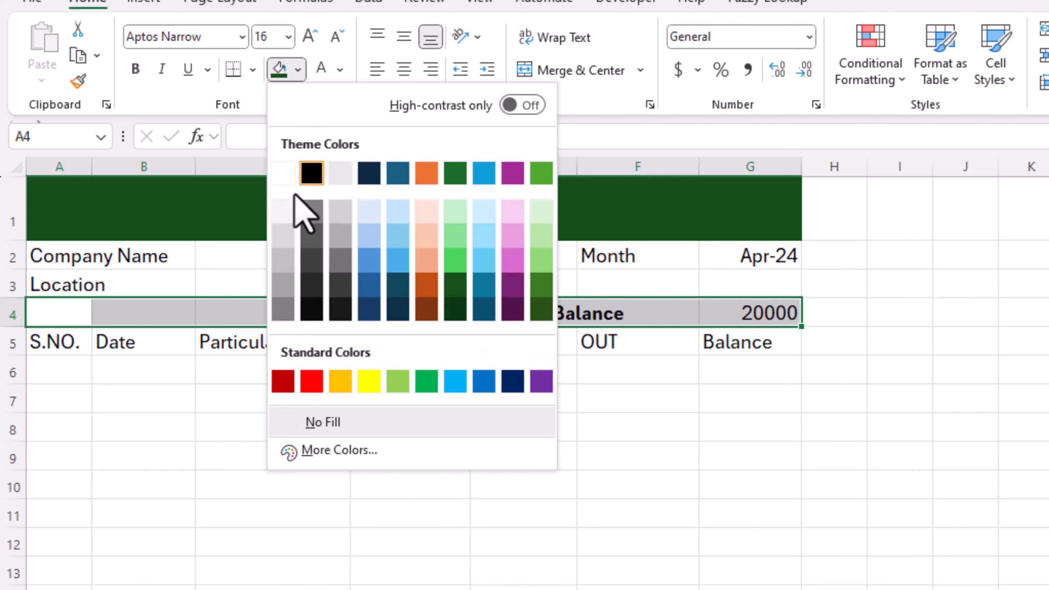
{"action": "left_click", "coordinate": [282, 238]}
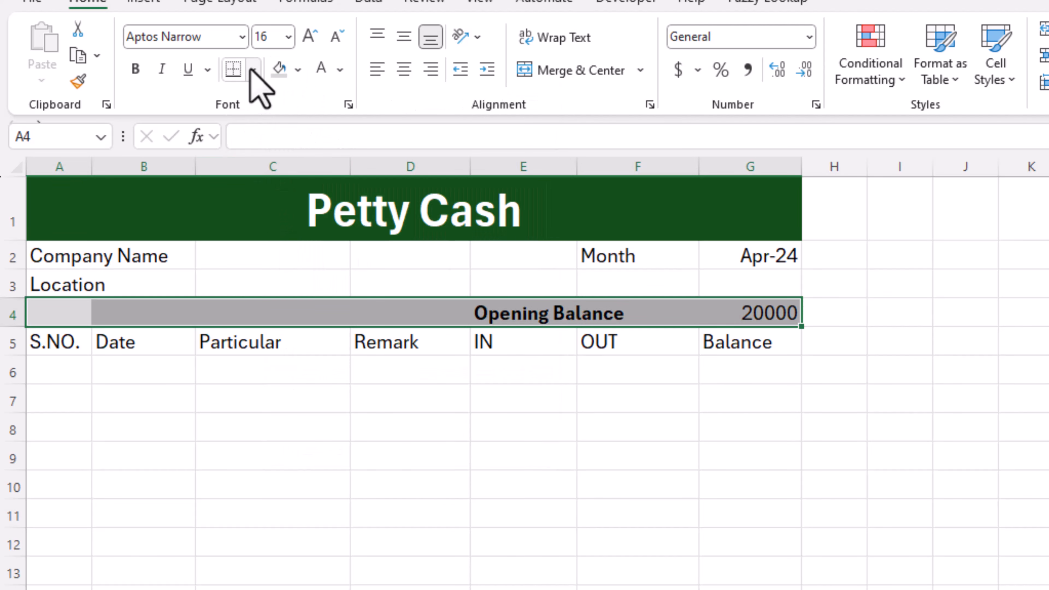
{"action": "left_click", "coordinate": [339, 69]}
{"action": "left_click", "coordinate": [583, 413]}
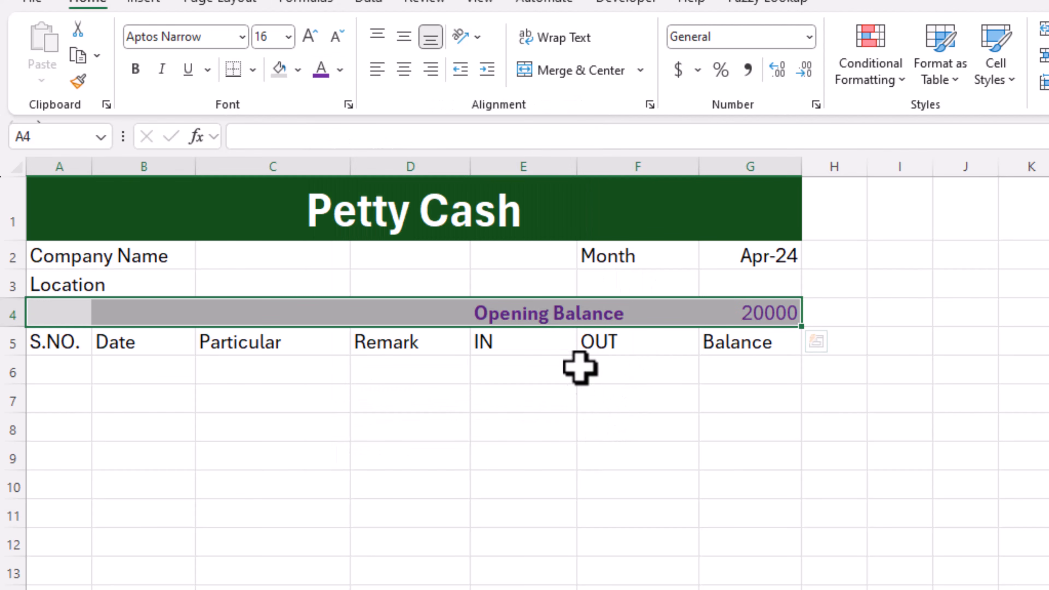
Fill cells A2 to G3 with light blue and set the Company Name, Location and Month labels in bold Caveat.
{"action": "left_click_drag", "start_coordinate": [71, 253], "coordinate": [761, 283]}
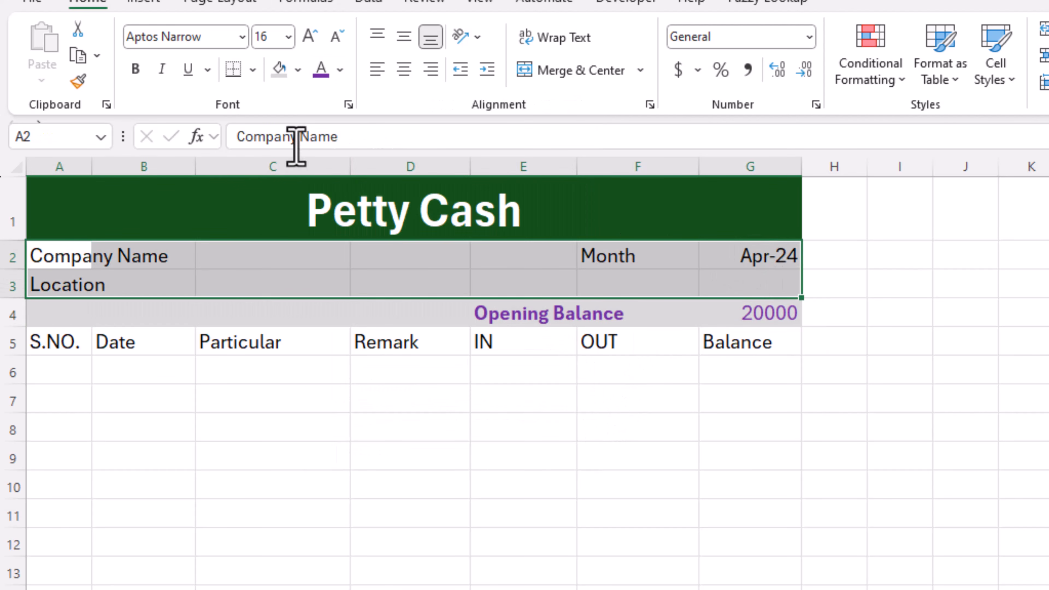
{"action": "left_click_drag", "start_coordinate": [66, 257], "coordinate": [82, 284]}
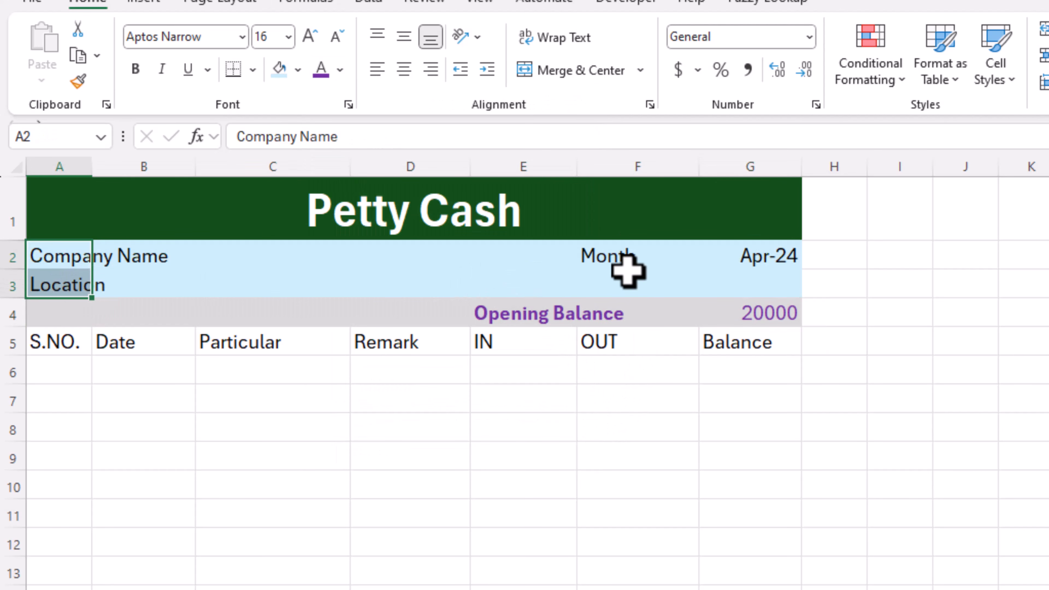
{"action": "left_click", "coordinate": [625, 264], "text": "ctrl"}
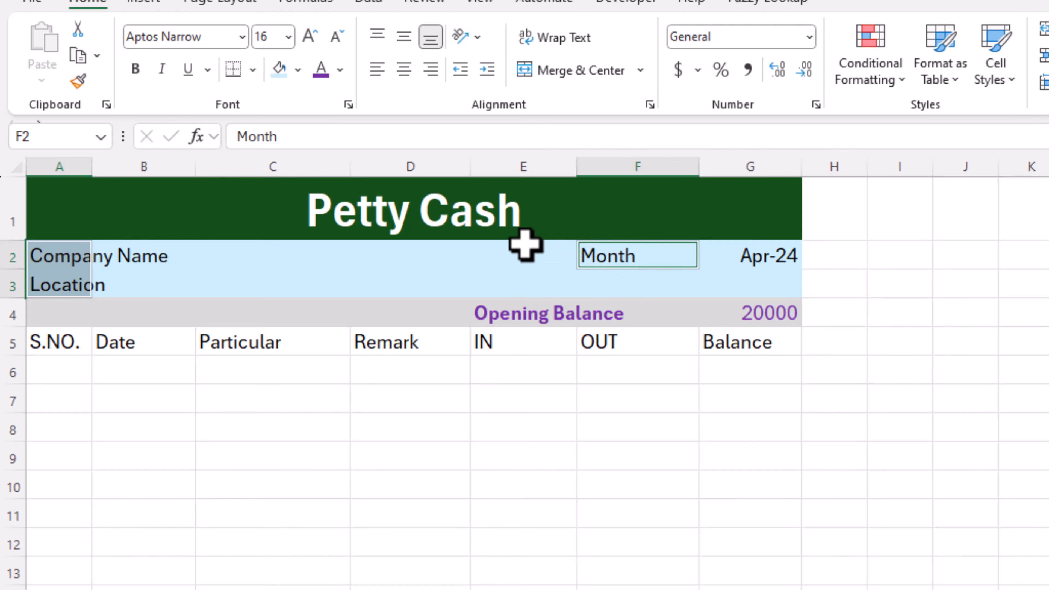
{"action": "left_click", "coordinate": [242, 38]}
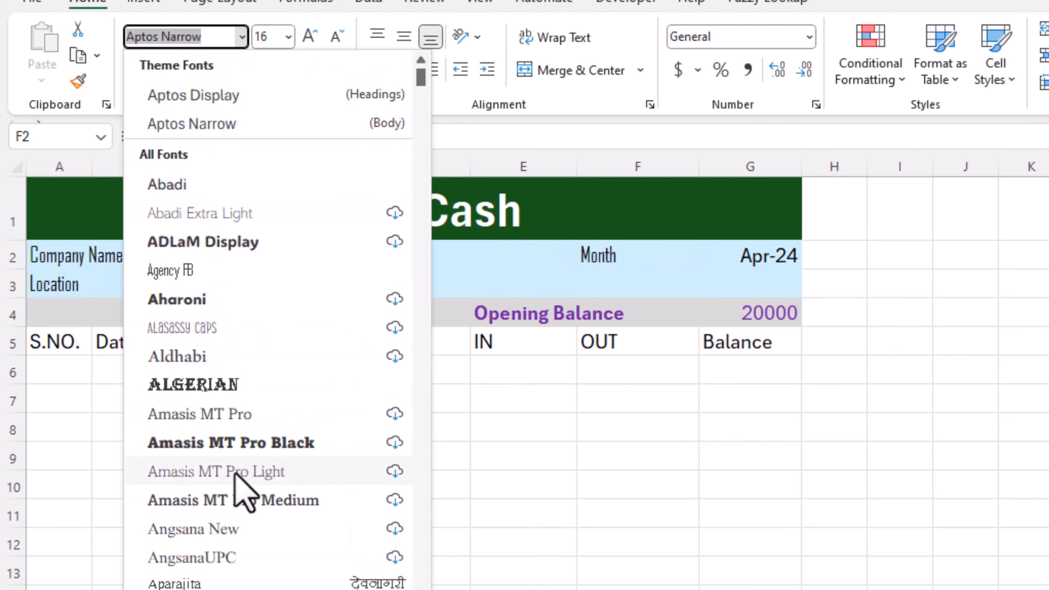
{"action": "scroll", "coordinate": [242, 492], "scroll_direction": "down", "scroll_amount": 8}
{"action": "scroll", "coordinate": [200, 258], "scroll_direction": "down", "scroll_amount": 10}
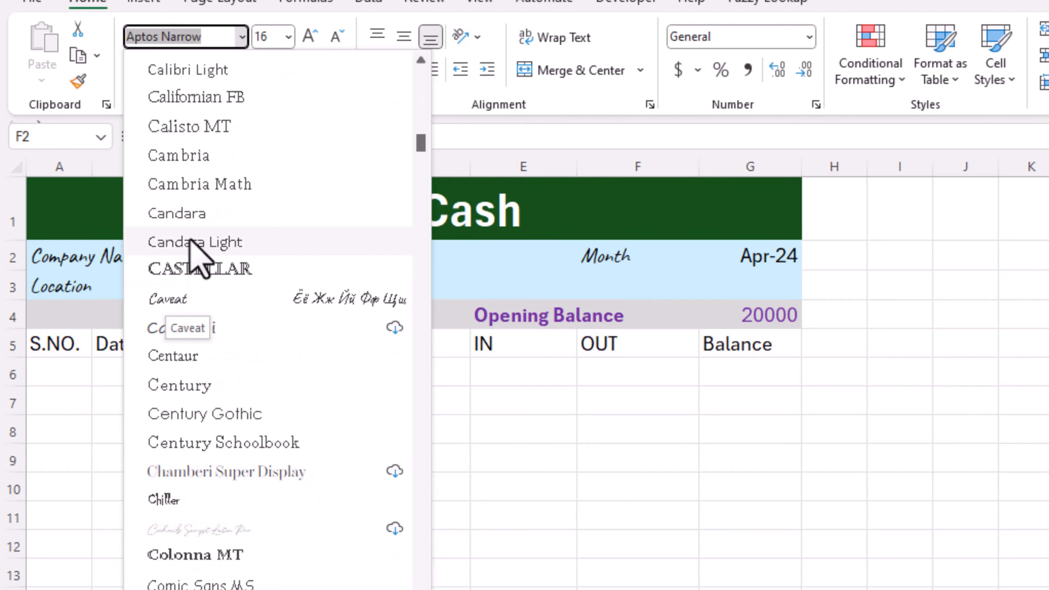
{"action": "left_click", "coordinate": [169, 299]}
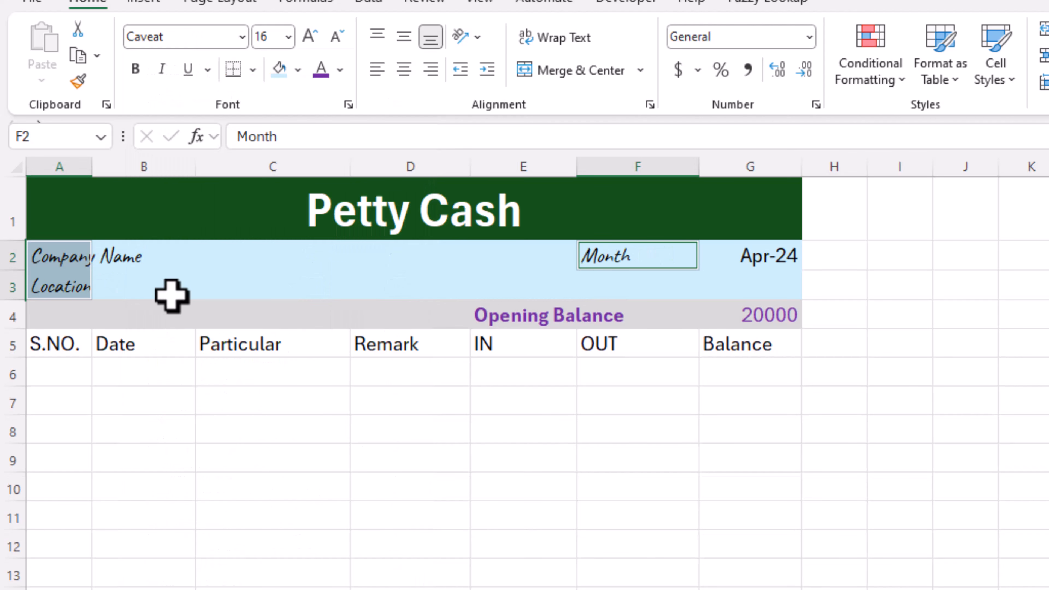
{"action": "key", "text": "ctrl+b"}
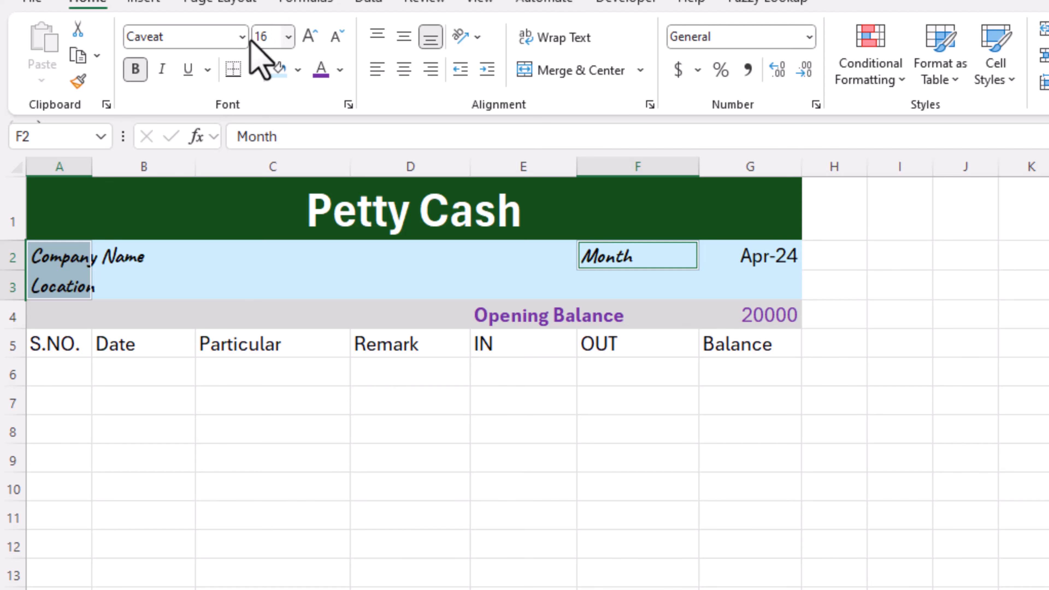
Set the Company Name, Location and Month labels to font size 22 and make cells C2, C3 and G2 bold red.
{"action": "left_click", "coordinate": [287, 37]}
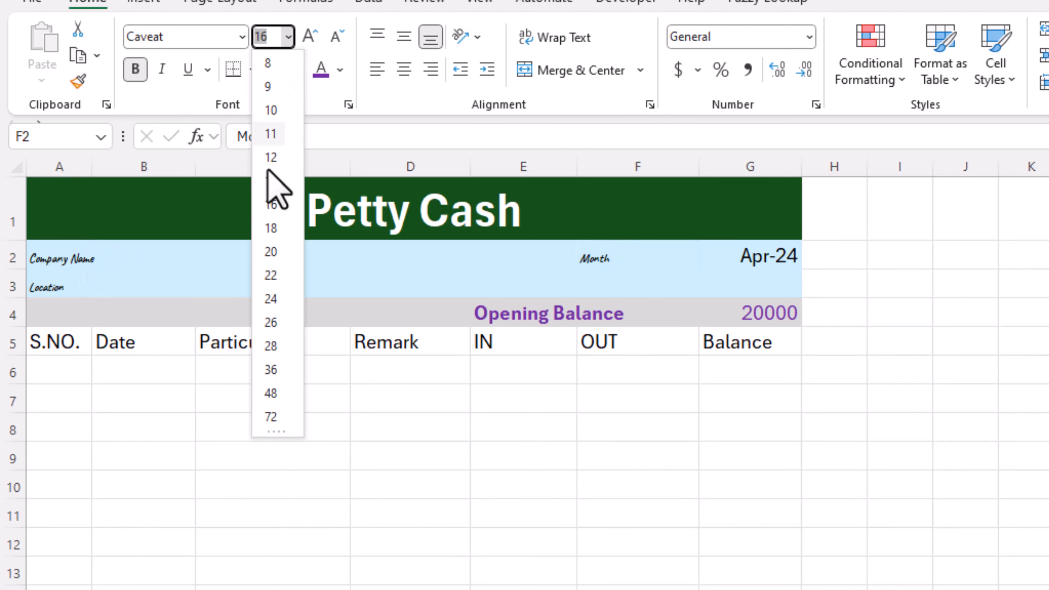
{"action": "left_click", "coordinate": [272, 273]}
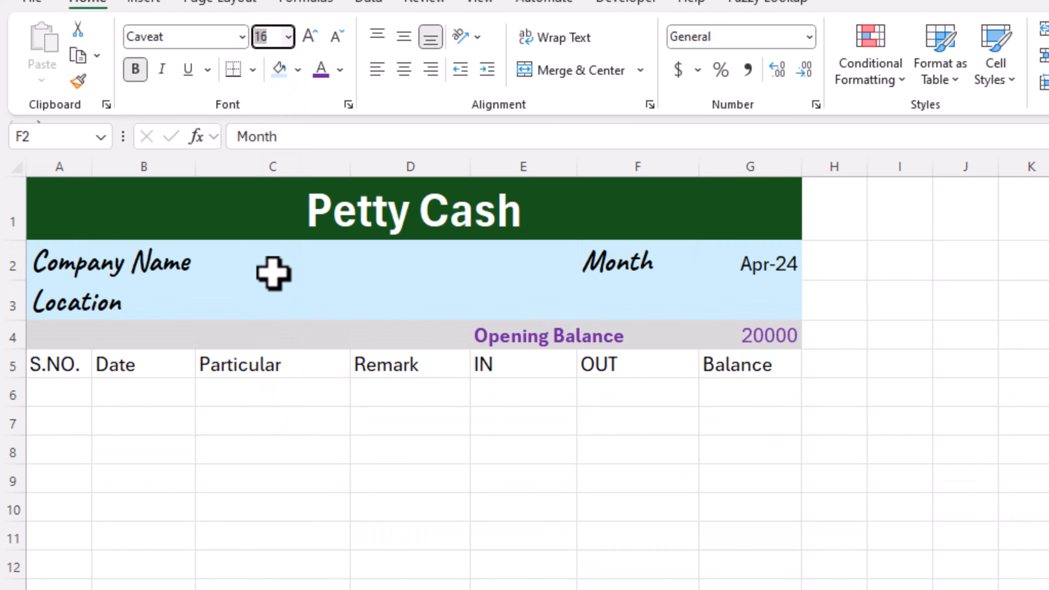
{"action": "left_click", "coordinate": [274, 275]}
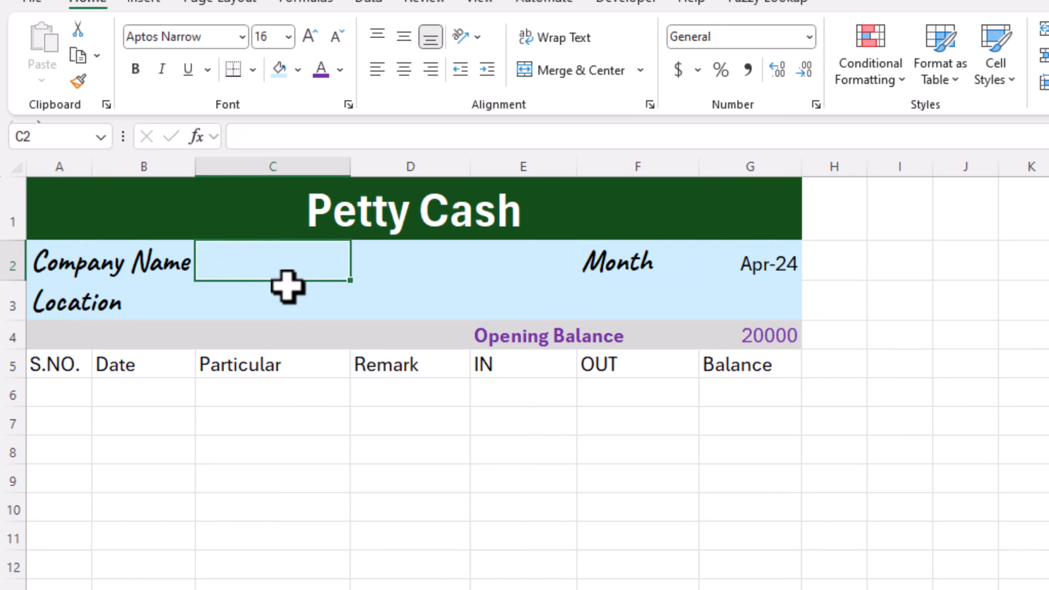
{"action": "left_click", "coordinate": [272, 295], "text": "ctrl"}
{"action": "left_click", "coordinate": [762, 266], "text": "ctrl"}
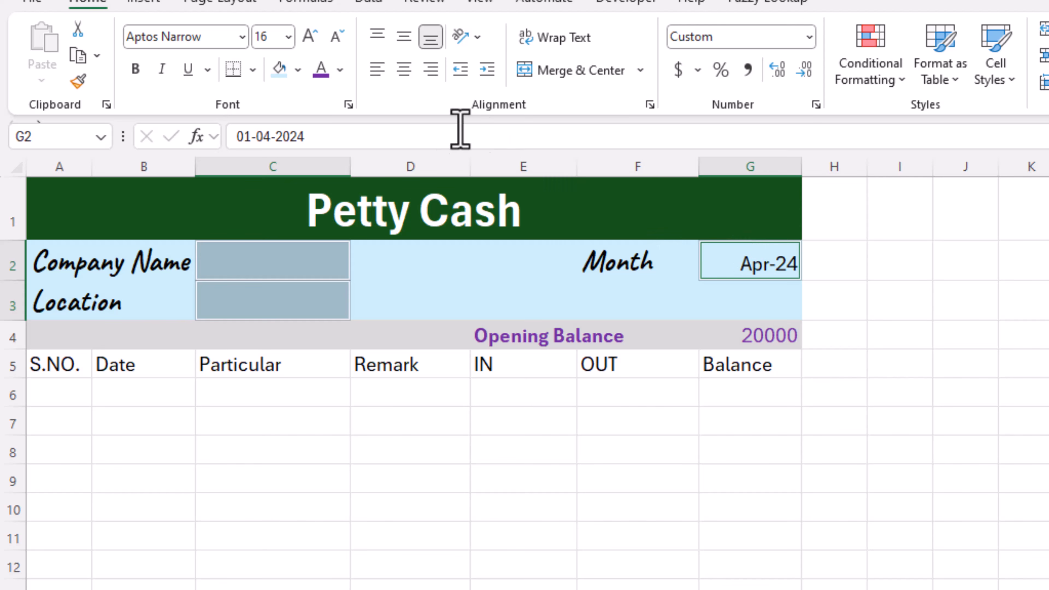
{"action": "left_click", "coordinate": [340, 70]}
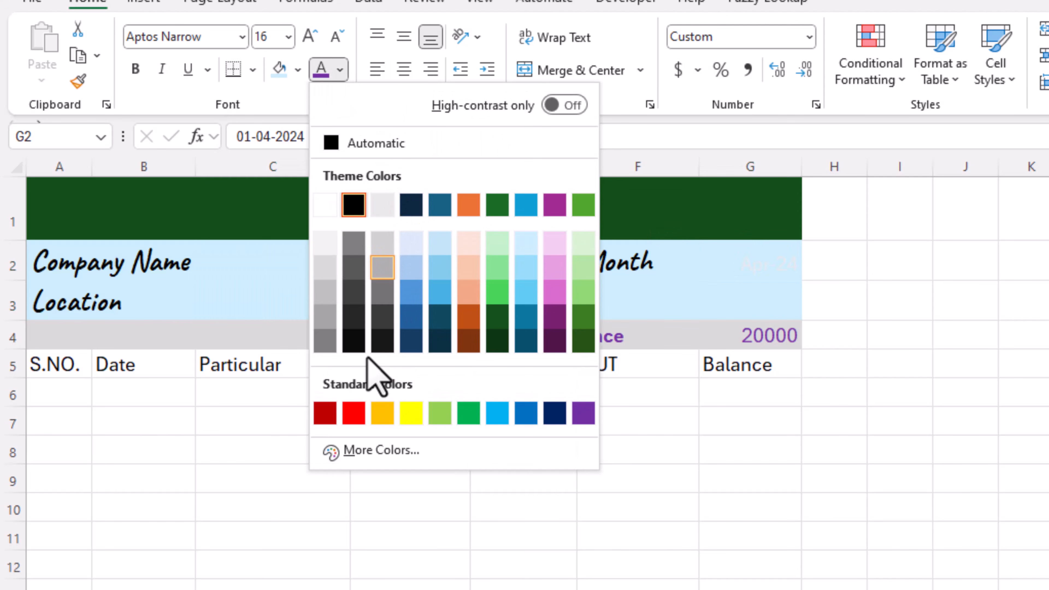
{"action": "left_click", "coordinate": [351, 411]}
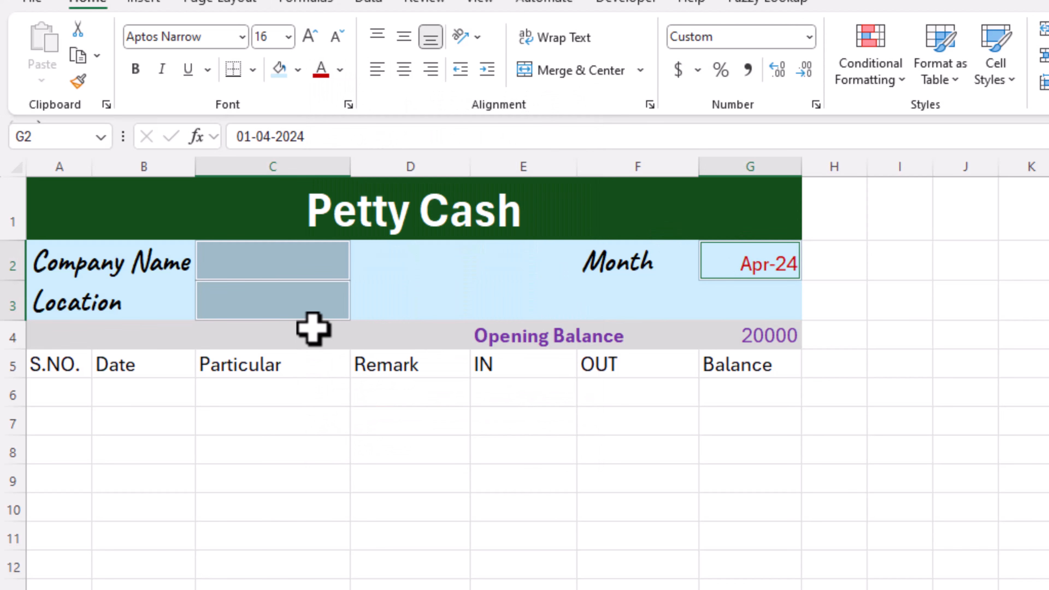
Enter CGG as the company name in cell C2 and India as the location in cell C3.
{"action": "left_click", "coordinate": [250, 252]}
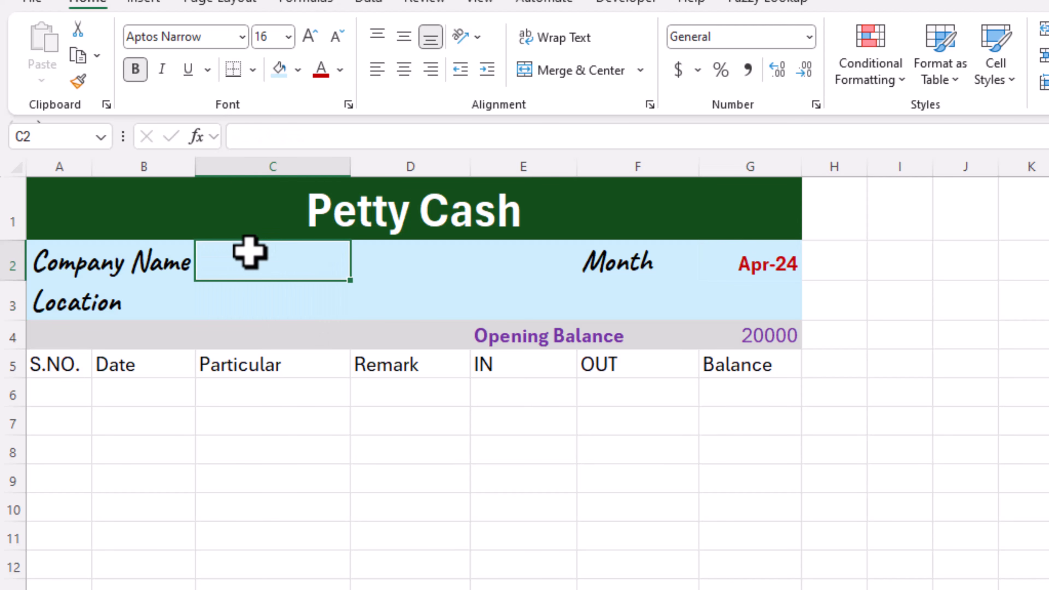
{"action": "type", "text": "CGG"}
{"action": "key", "text": "Return"}
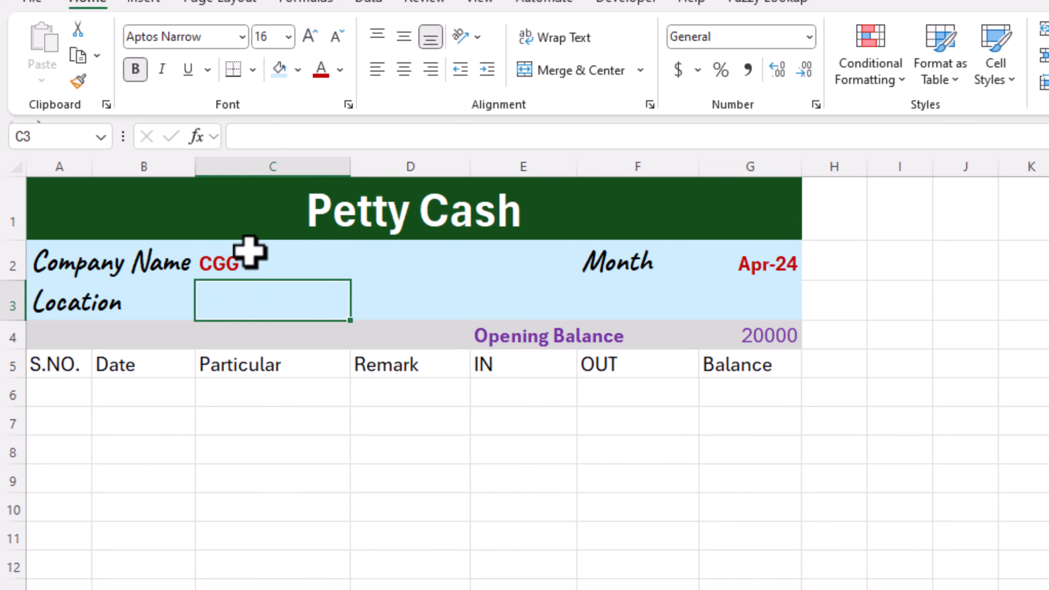
{"action": "type", "text": "India"}
{"action": "left_click", "coordinate": [457, 298]}
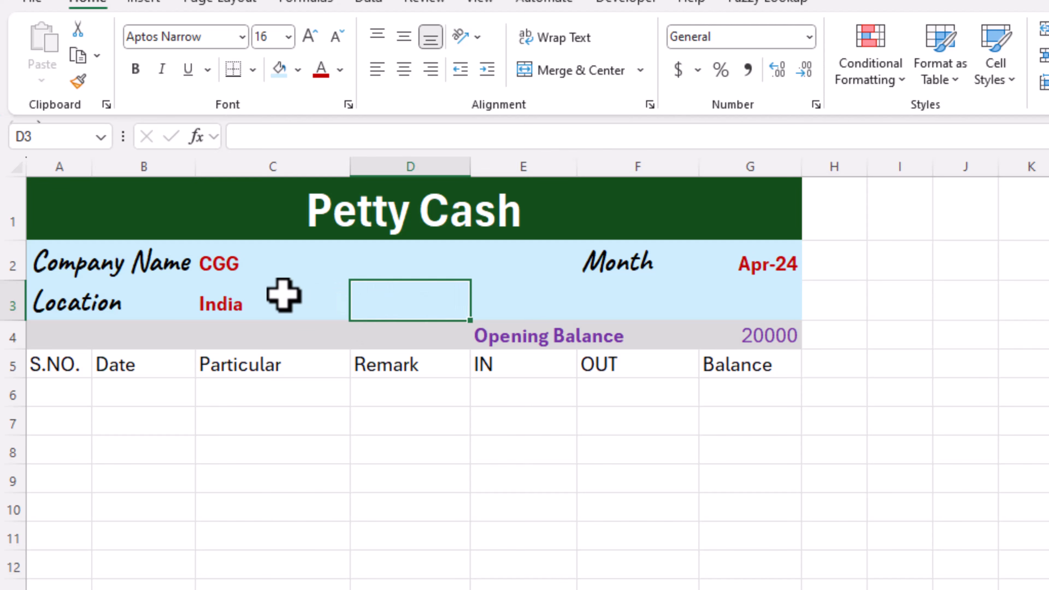
Convert the range A5 to G6 into a table with headers and apply the orange table style.
{"action": "left_click_drag", "start_coordinate": [78, 367], "coordinate": [750, 393]}
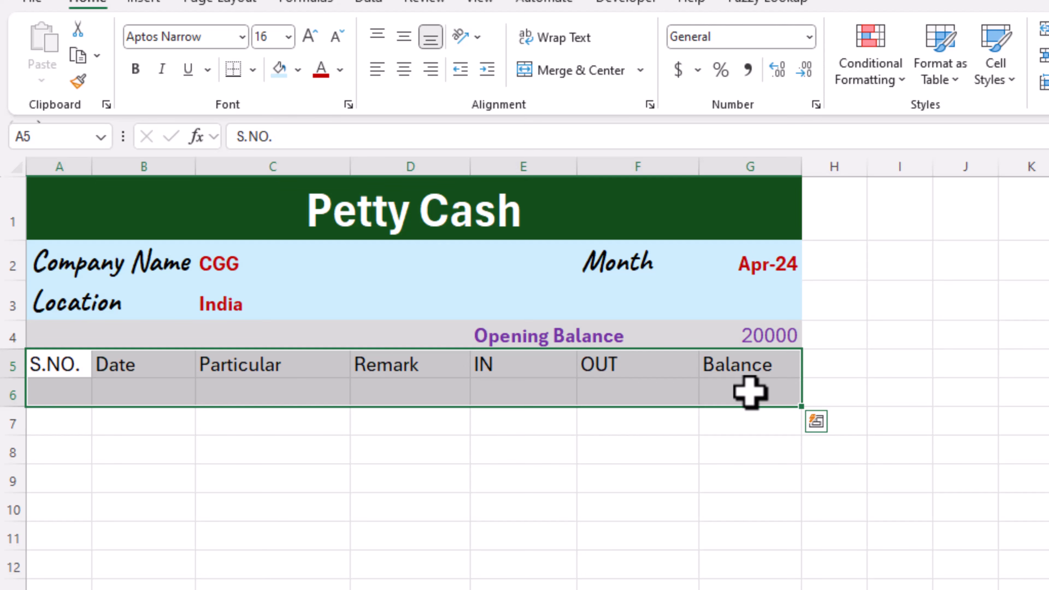
{"action": "key", "text": "ctrl+t"}
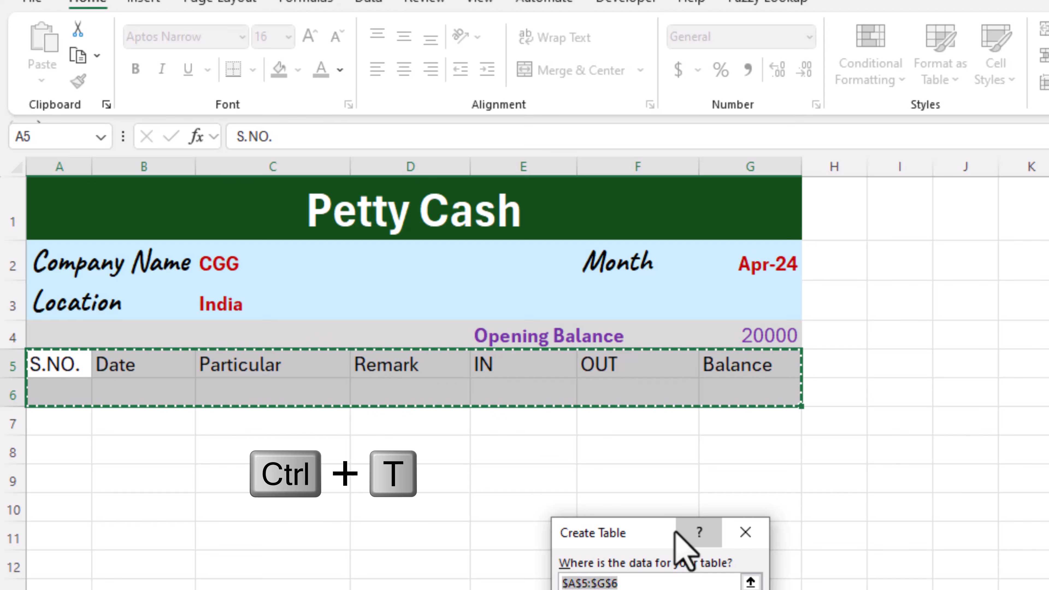
{"action": "left_click_drag", "start_coordinate": [662, 533], "coordinate": [631, 417]}
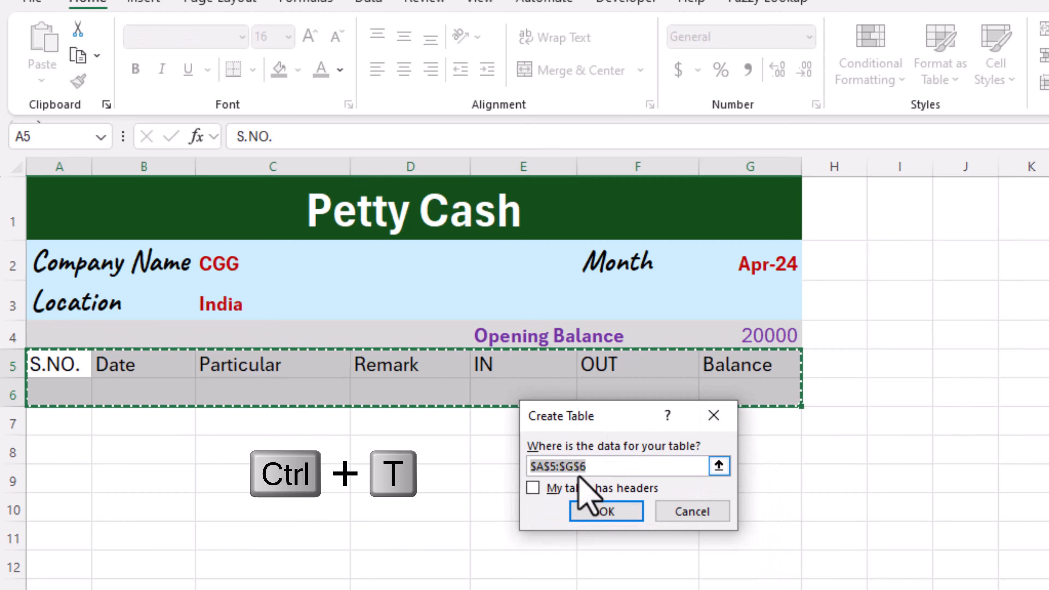
{"action": "left_click", "coordinate": [545, 489]}
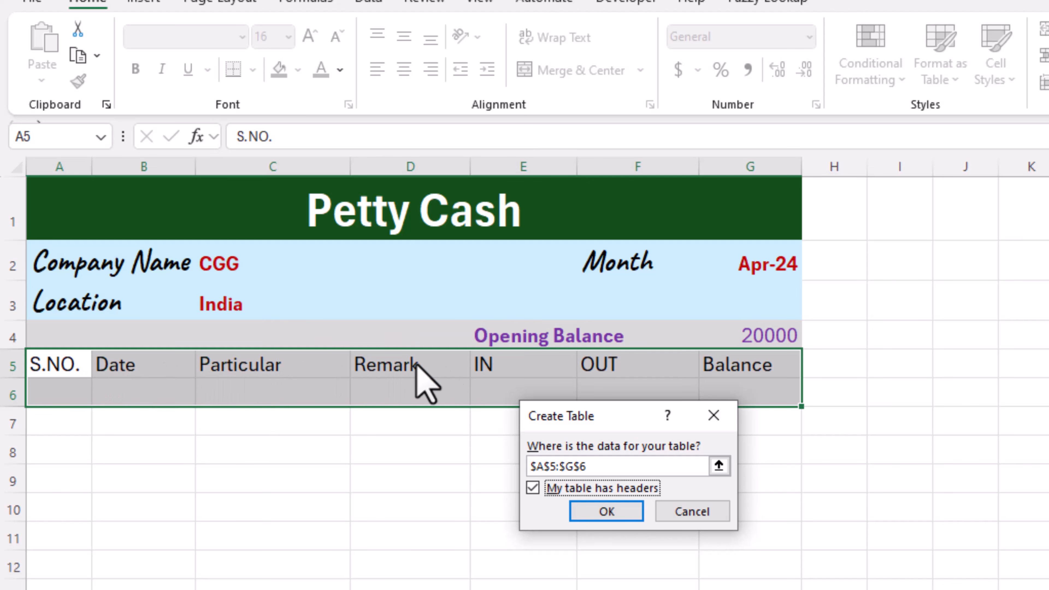
{"action": "left_click", "coordinate": [606, 512]}
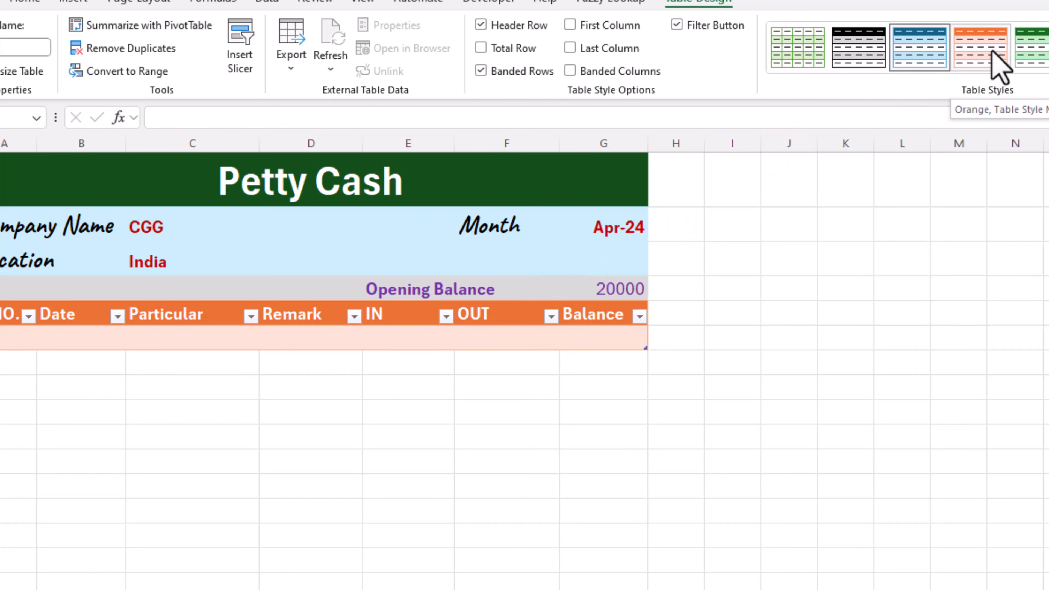
{"action": "left_click", "coordinate": [999, 66]}
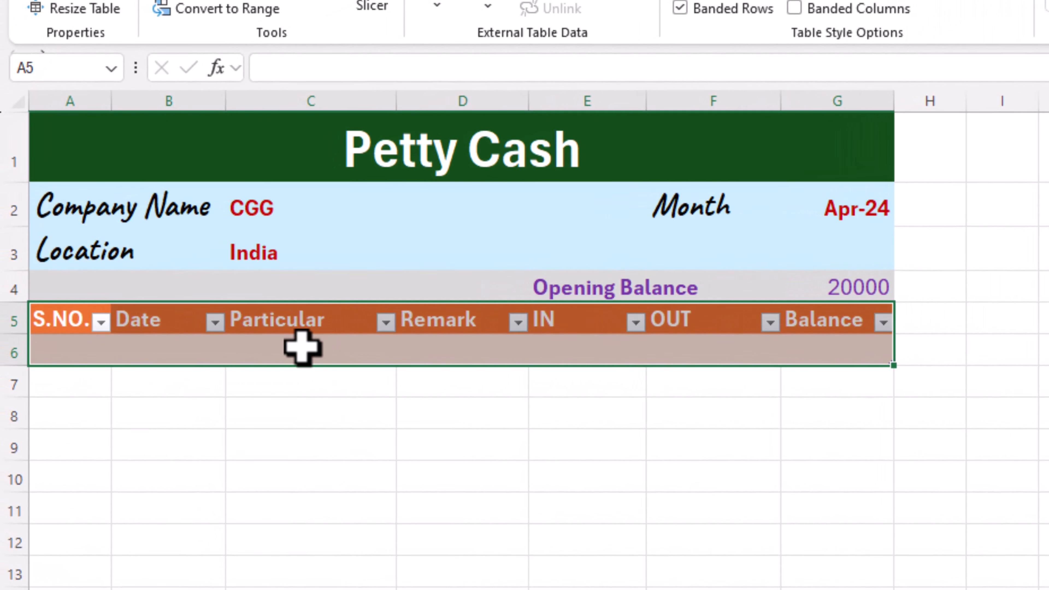
Center the contents of cells A6 and B6 in the first table row.
{"action": "left_click", "coordinate": [53, 350]}
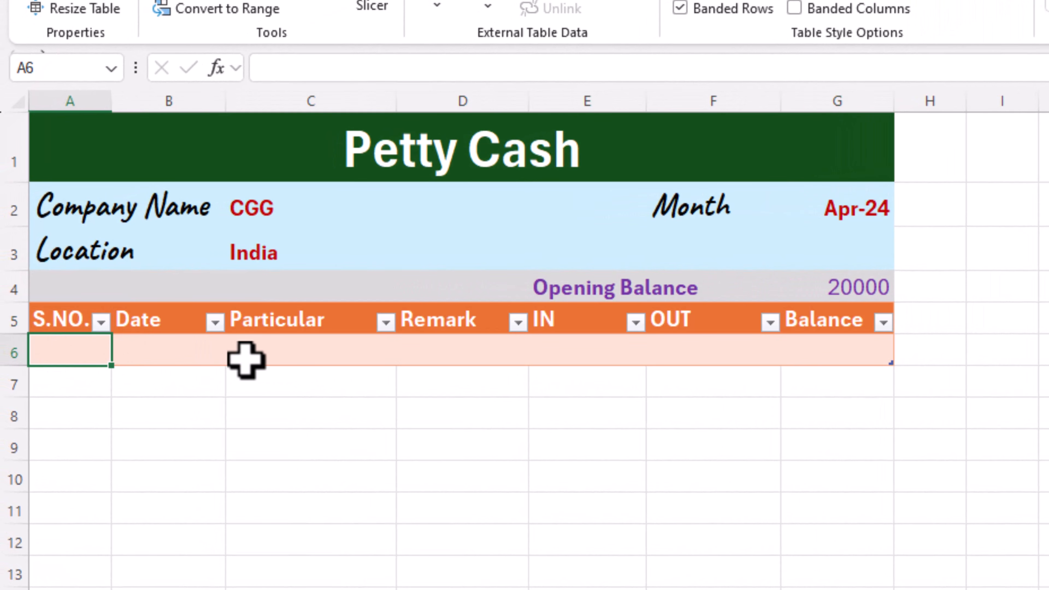
{"action": "left_click", "coordinate": [162, 357], "text": "ctrl"}
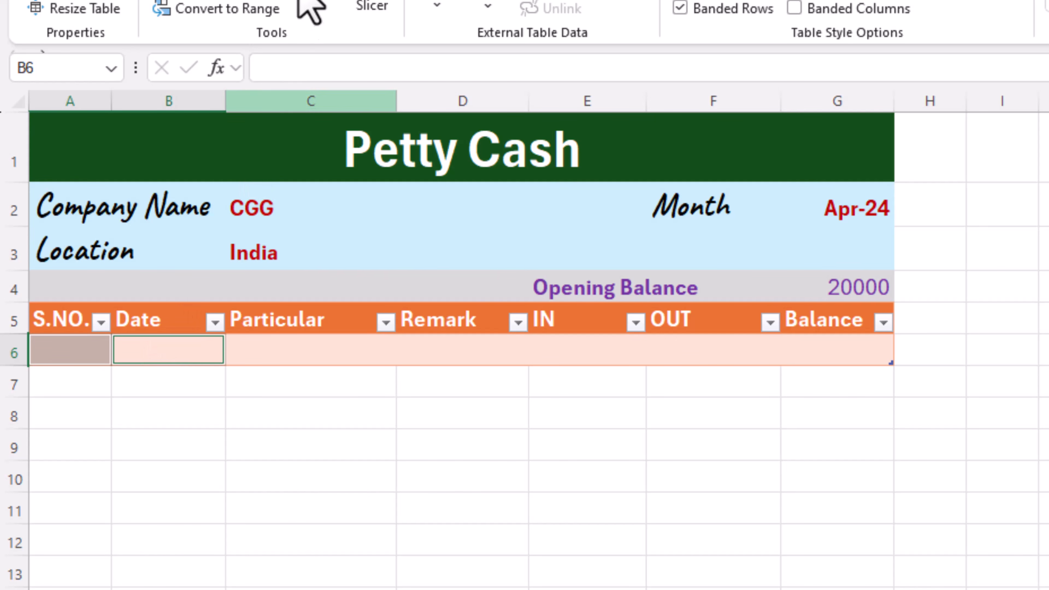
{"action": "left_click", "coordinate": [81, 0]}
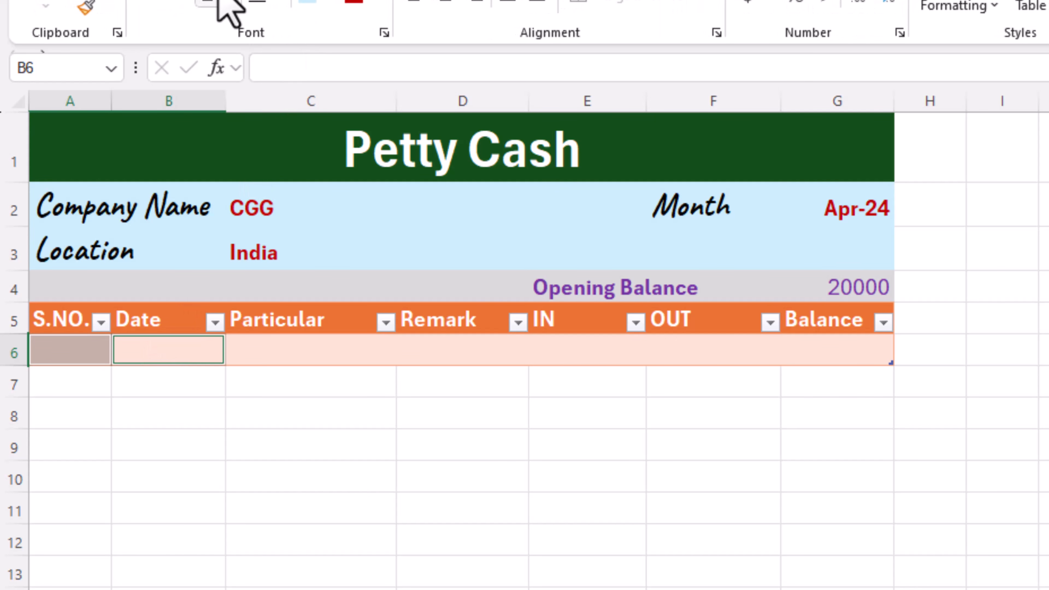
{"action": "left_click", "coordinate": [446, 4]}
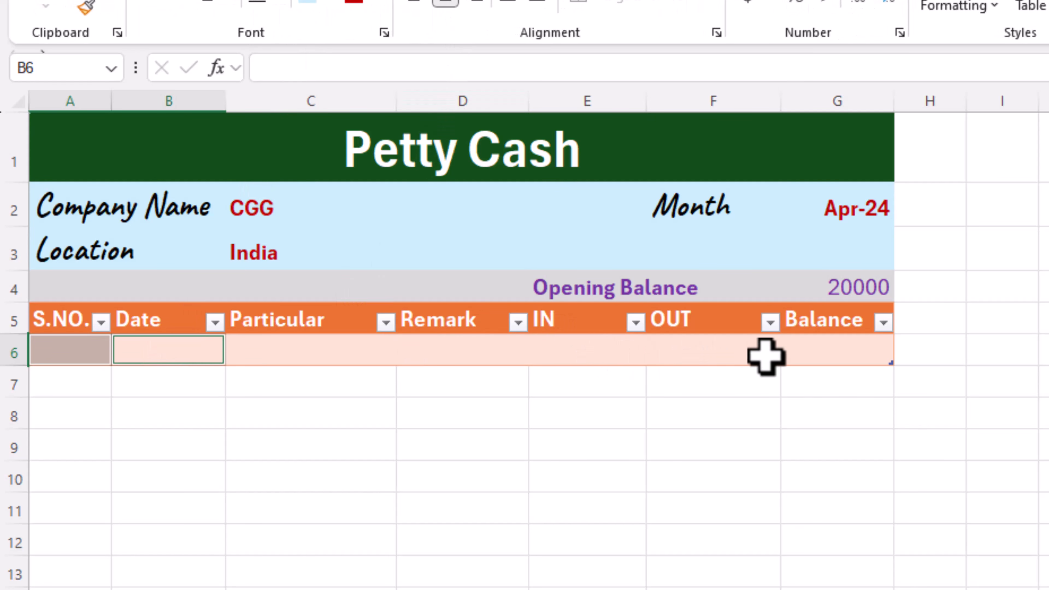
{"action": "left_click", "coordinate": [294, 356]}
{"action": "left_click", "coordinate": [468, 354]}
Enter serial number 1 in cell A6 and the date 1-4-2024 in cell B6.
{"action": "left_click", "coordinate": [87, 349]}
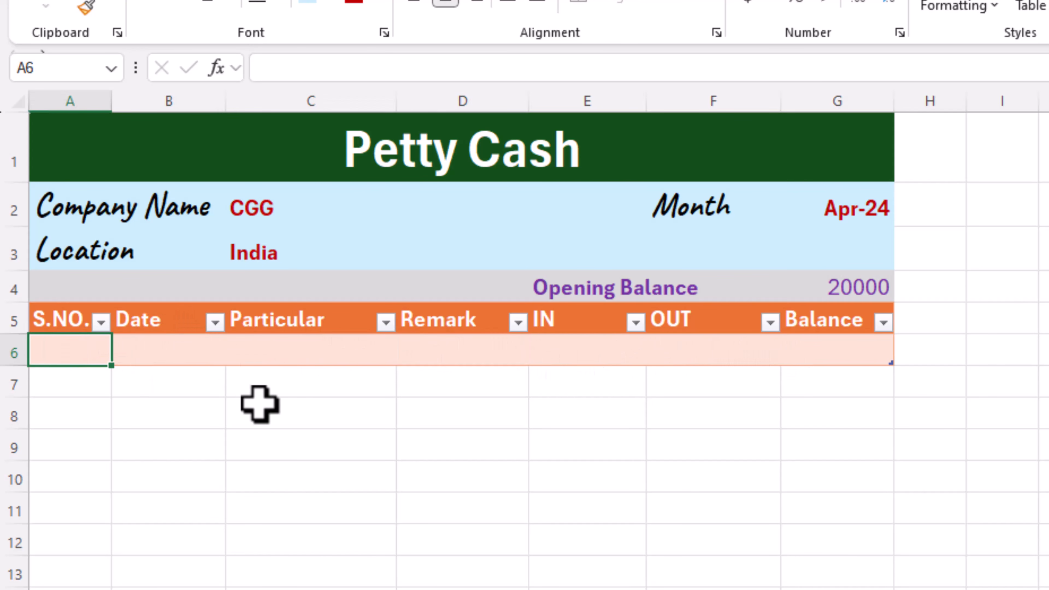
{"action": "type", "text": "1"}
{"action": "key", "text": "Tab"}
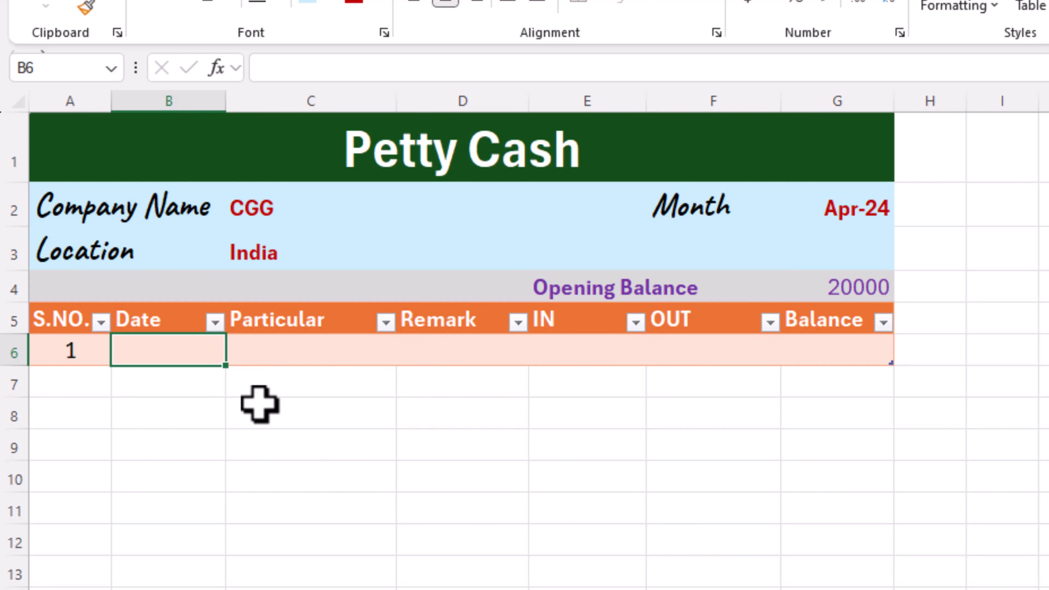
{"action": "type", "text": "1-4-2024"}
{"action": "key", "text": "Tab"}
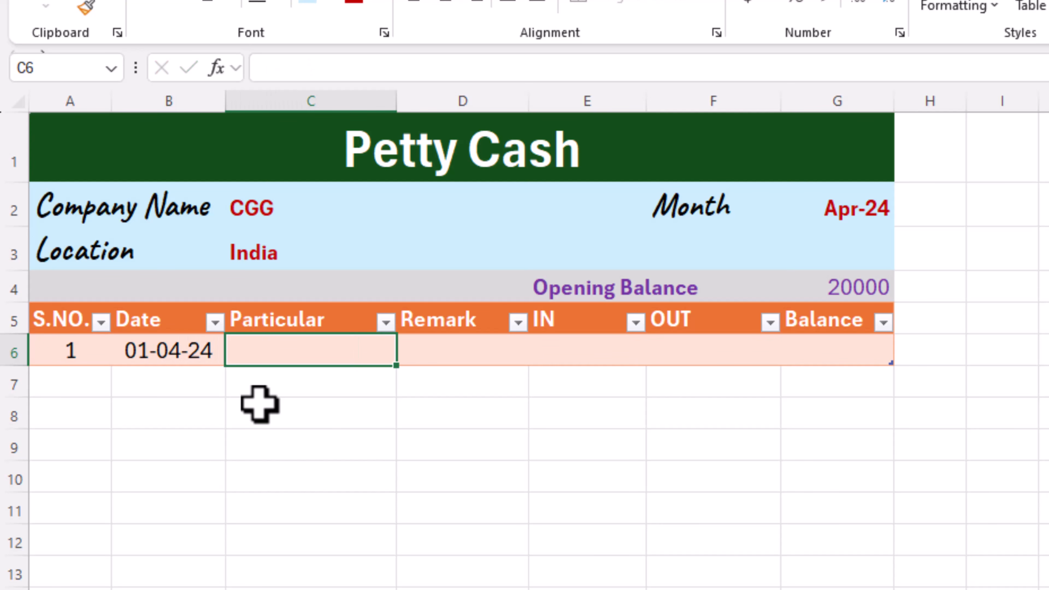
Complete the first table row with Opening Balance as the particular and 20000 as the balance.
{"action": "type", "text": "Openi"}
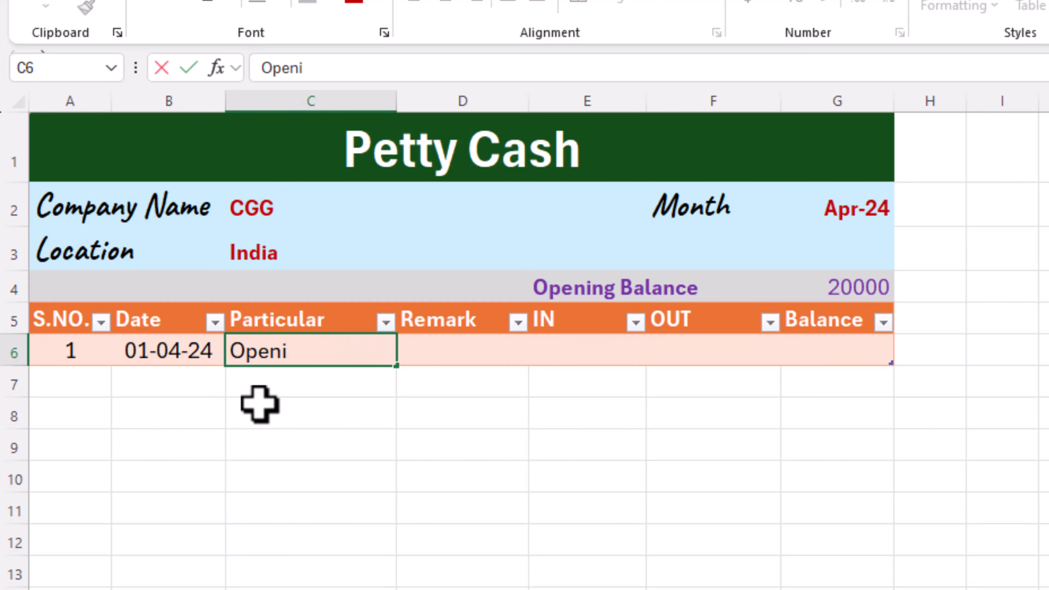
{"action": "type", "text": "ng Balance"}
{"action": "key", "text": "Tab"}
{"action": "key", "text": "Tab"}
{"action": "key", "text": "Tab"}
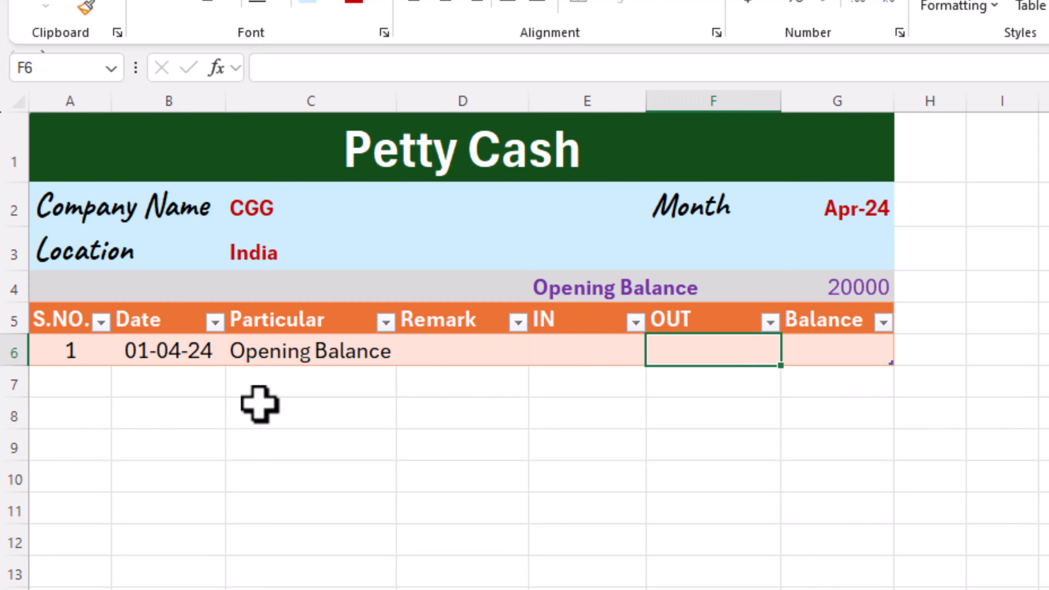
{"action": "key", "text": "Tab"}
{"action": "type", "text": "20"}
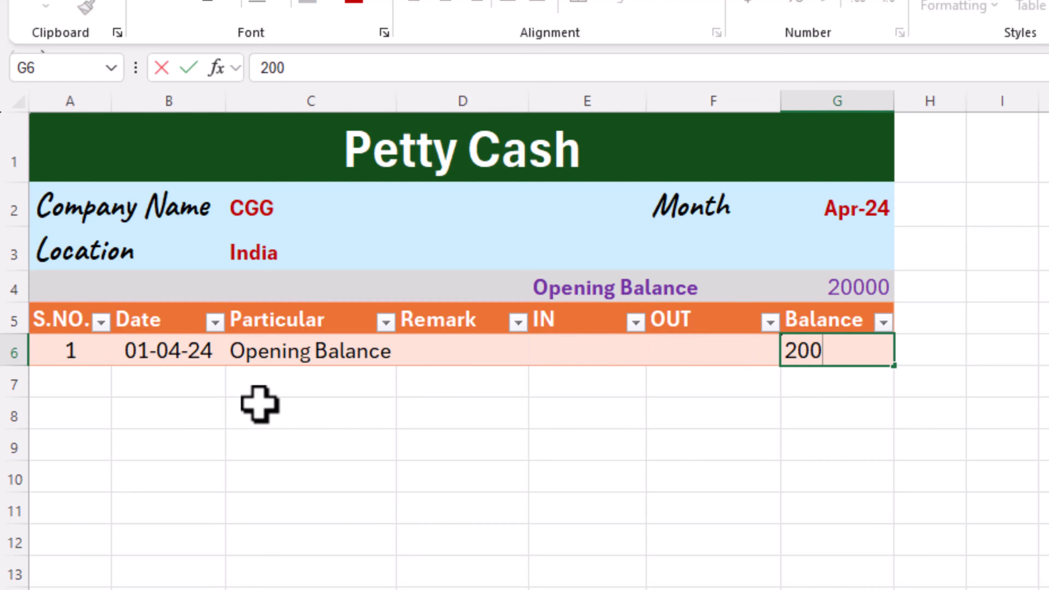
{"action": "type", "text": "000"}
{"action": "key", "text": "Return"}
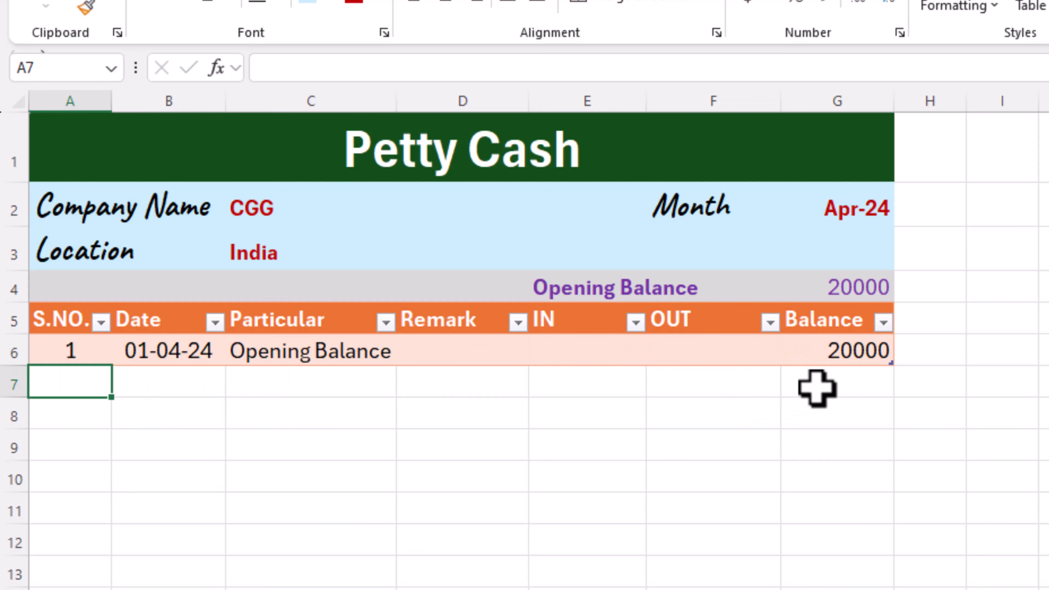
Format cells E6 to G6 as accounting with the ₹ Hindi symbol, and widen columns G and E for the amounts.
{"action": "left_click", "coordinate": [816, 355]}
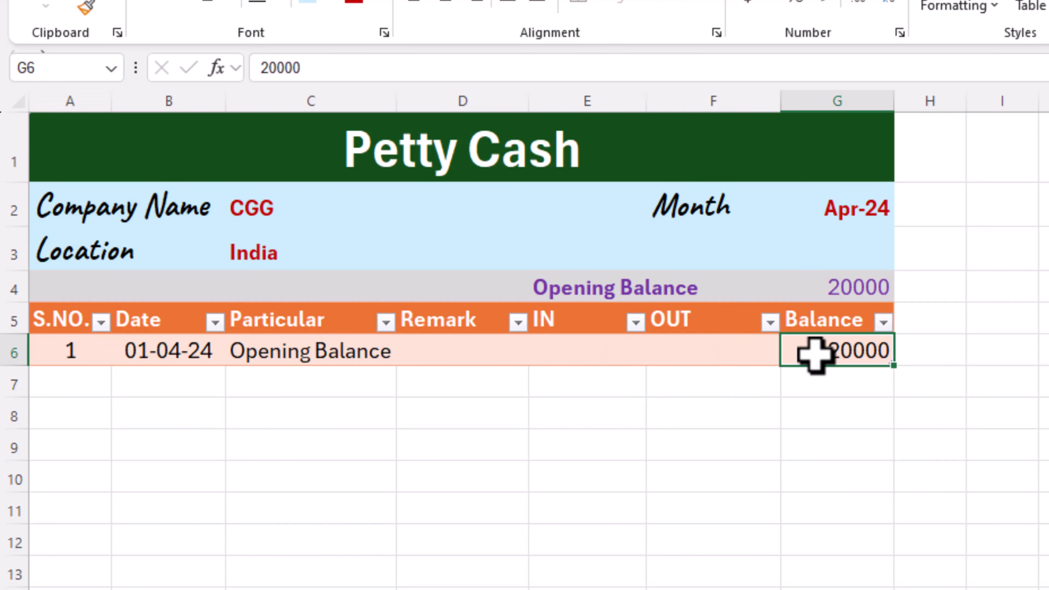
{"action": "left_click_drag", "start_coordinate": [578, 351], "coordinate": [787, 351]}
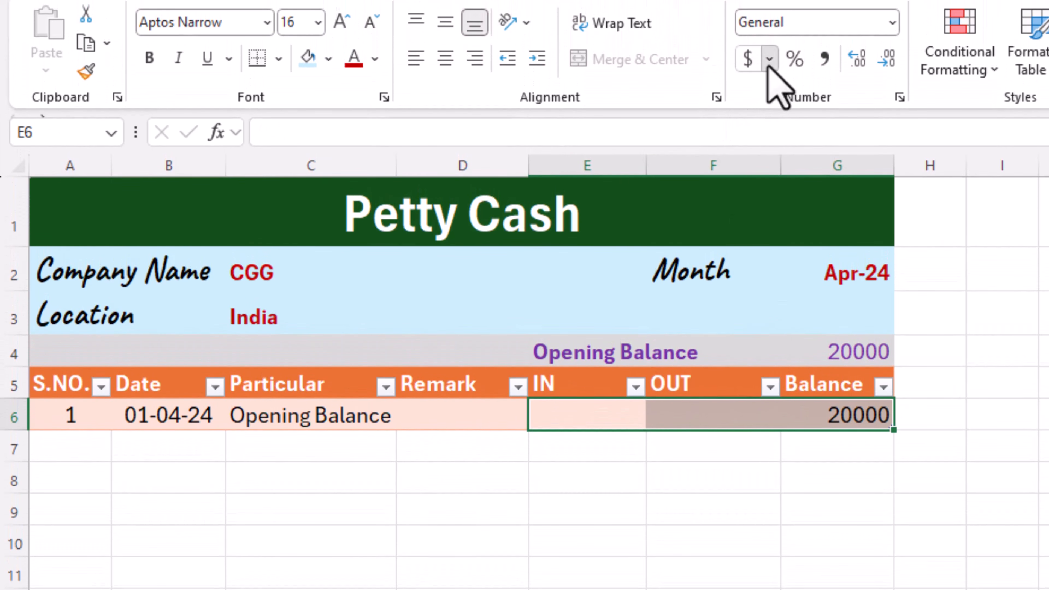
{"action": "left_click", "coordinate": [769, 61]}
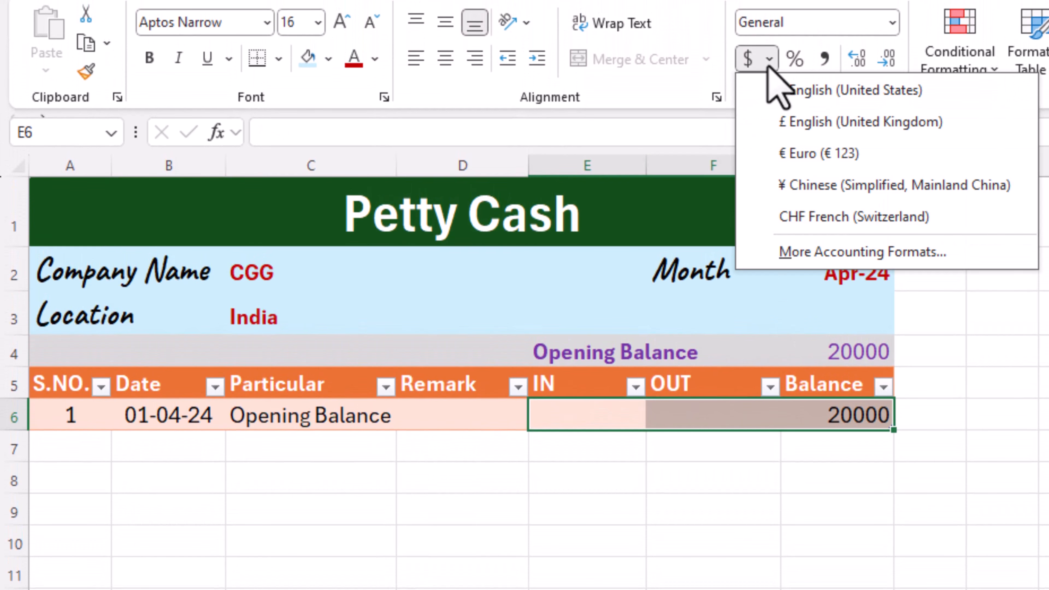
{"action": "left_click", "coordinate": [805, 252]}
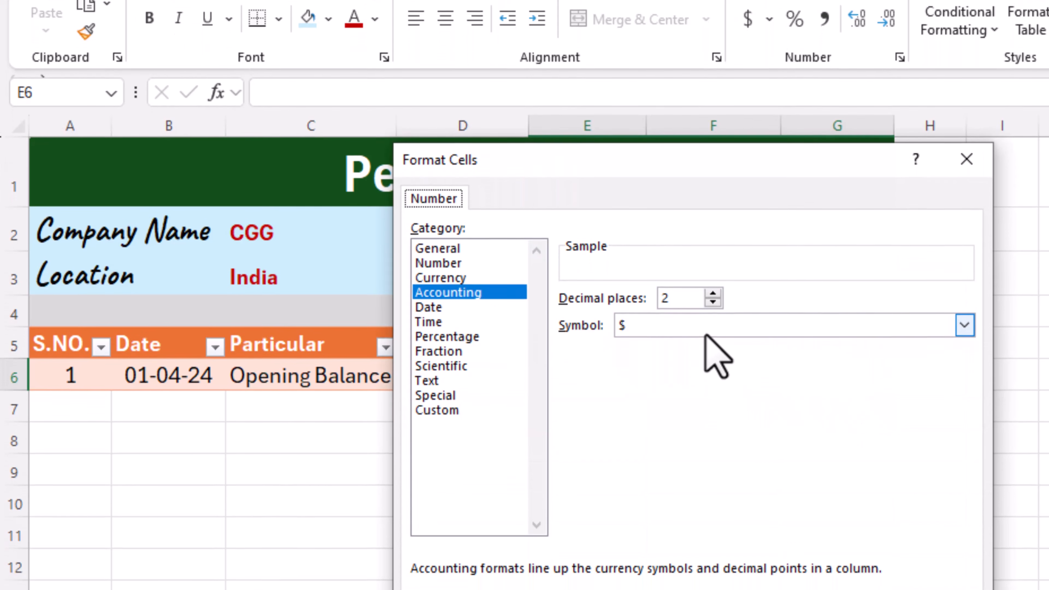
{"action": "left_click", "coordinate": [707, 370]}
{"action": "scroll", "coordinate": [735, 565], "scroll_direction": "down", "scroll_amount": 5}
{"action": "scroll", "coordinate": [733, 450], "scroll_direction": "down", "scroll_amount": 7}
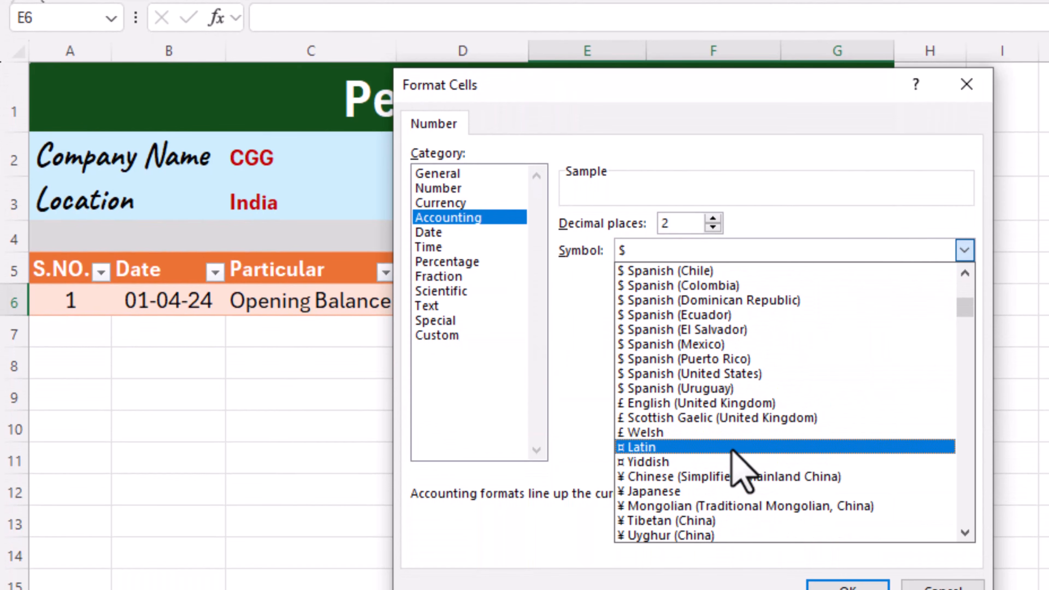
{"action": "scroll", "coordinate": [733, 455], "scroll_direction": "down", "scroll_amount": 10}
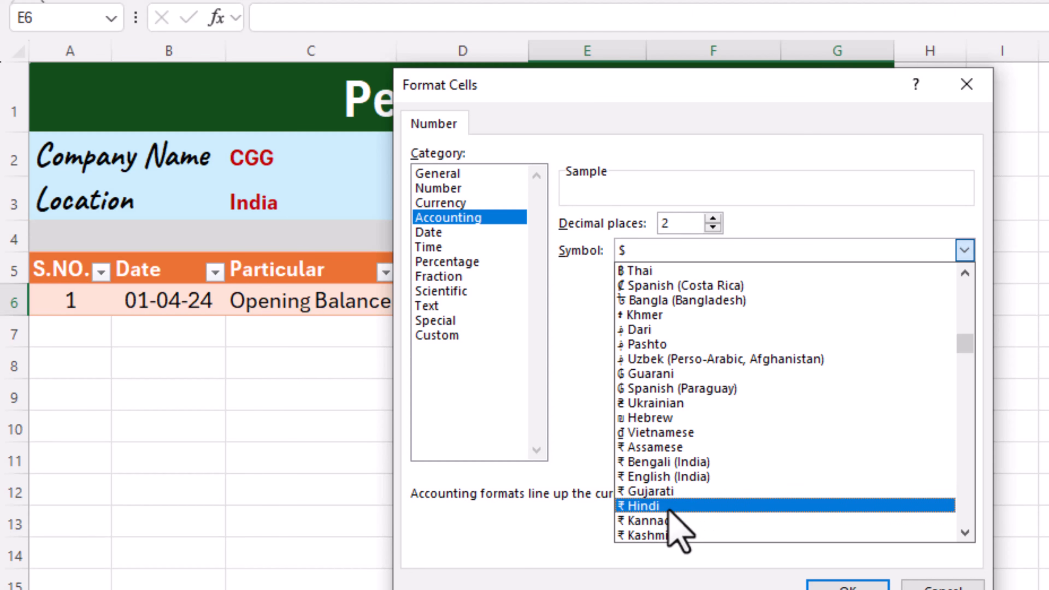
{"action": "left_click", "coordinate": [645, 506]}
{"action": "left_click", "coordinate": [847, 585]}
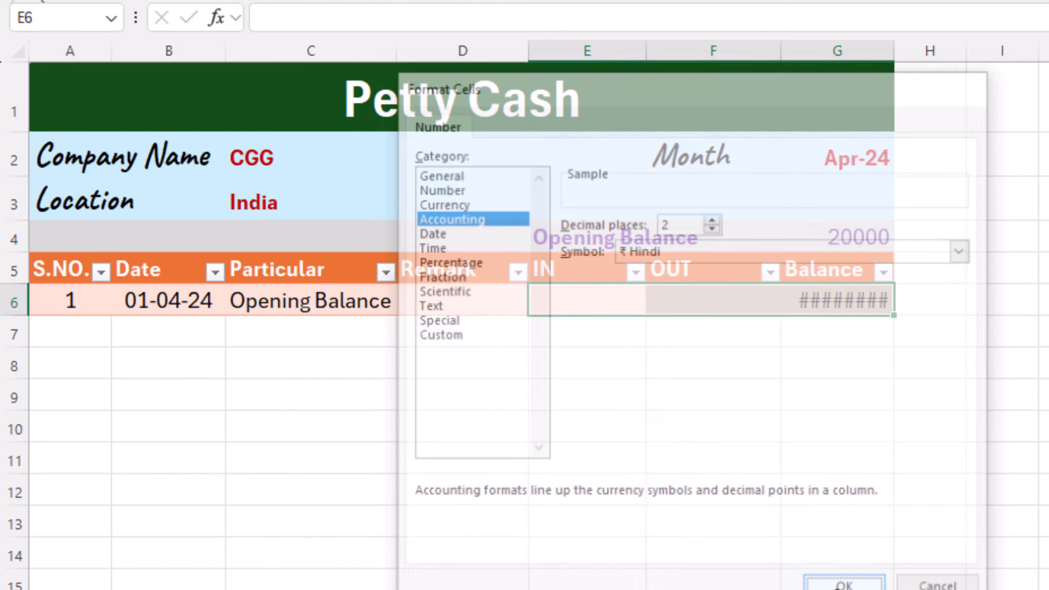
{"action": "double_click", "coordinate": [894, 44]}
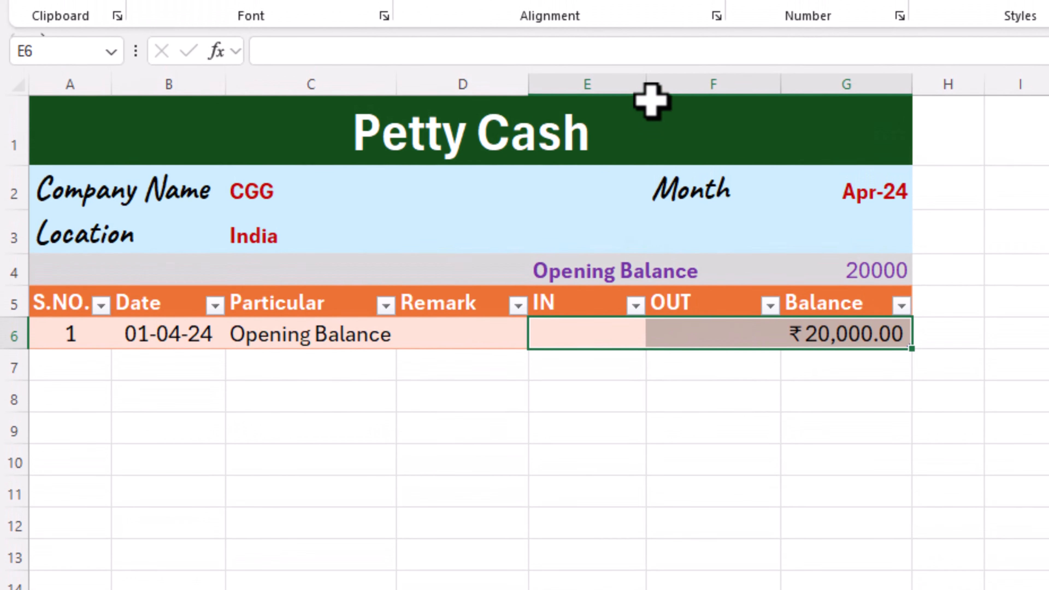
{"action": "left_click_drag", "start_coordinate": [646, 85], "coordinate": [672, 89]}
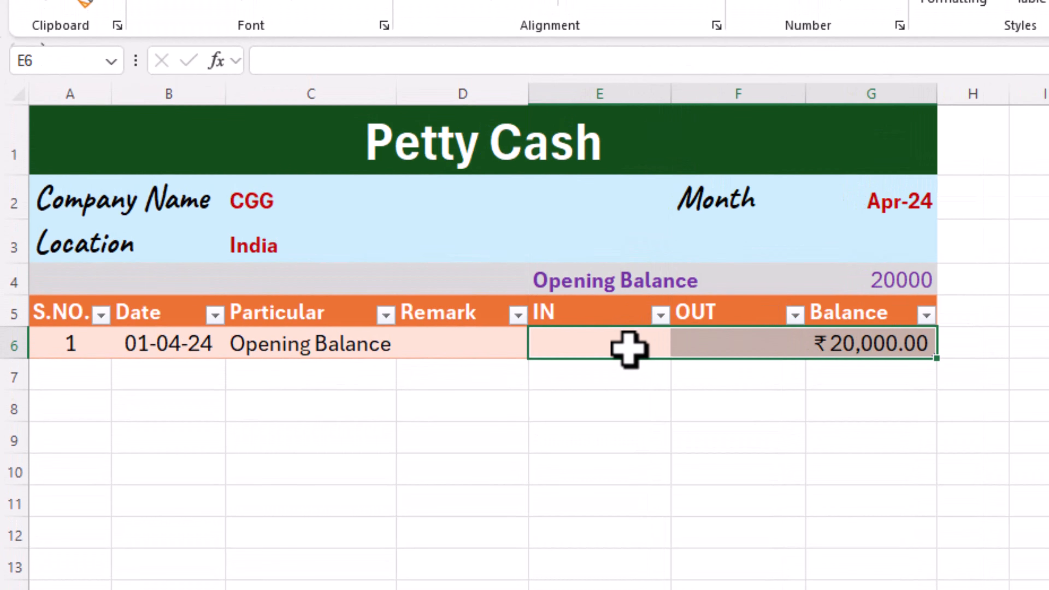
Make the opening balance amount in cell G6 bold.
{"action": "left_click", "coordinate": [611, 334]}
{"action": "left_click", "coordinate": [691, 347]}
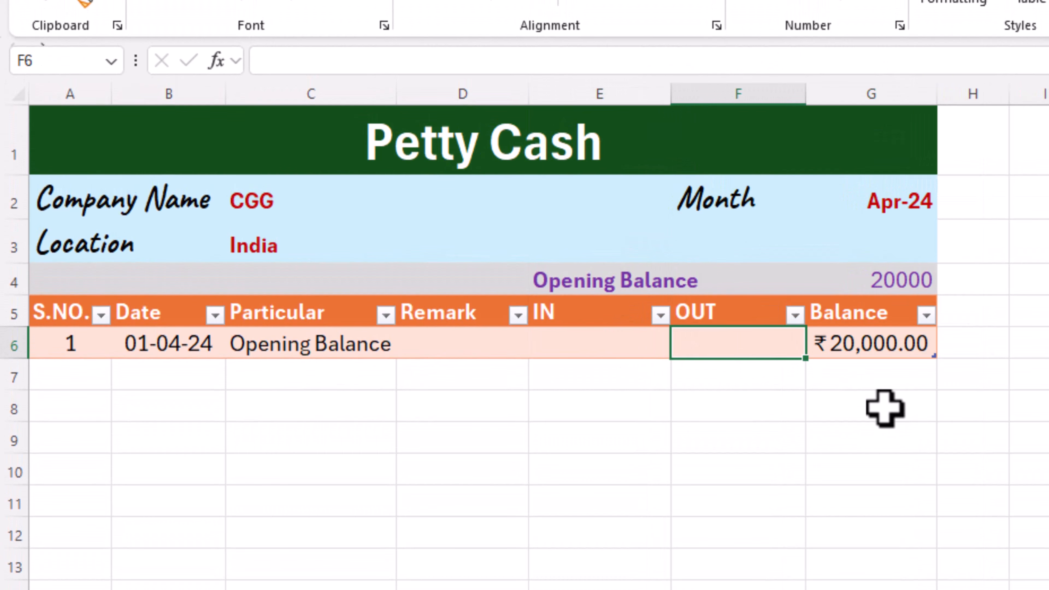
{"action": "left_click", "coordinate": [850, 344]}
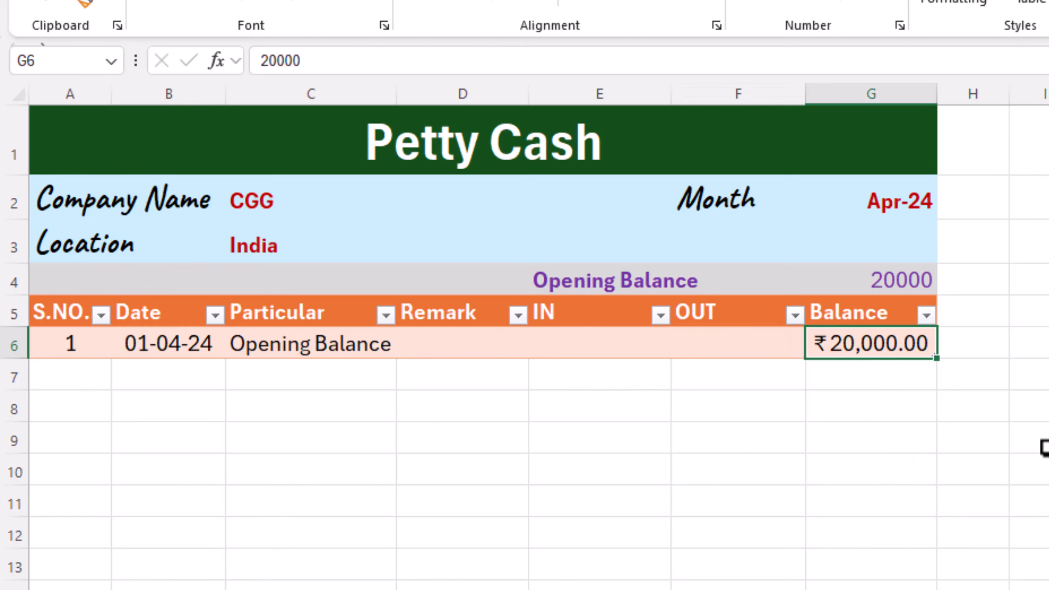
{"action": "key", "text": "ctrl+b"}
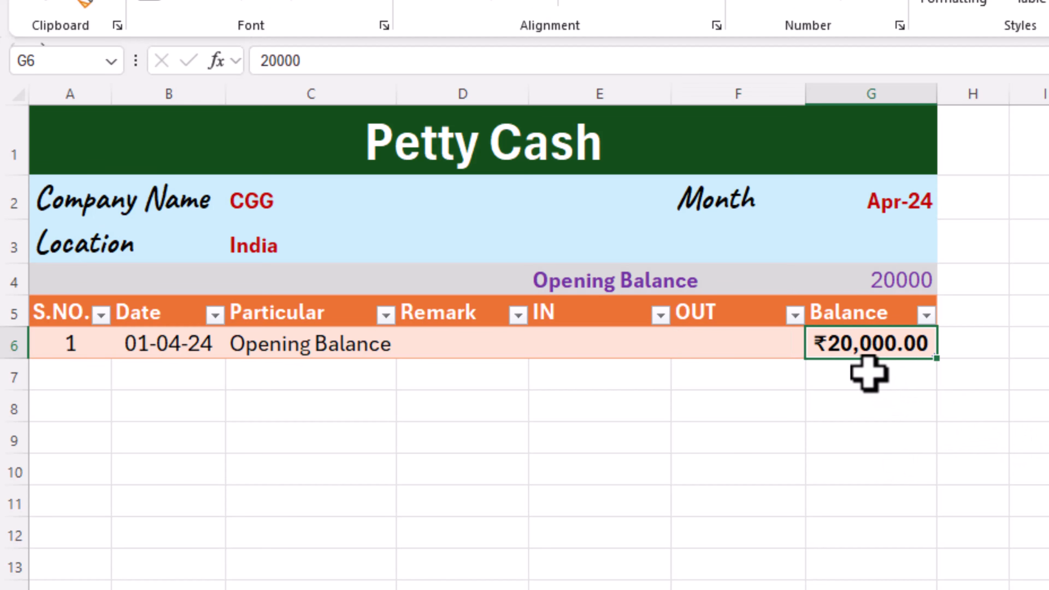
{"action": "left_click", "coordinate": [755, 345]}
{"action": "left_click", "coordinate": [824, 343]}
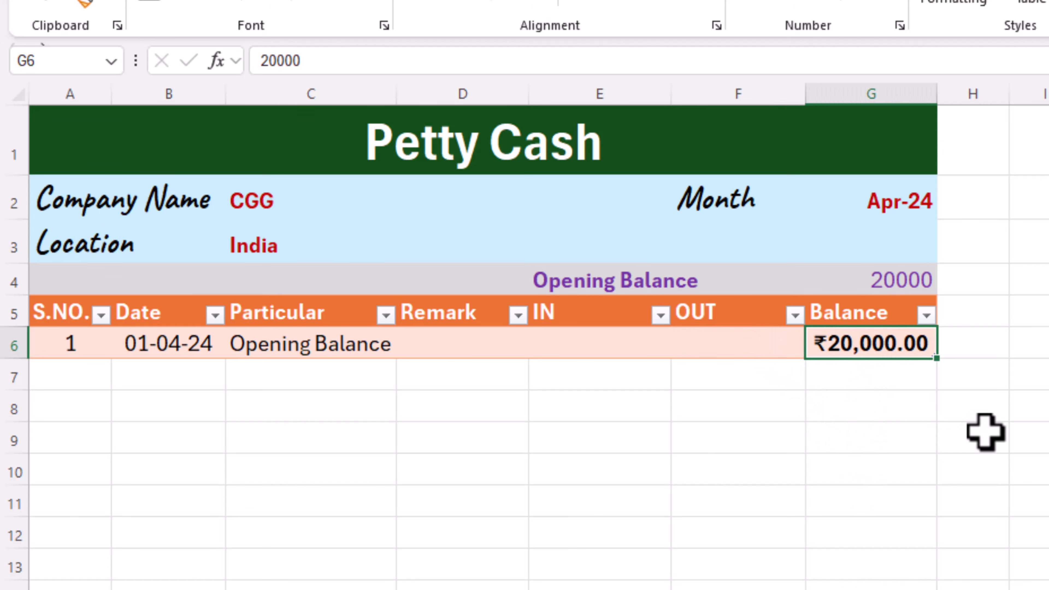
Add a second table row with serial number 2 and the date 02-04-24.
{"action": "key", "text": "Tab"}
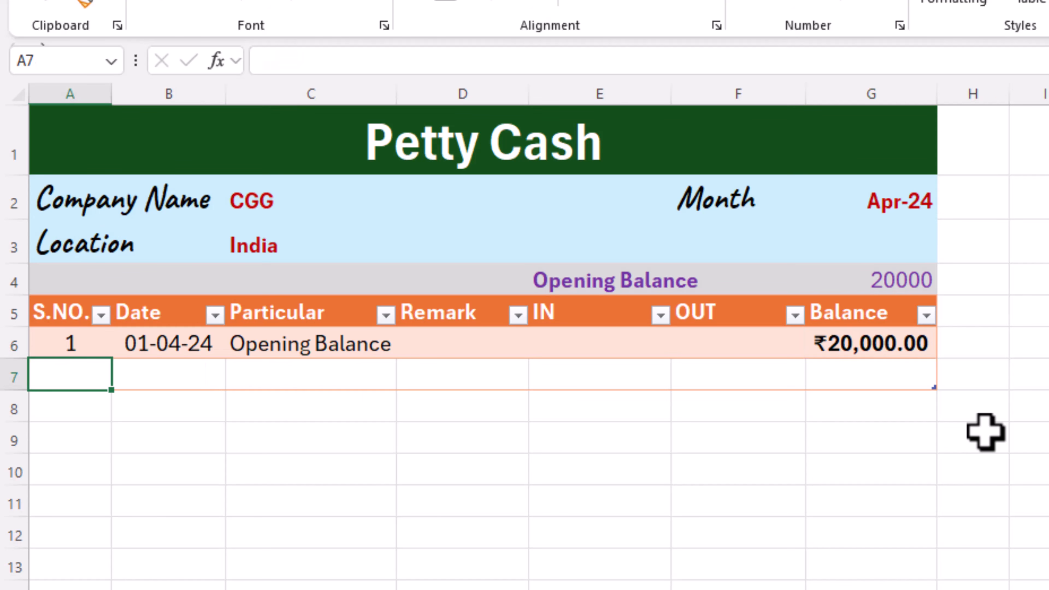
{"action": "type", "text": "2"}
{"action": "key", "text": "Tab"}
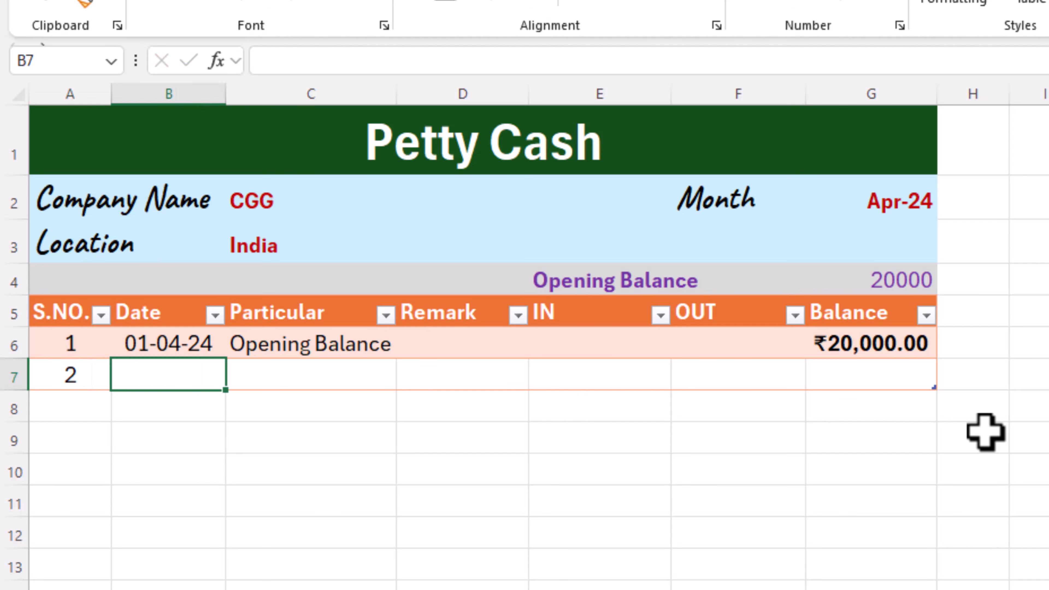
{"action": "type", "text": "4-24"}
{"action": "key", "text": "Tab"}
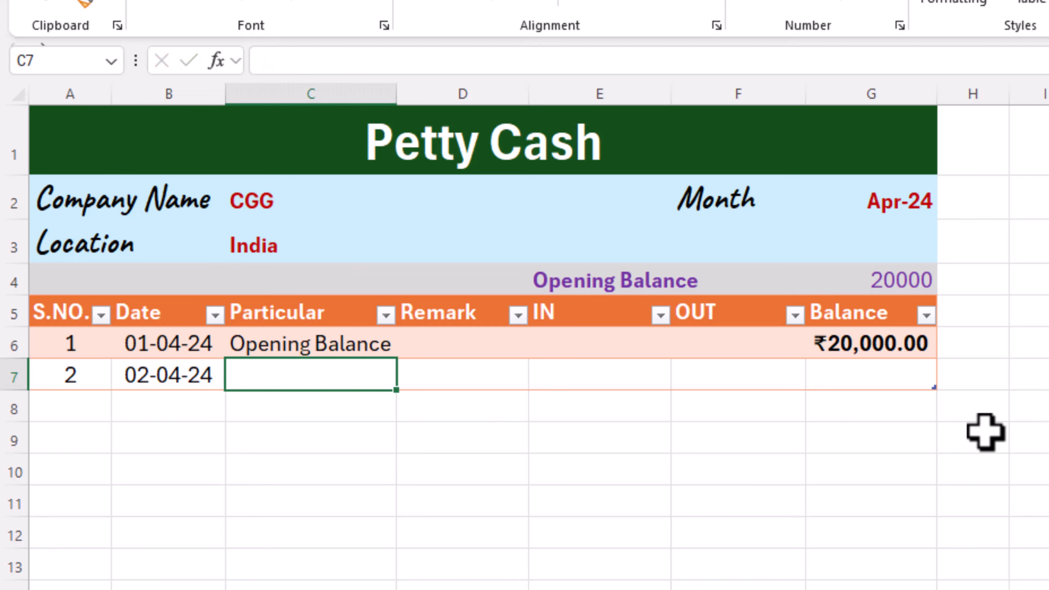
Complete row 7 with Rent Paid as the particular, Cash as the remark and 2000 as the OUT amount.
{"action": "type", "text": "Ren"}
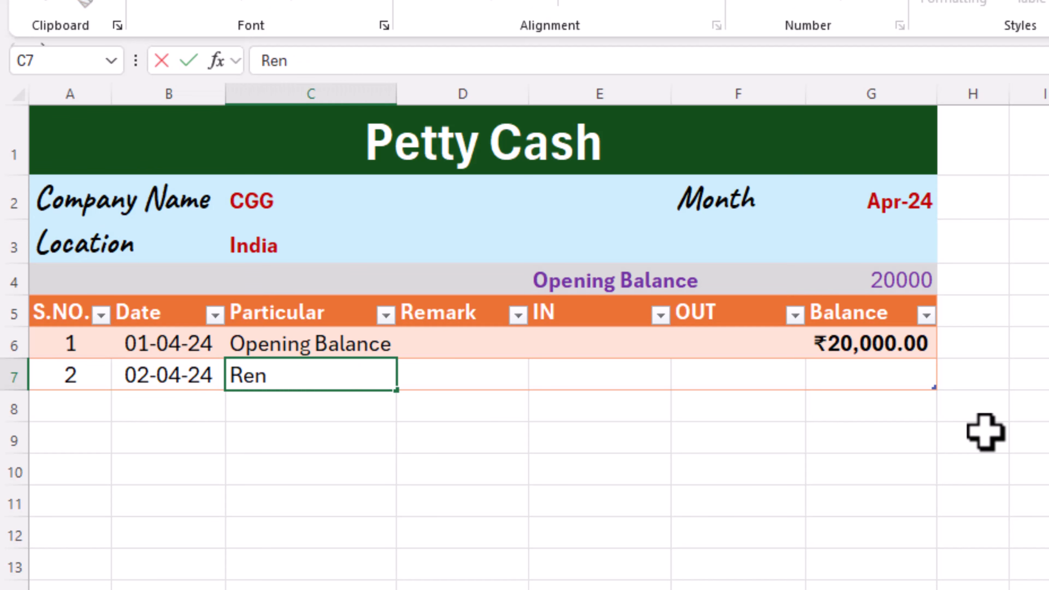
{"action": "type", "text": "t Pa"}
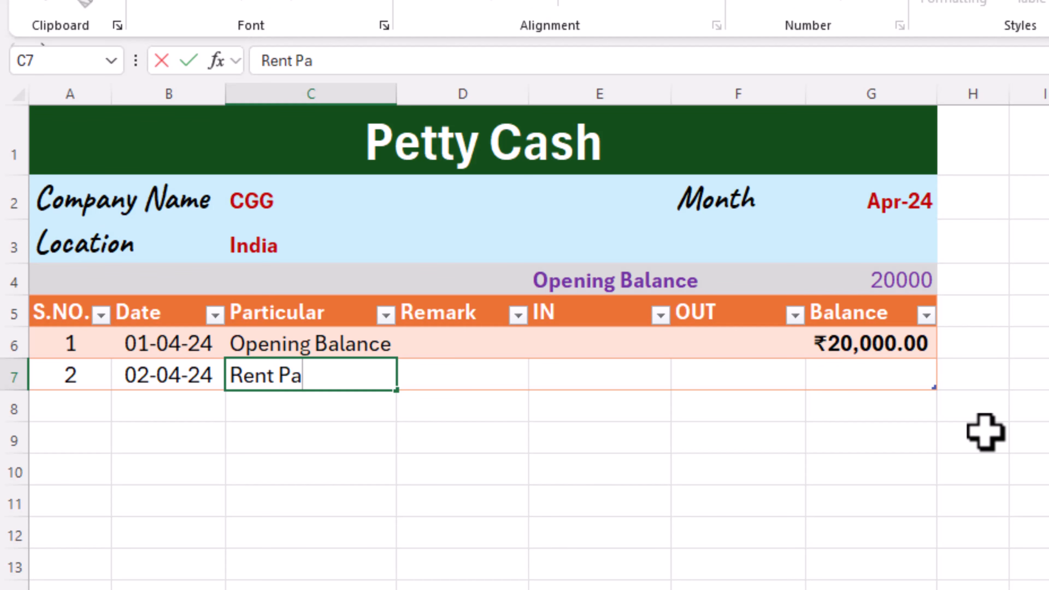
{"action": "type", "text": "id"}
{"action": "key", "text": "Tab"}
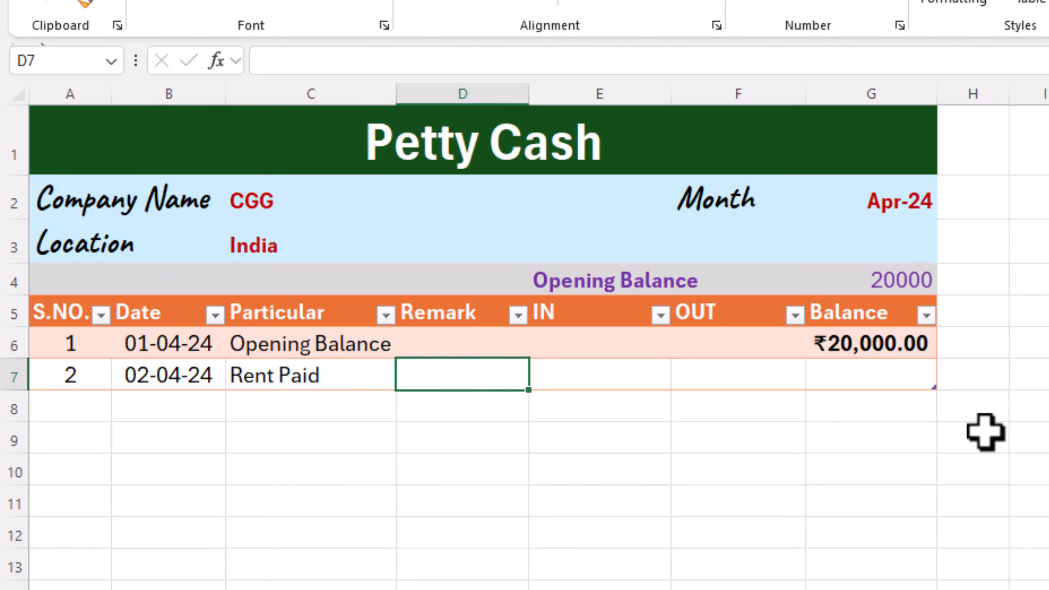
{"action": "type", "text": "Cash"}
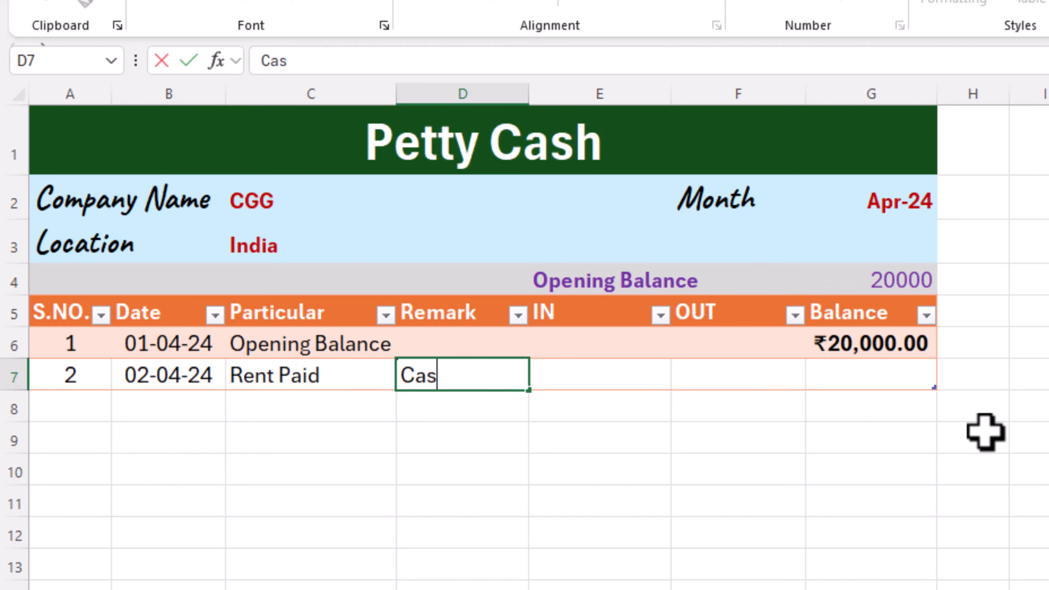
{"action": "key", "text": "Tab"}
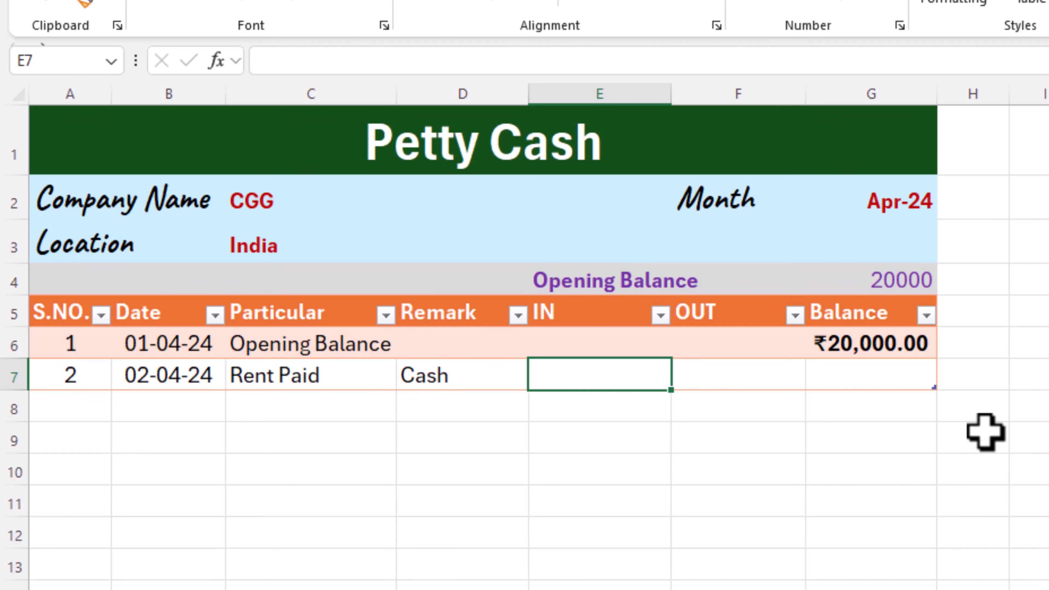
{"action": "key", "text": "Tab"}
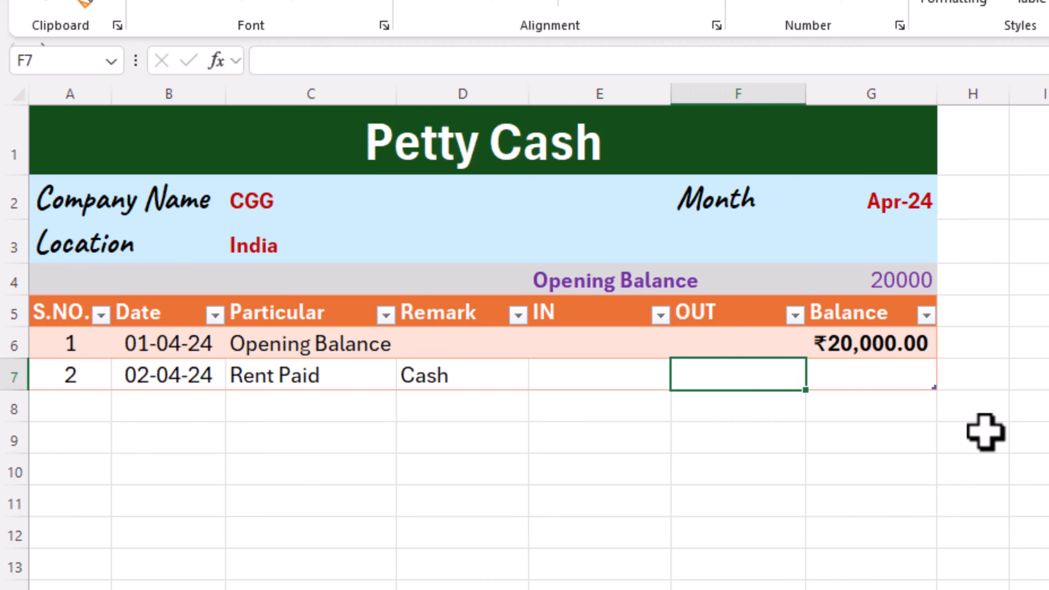
{"action": "type", "text": "2000"}
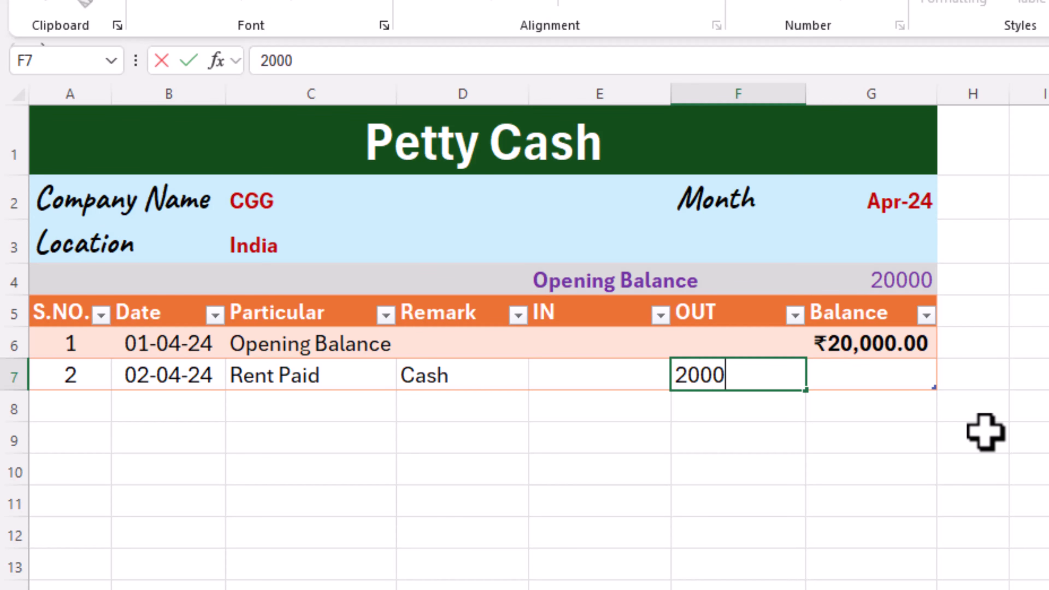
{"action": "key", "text": "Tab"}
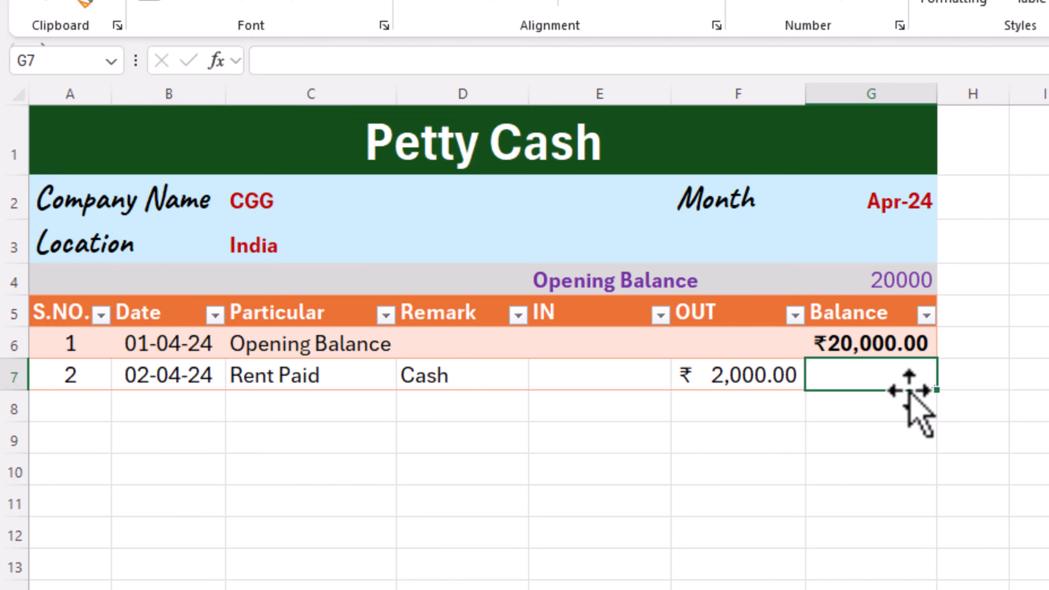
{"action": "type", "text": "="}
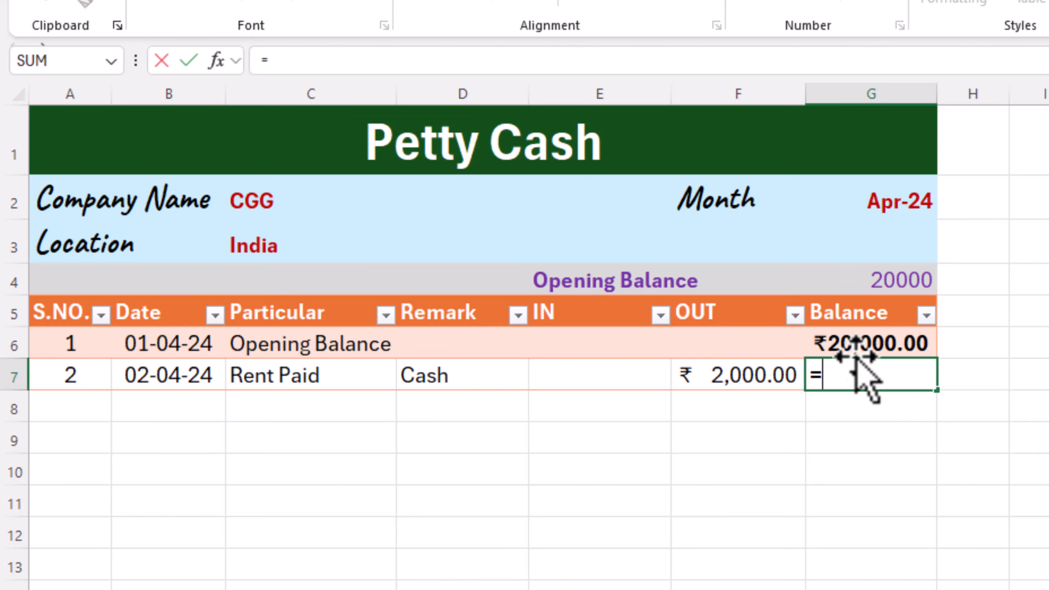
{"action": "left_click", "coordinate": [855, 347]}
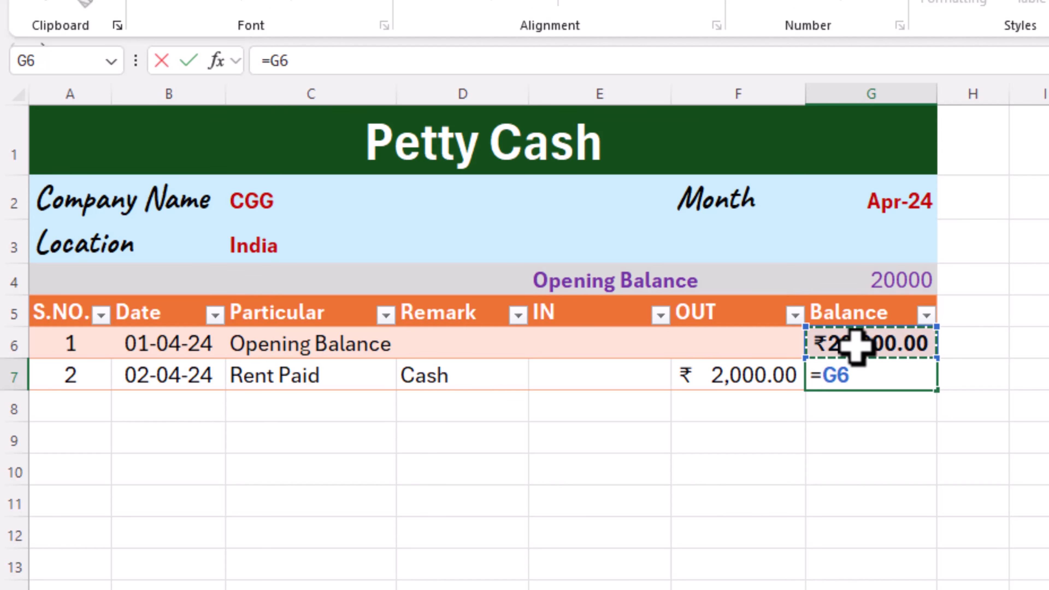
{"action": "type", "text": "+"}
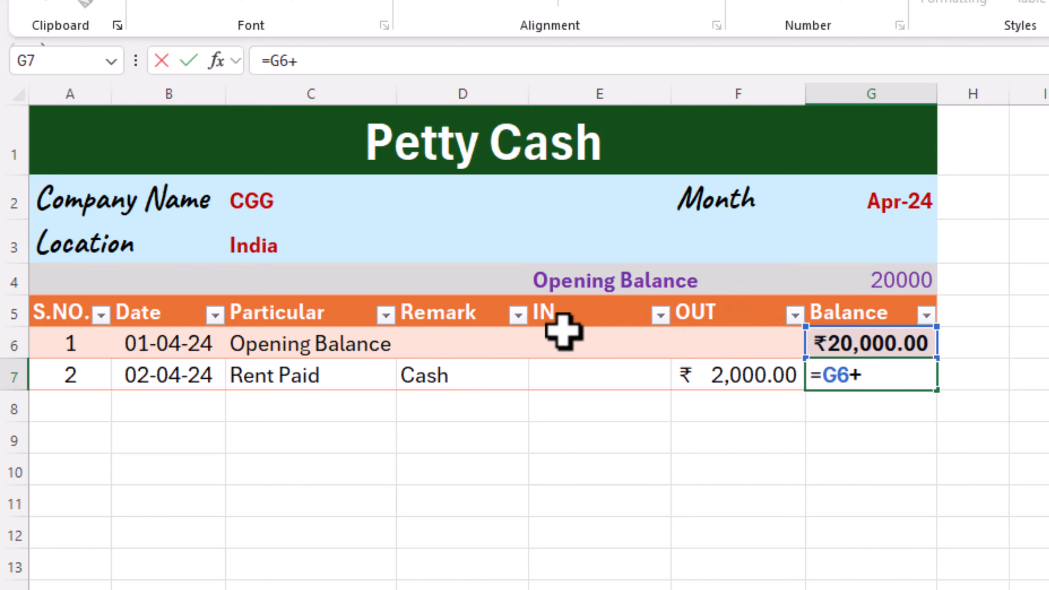
{"action": "left_click", "coordinate": [564, 373]}
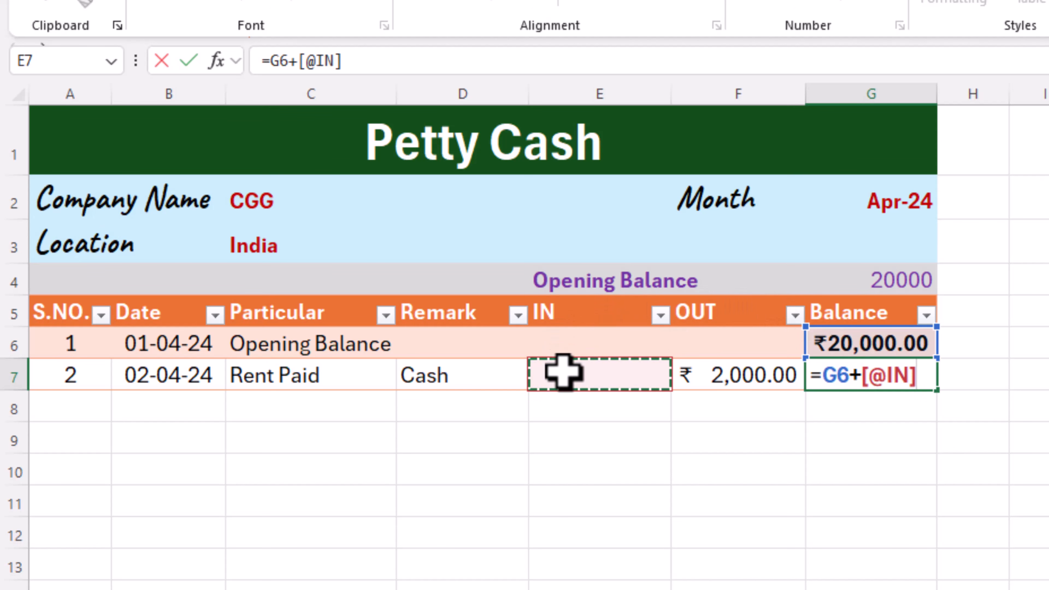
{"action": "type", "text": "-"}
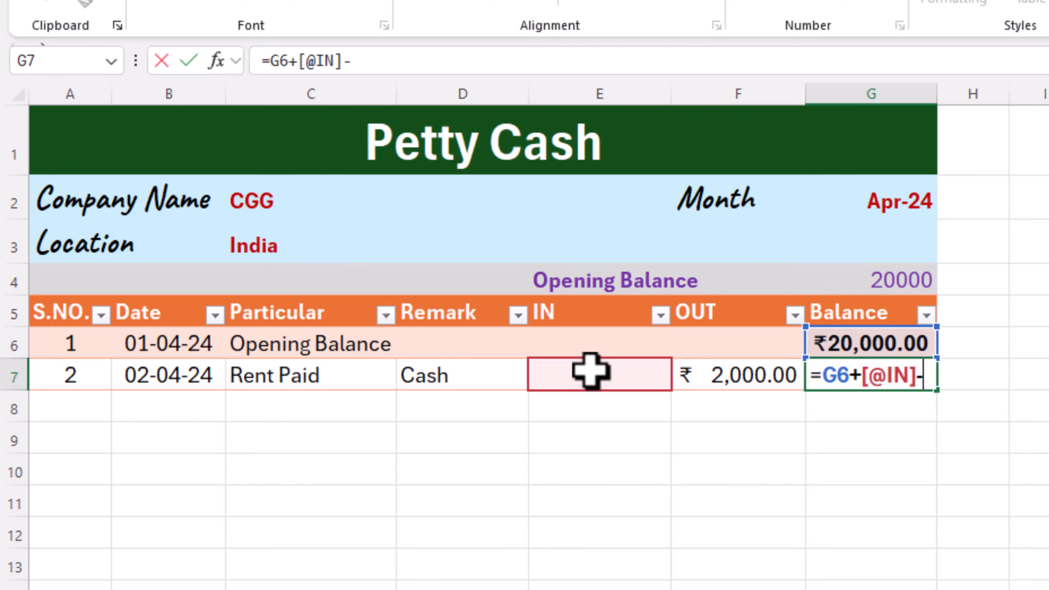
{"action": "left_click", "coordinate": [739, 373]}
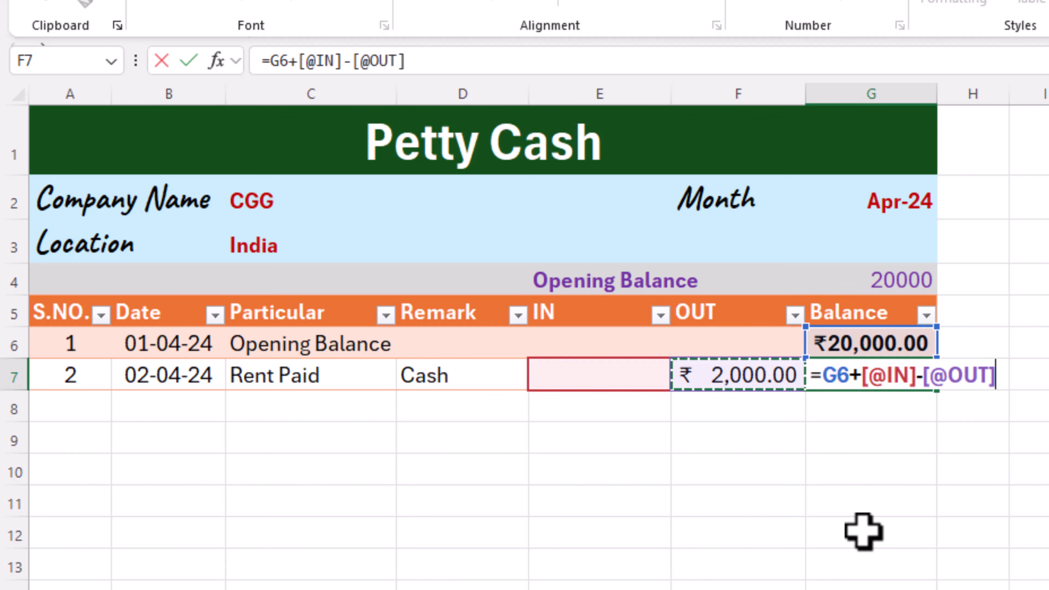
{"action": "key", "text": "Return"}
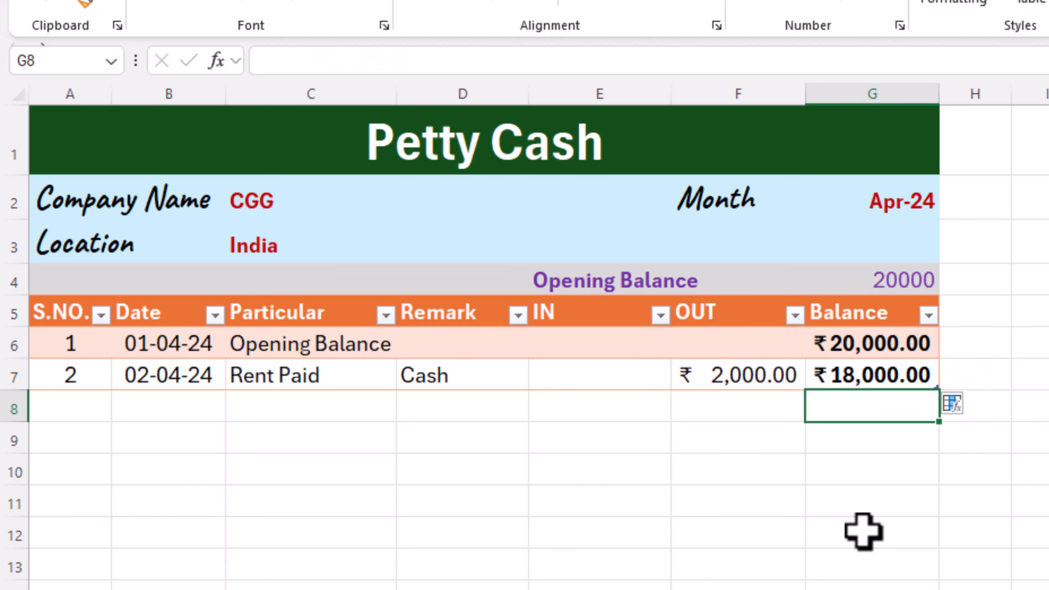
Add a third table row with serial number 3 and the date 02-04-24.
{"action": "left_click", "coordinate": [750, 374]}
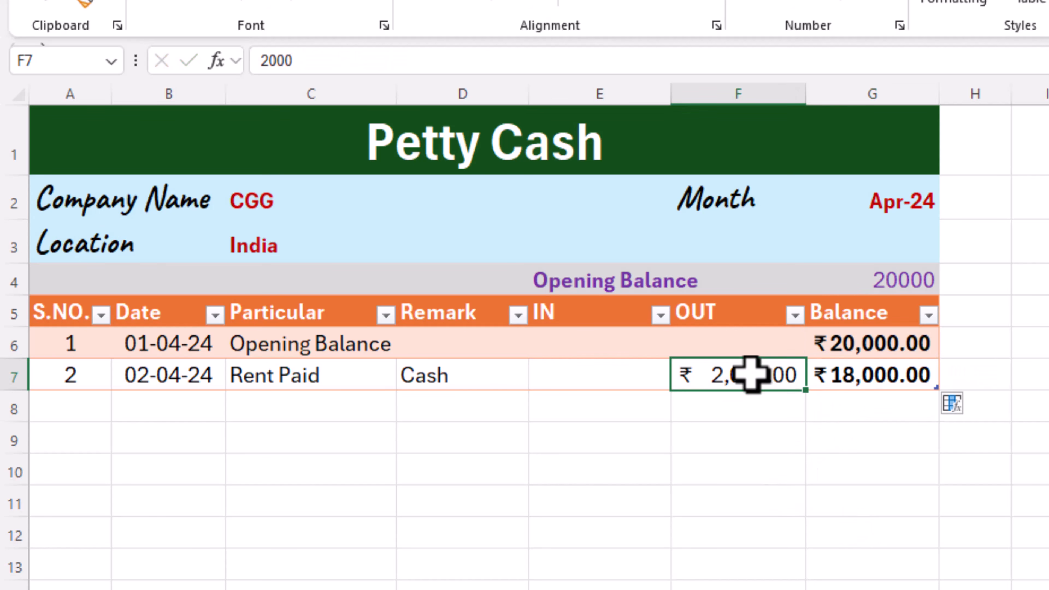
{"action": "key", "text": "Tab"}
{"action": "key", "text": "Tab"}
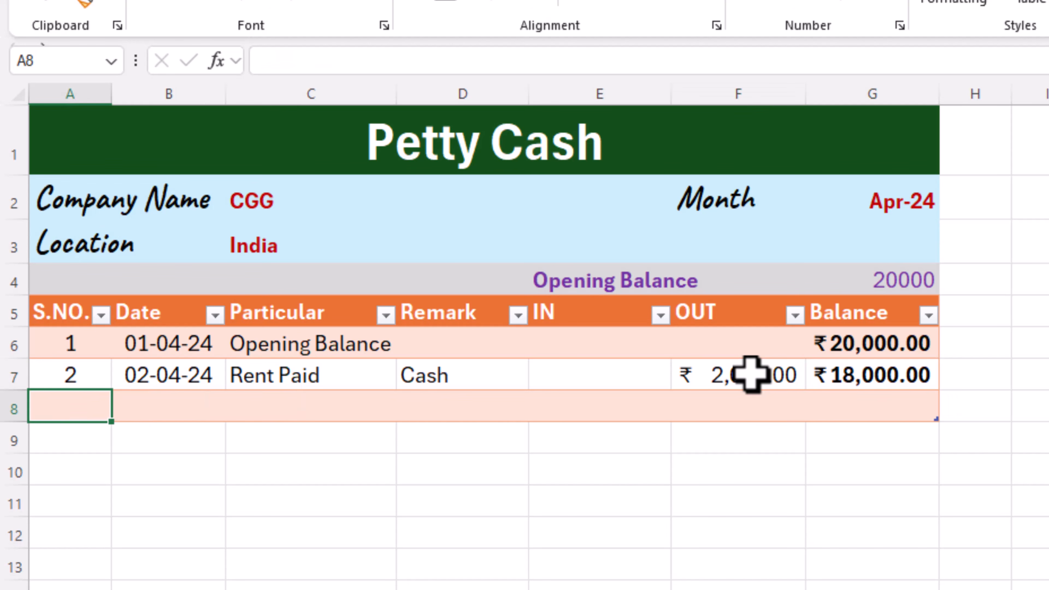
{"action": "type", "text": "3"}
{"action": "key", "text": "Tab"}
{"action": "type", "text": "2-4-2020"}
{"action": "key", "text": "Tab"}
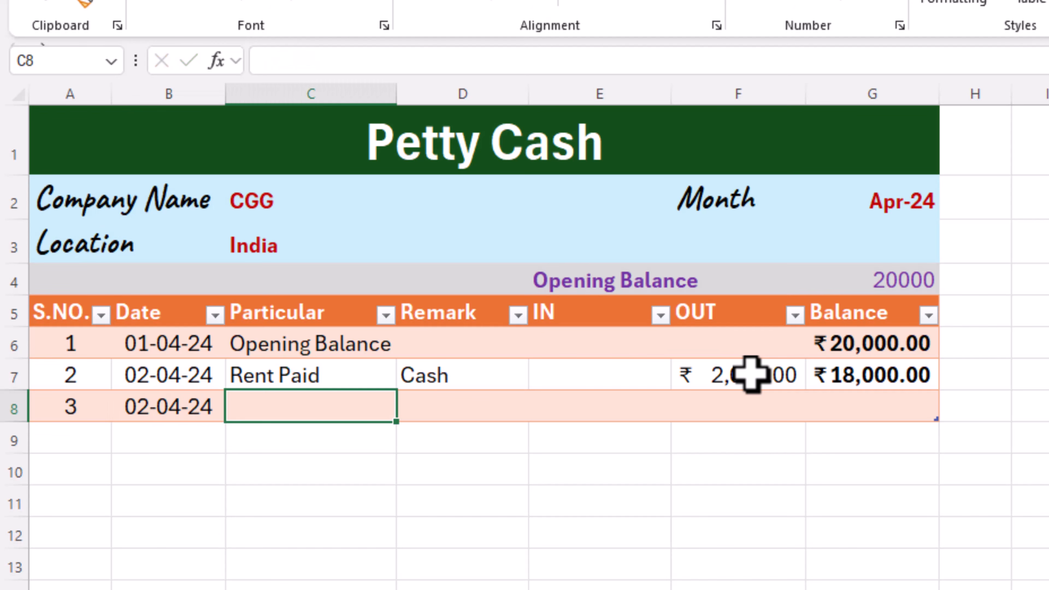
Fill in row 8 with Adv. Salary and the employee's name as the particular, Cash as the remark and 10,000 as the OUT amount.
{"action": "type", "text": "A"}
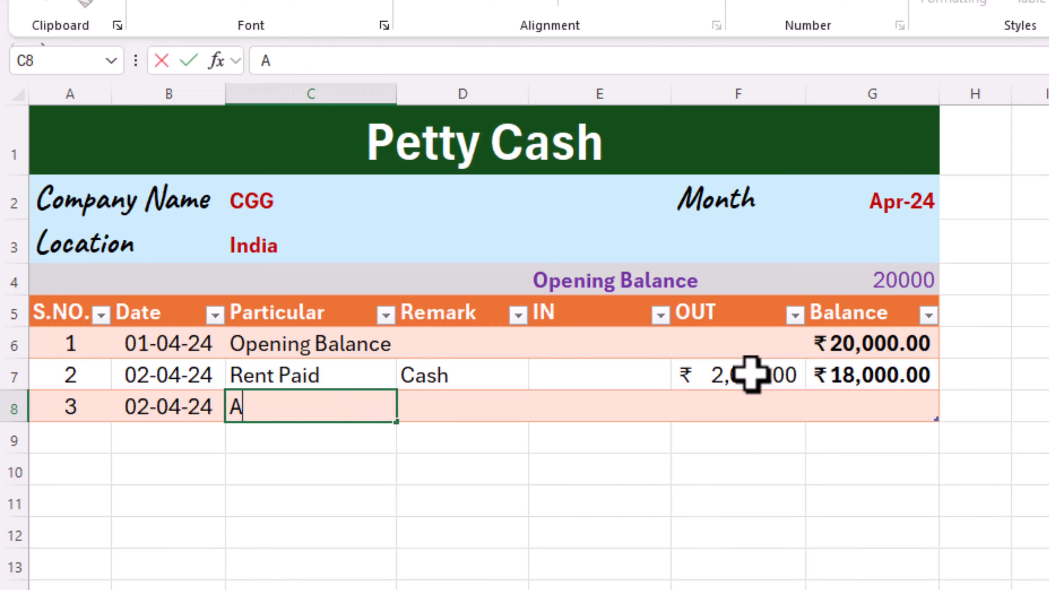
{"action": "type", "text": "dv. Salary M"}
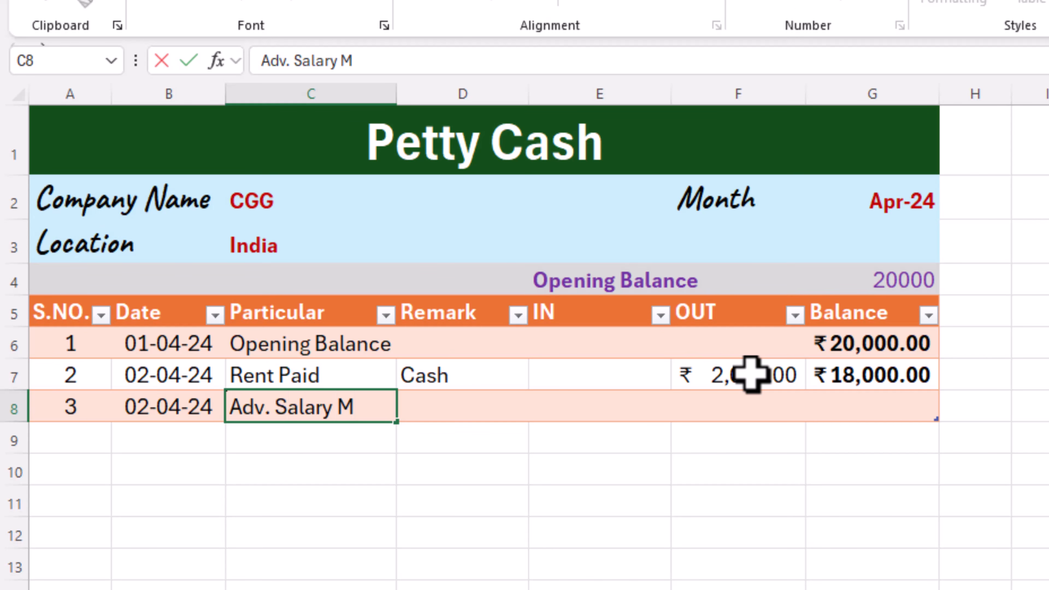
{"action": "type", "text": "anoj"}
{"action": "key", "text": "Tab"}
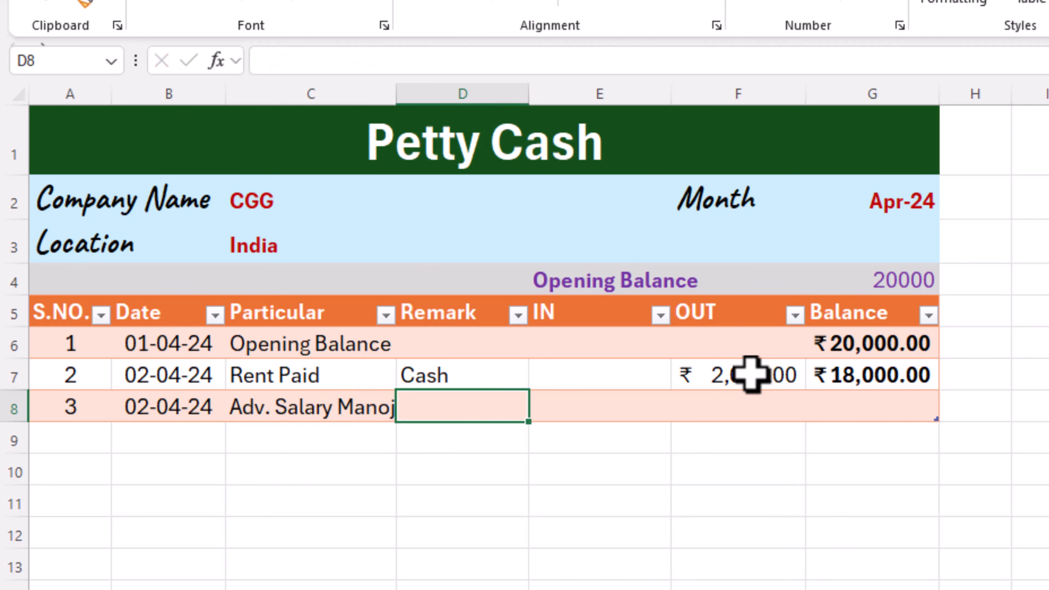
{"action": "type", "text": "Cash"}
{"action": "key", "text": "Tab"}
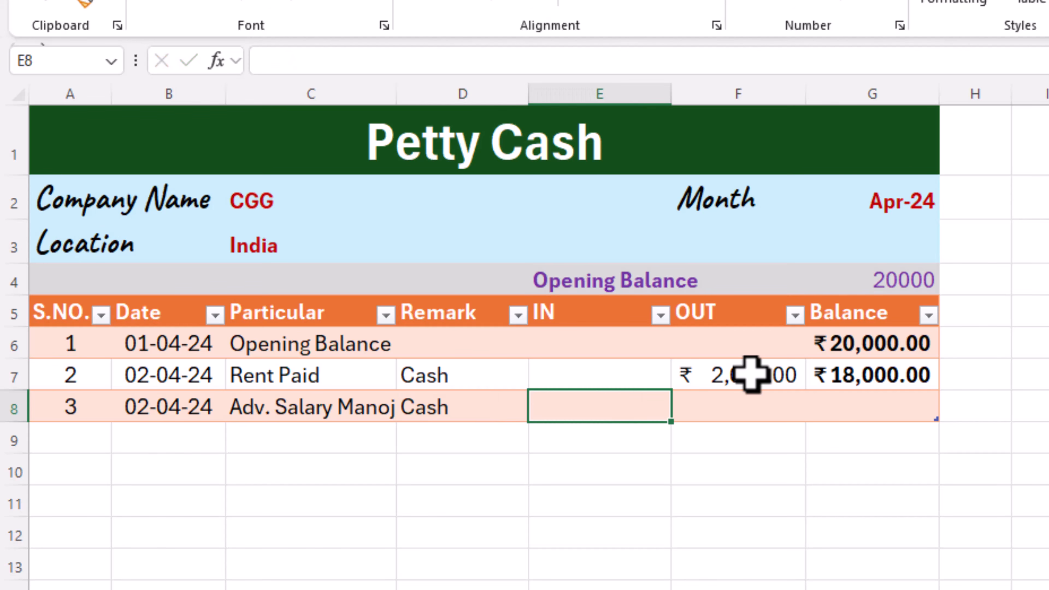
{"action": "key", "text": "Tab"}
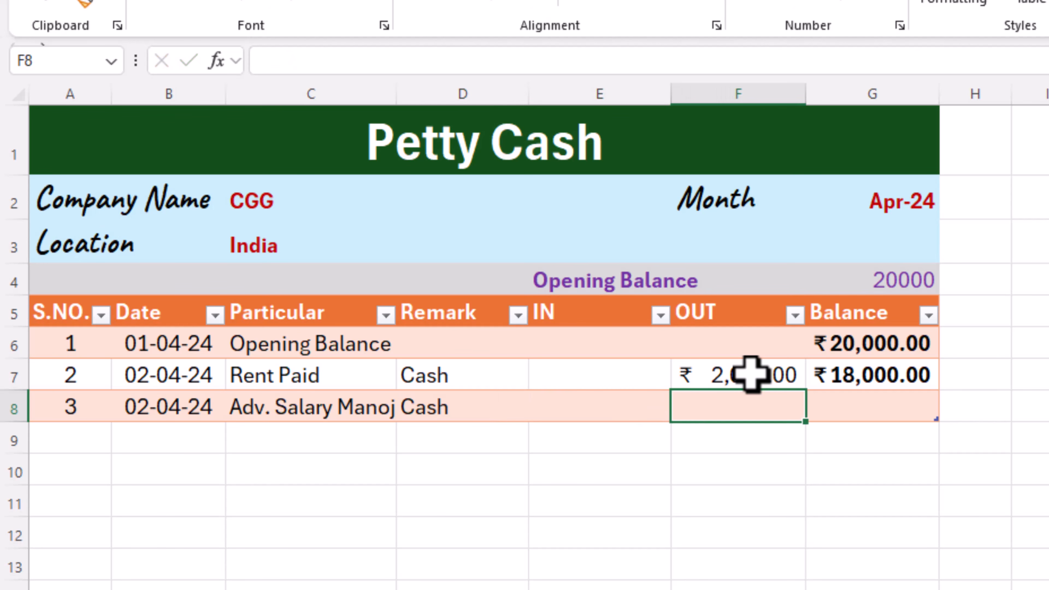
{"action": "type", "text": "10,000"}
{"action": "key", "text": "Tab"}
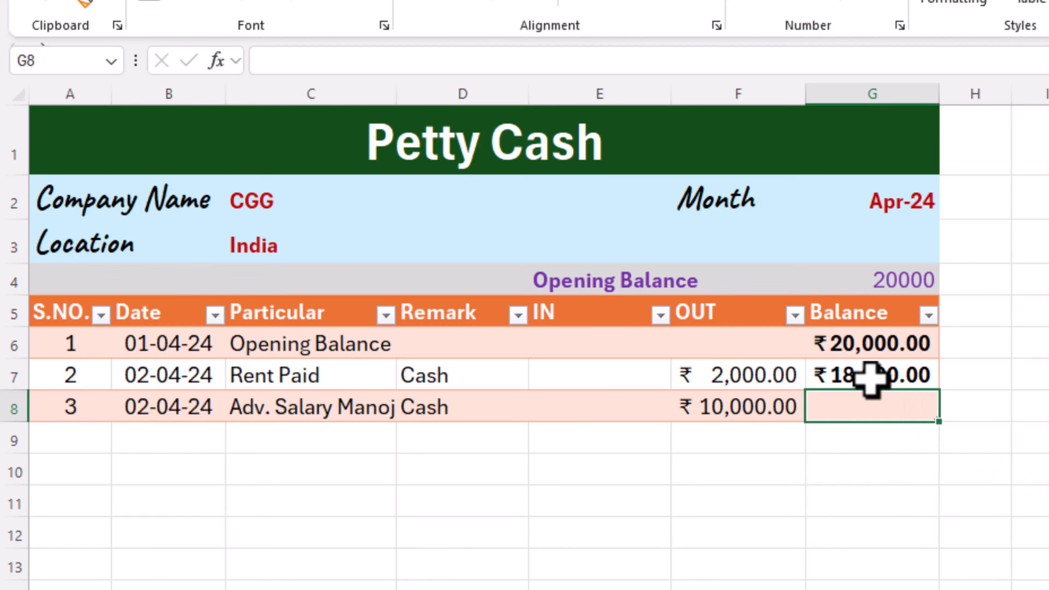
Try extending the balance formula from G7 into G8 with the fill handle, and undo it.
{"action": "left_click", "coordinate": [888, 381]}
{"action": "left_click_drag", "start_coordinate": [944, 395], "coordinate": [945, 425]}
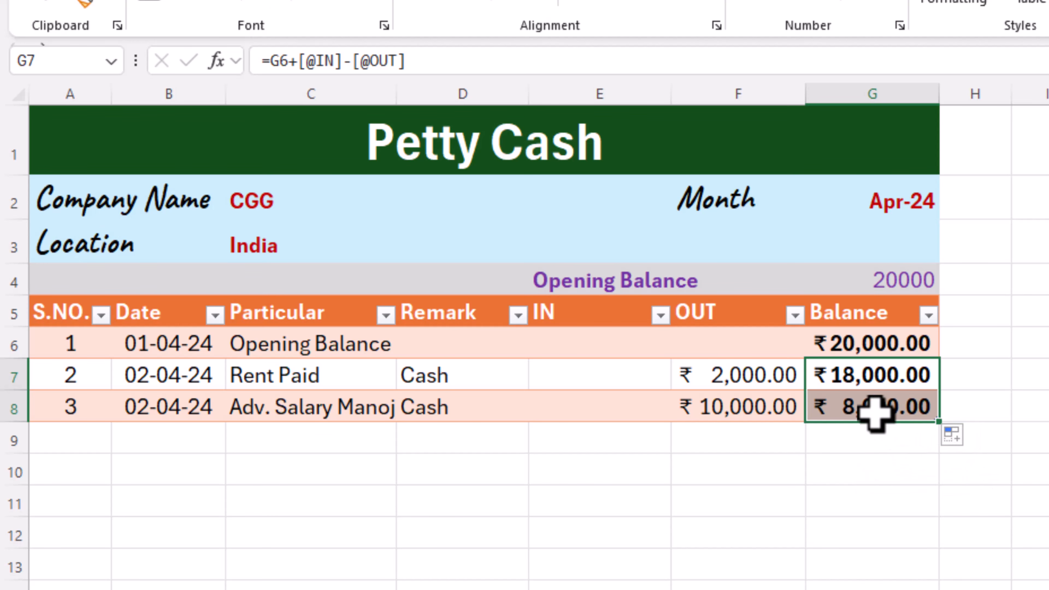
{"action": "key", "text": "ctrl+z"}
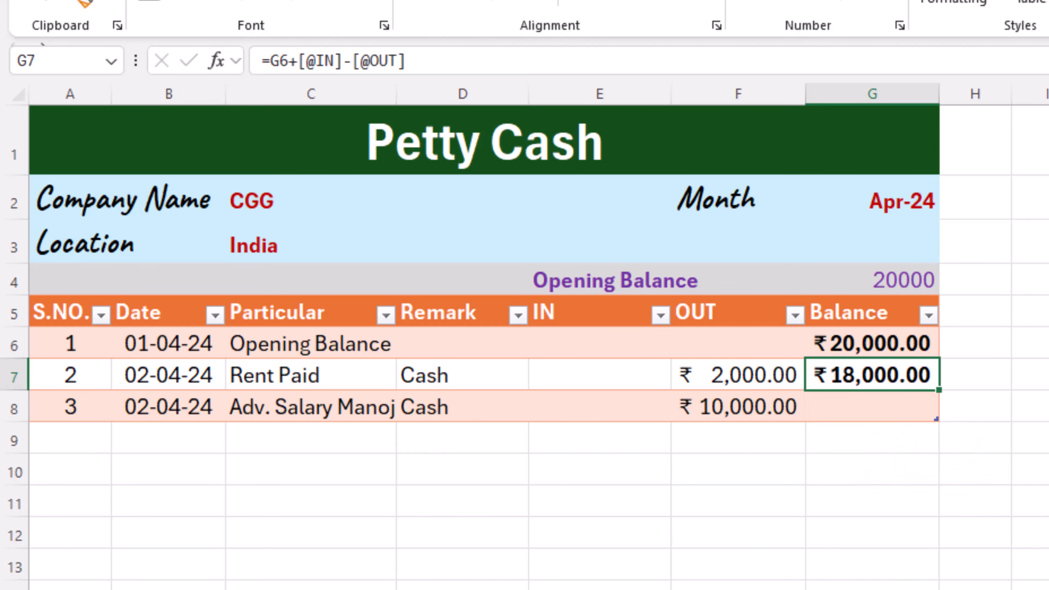
Fill cell G8 with the balance formula from the cell above.
{"action": "left_click", "coordinate": [751, 409]}
{"action": "key", "text": "Right"}
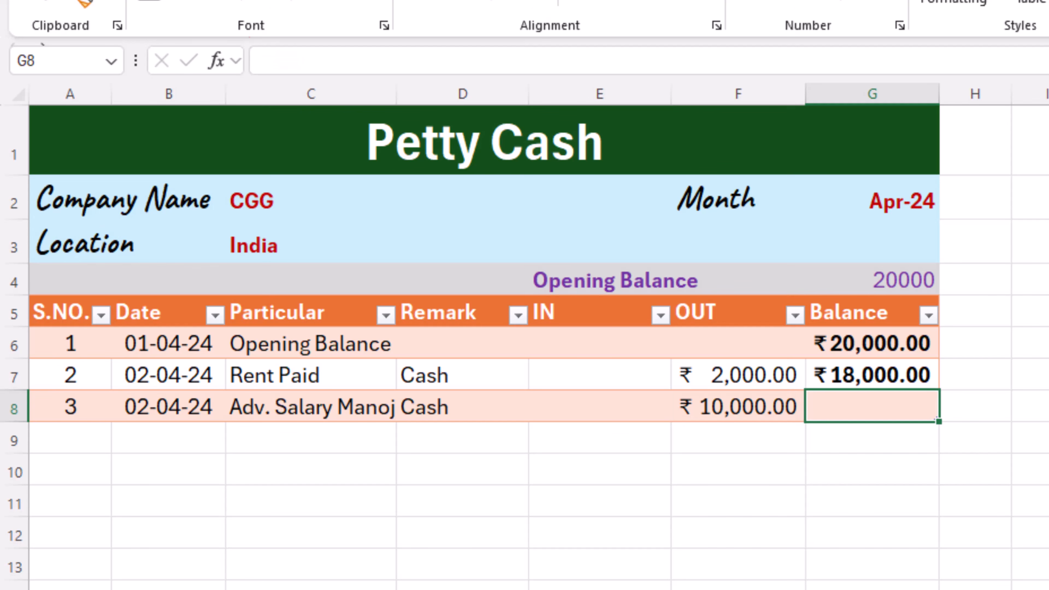
{"action": "key", "text": "ctrl+d"}
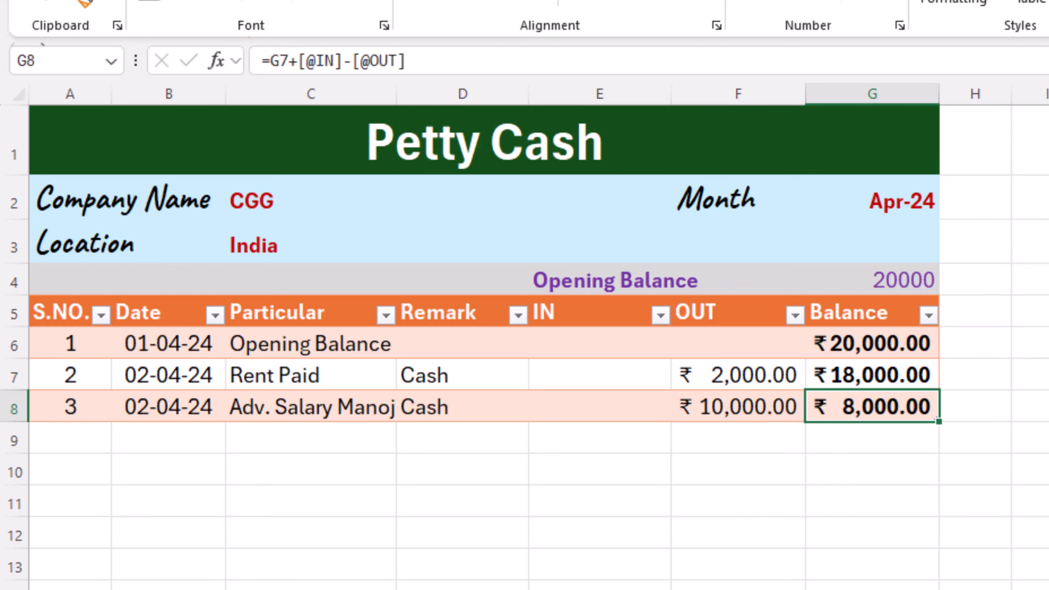
Add a fourth table row with serial number 4 and the date 03-04-24.
{"action": "key", "text": "Tab"}
{"action": "type", "text": "4"}
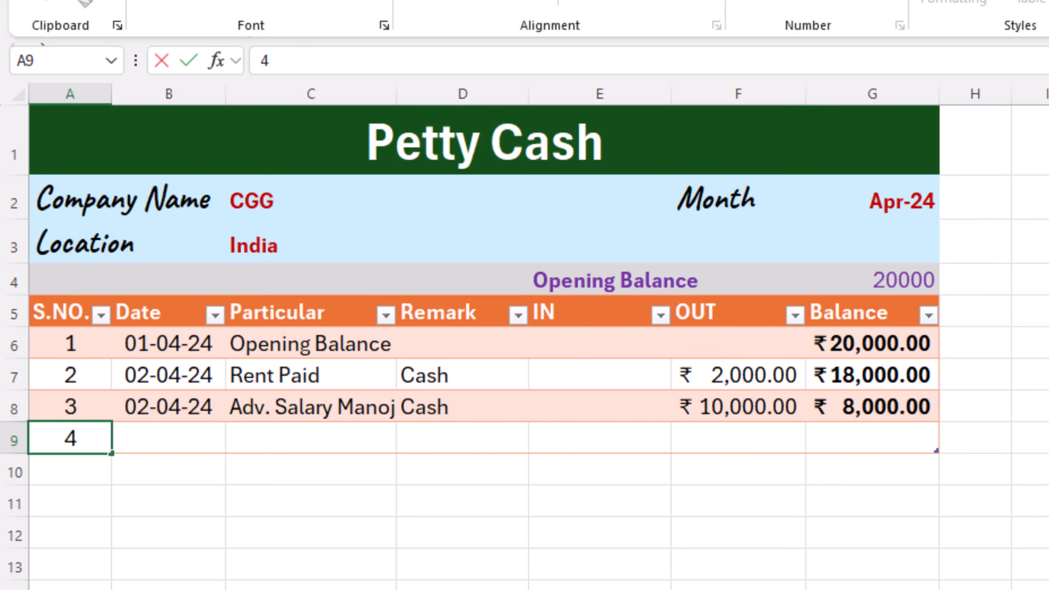
{"action": "key", "text": "Tab"}
{"action": "type", "text": "3-4"}
{"action": "key", "text": "Tab"}
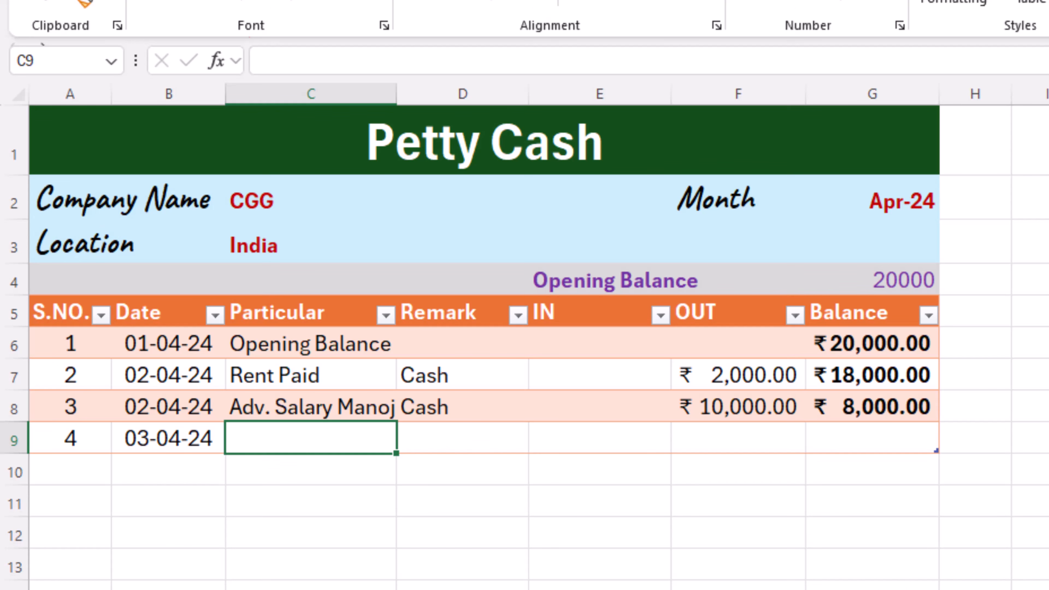
Fill in row 9 with Cash Receive as the particular, Cash as the remark and 15,000 as the IN amount, and add a blank row below.
{"action": "type", "text": "Cash Receive"}
{"action": "key", "text": "Tab"}
{"action": "type", "text": "C"}
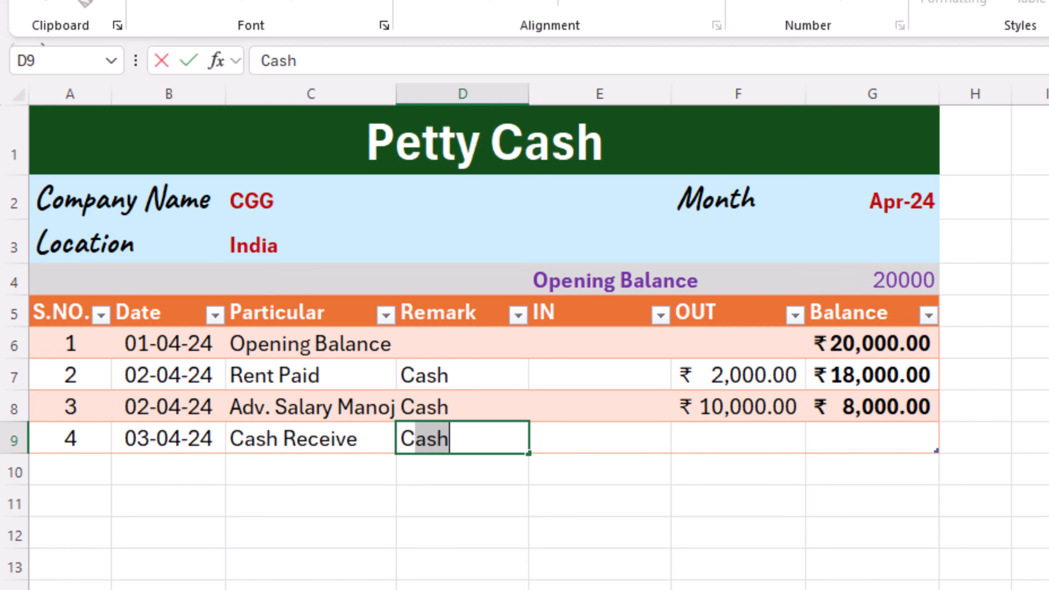
{"action": "key", "text": "Tab"}
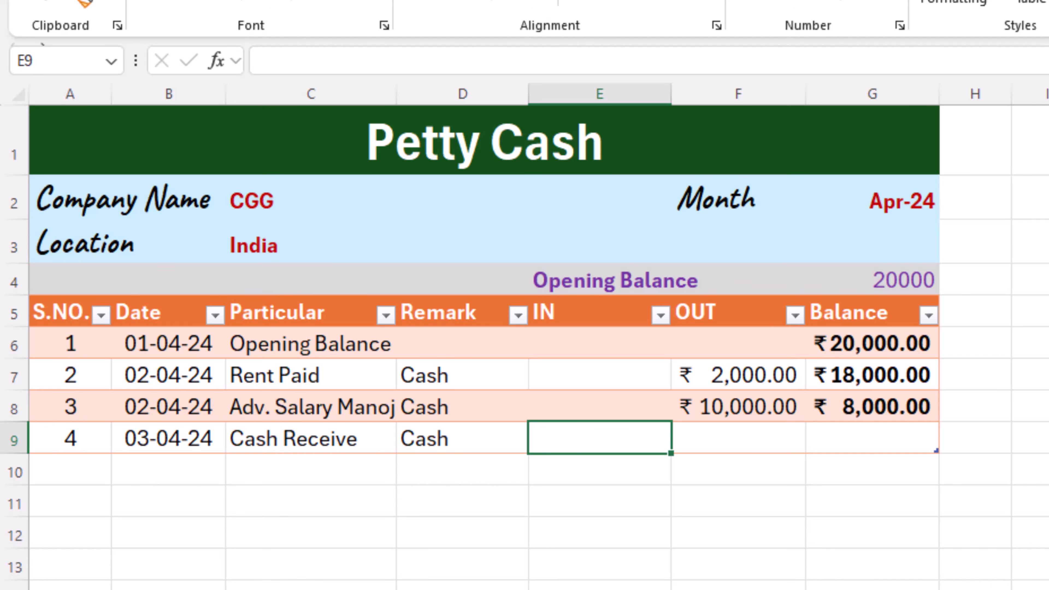
{"action": "type", "text": "15000"}
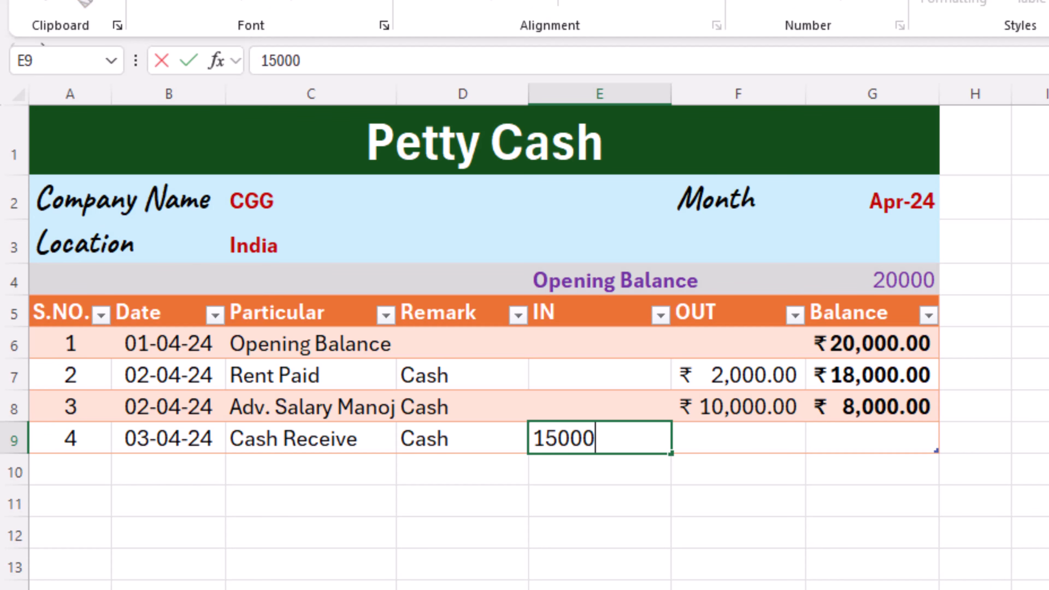
{"action": "key", "text": "Tab"}
{"action": "key", "text": "Tab"}
{"action": "key", "text": "Tab"}
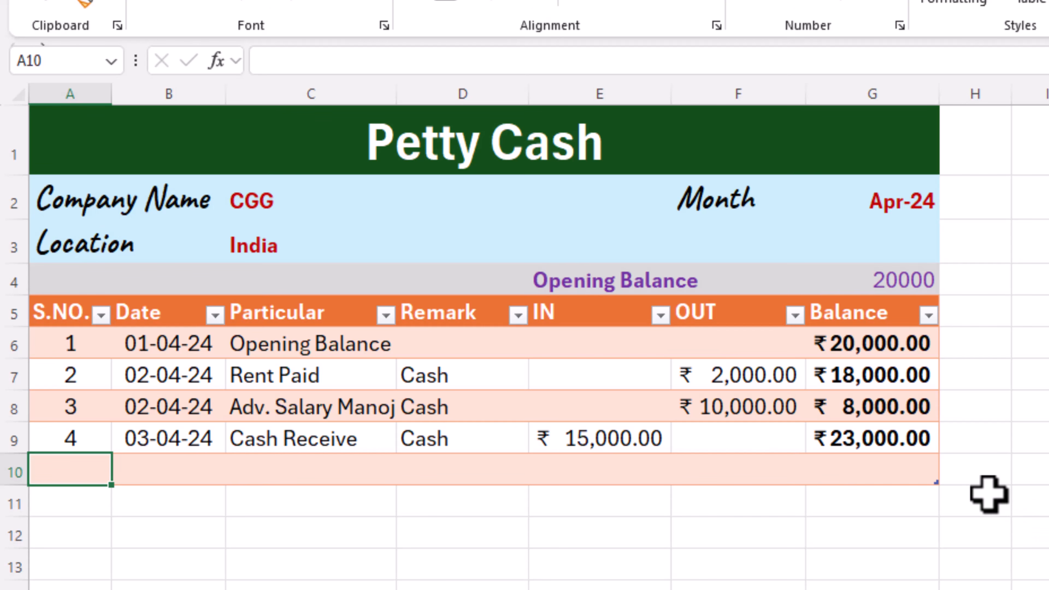
Compare the contents of the Balance cells from G6 down to the new row's cell G10.
{"action": "left_click", "coordinate": [884, 471]}
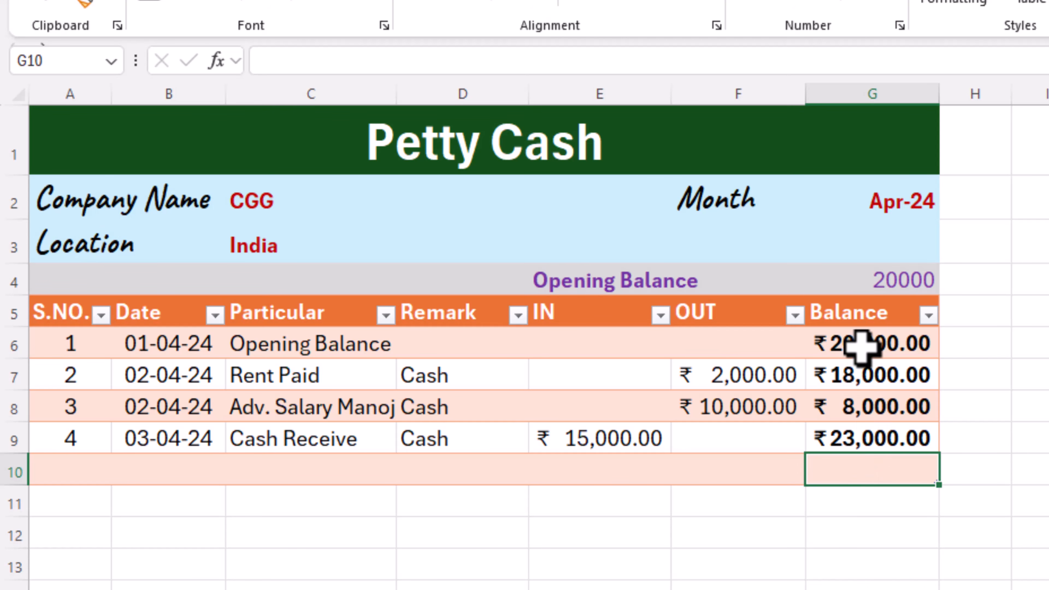
{"action": "left_click", "coordinate": [853, 372]}
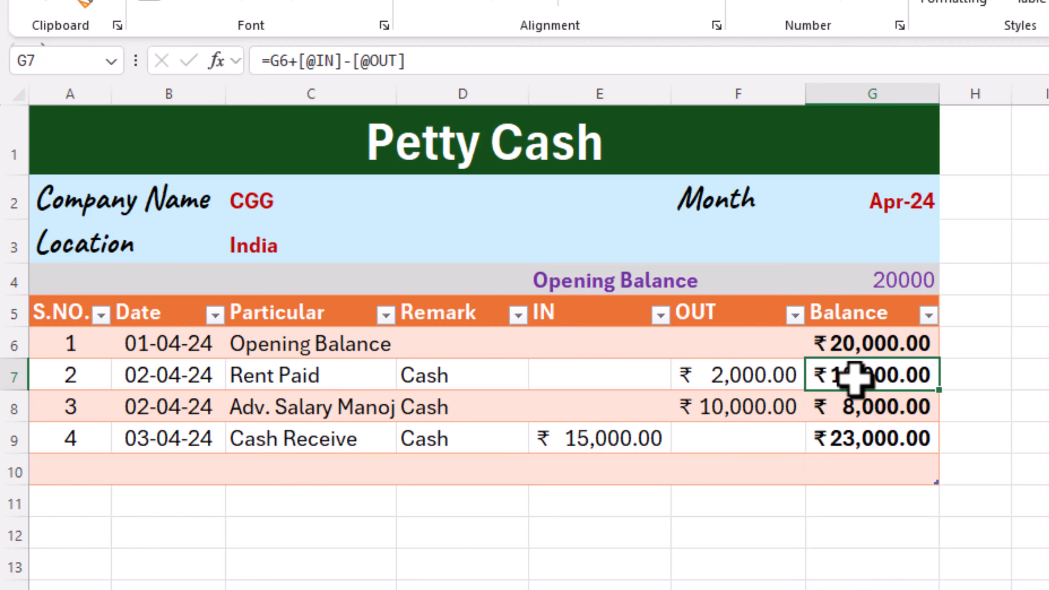
{"action": "left_click", "coordinate": [838, 347]}
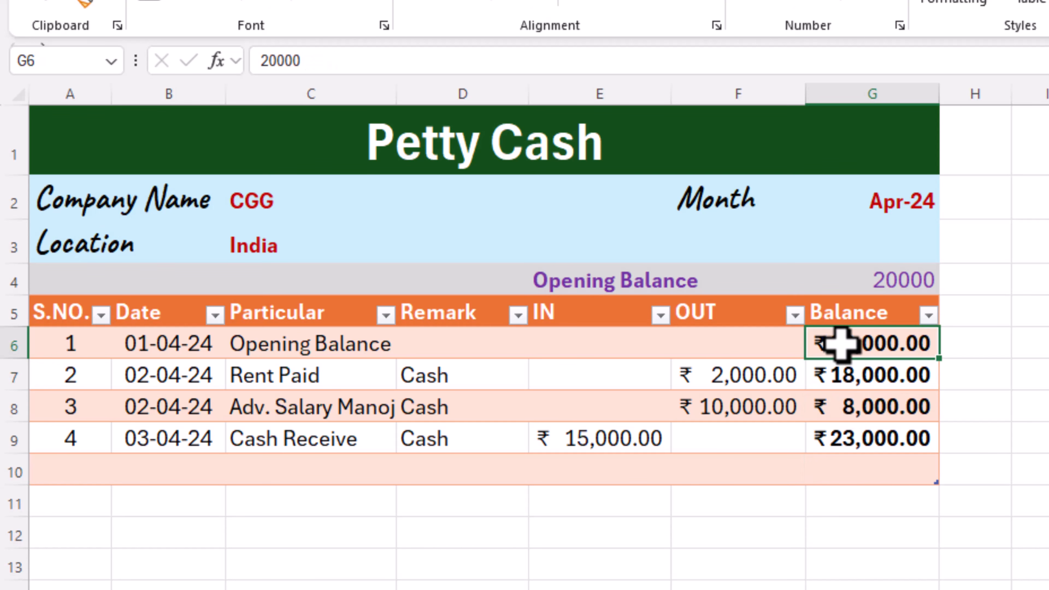
{"action": "left_click", "coordinate": [838, 377]}
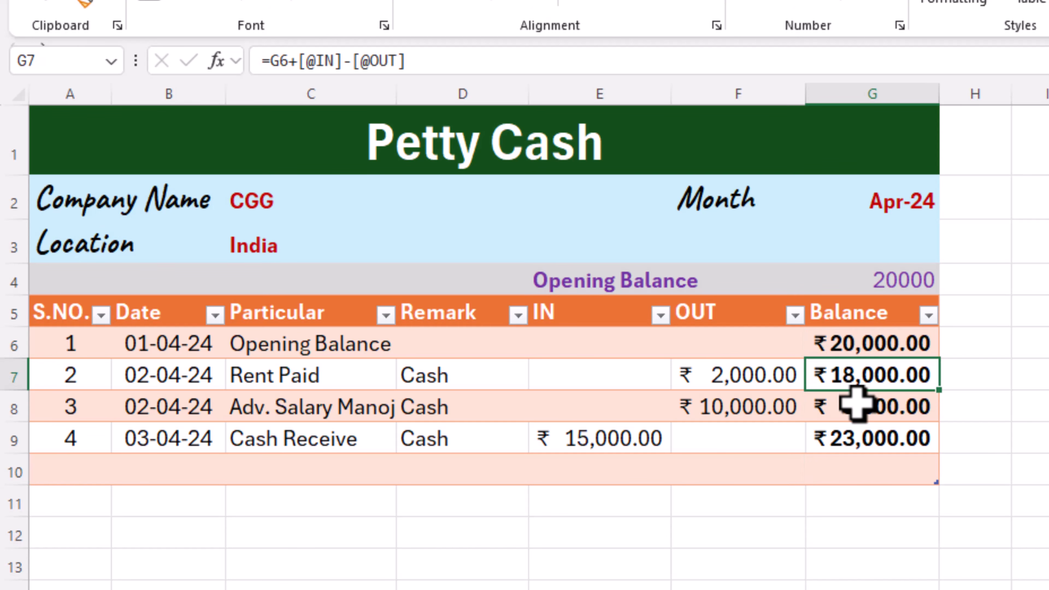
{"action": "left_click", "coordinate": [853, 415]}
{"action": "left_click", "coordinate": [843, 442]}
{"action": "left_click", "coordinate": [849, 462]}
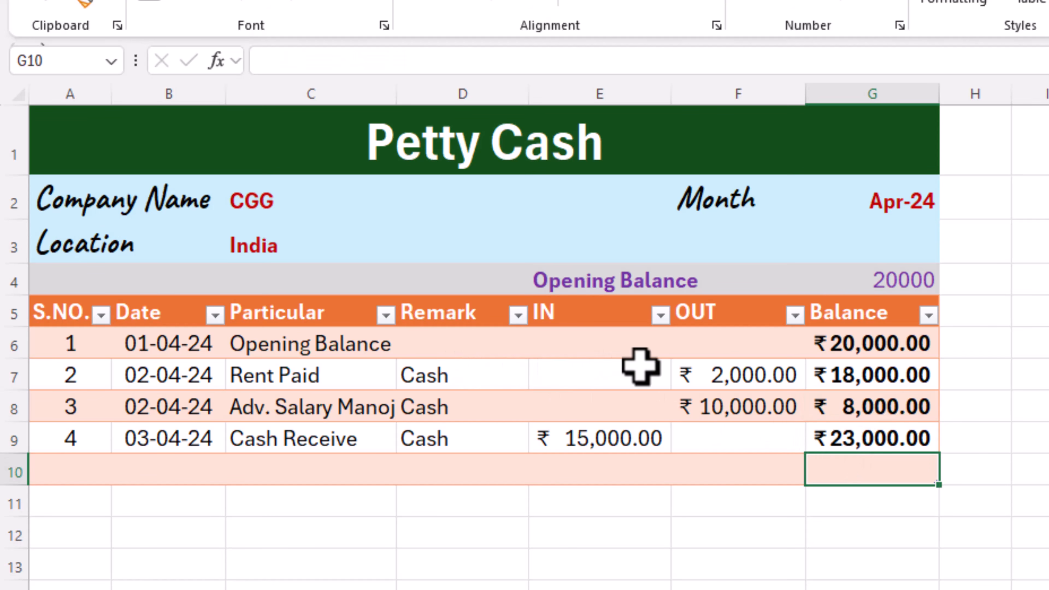
Delete the empty row 10 below the Cash Receive entry.
{"action": "left_click", "coordinate": [8, 471]}
{"action": "right_click", "coordinate": [87, 480]}
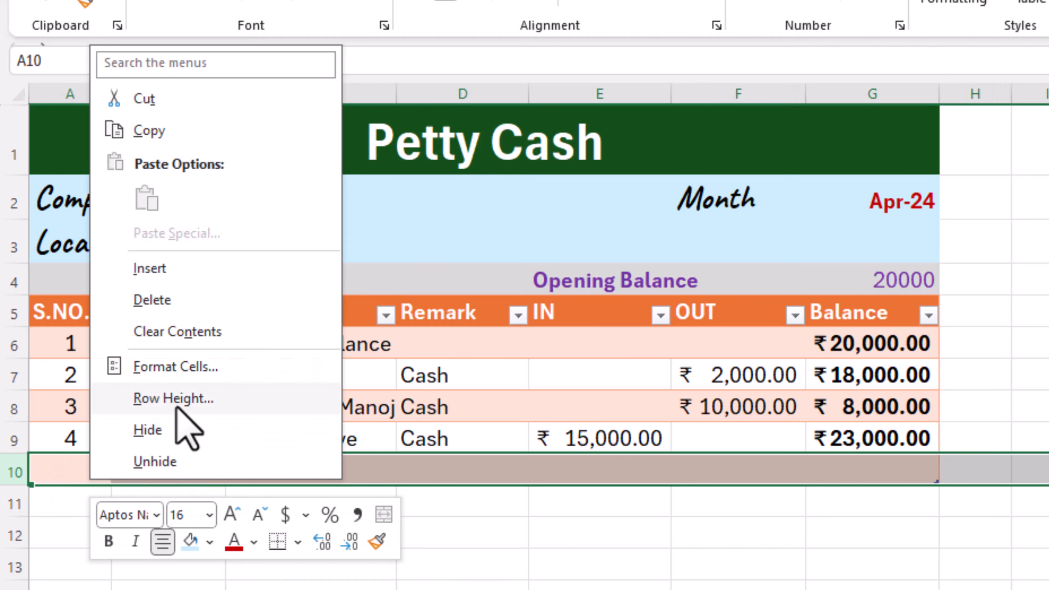
{"action": "left_click", "coordinate": [174, 300]}
Convert the petty cash table to a normal range.
{"action": "left_click", "coordinate": [484, 402]}
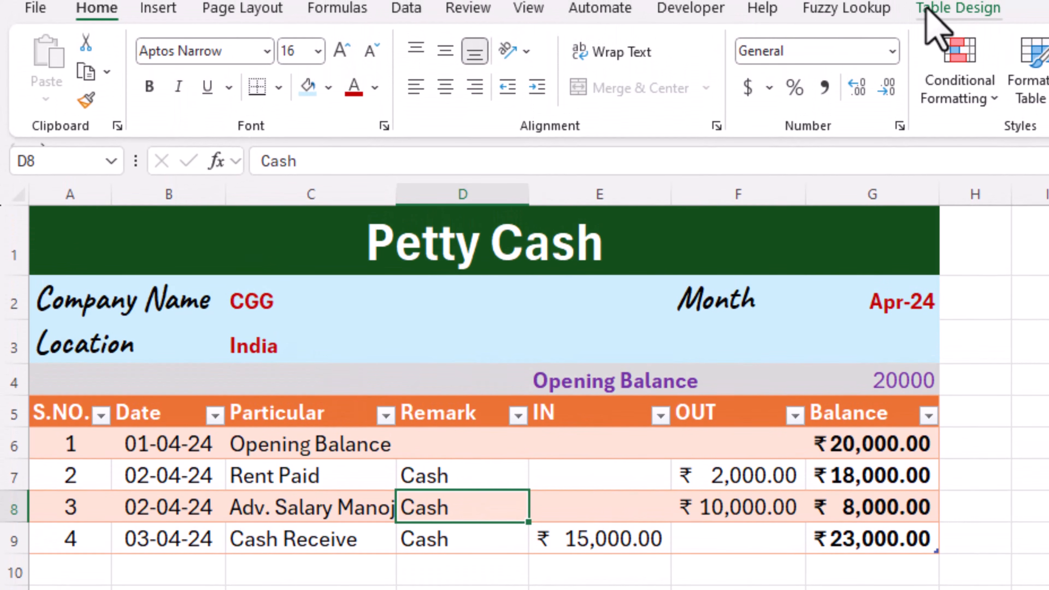
{"action": "left_click", "coordinate": [950, 8]}
{"action": "left_click", "coordinate": [174, 102]}
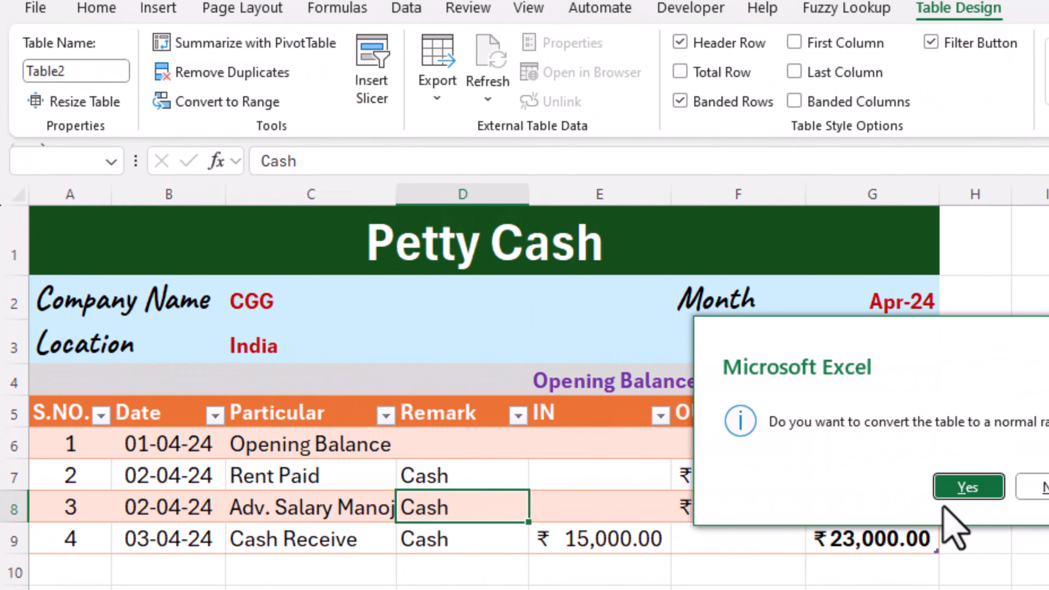
{"action": "left_click", "coordinate": [959, 496]}
{"action": "left_click", "coordinate": [632, 508]}
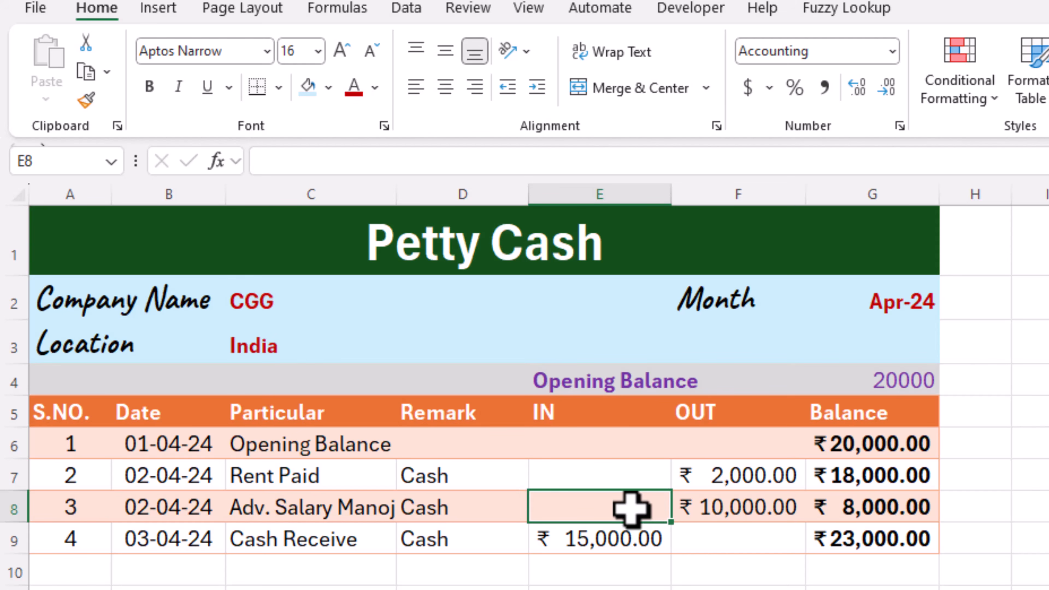
Create a table with headers from the range A5:G9.
{"action": "left_click_drag", "start_coordinate": [100, 398], "coordinate": [876, 536]}
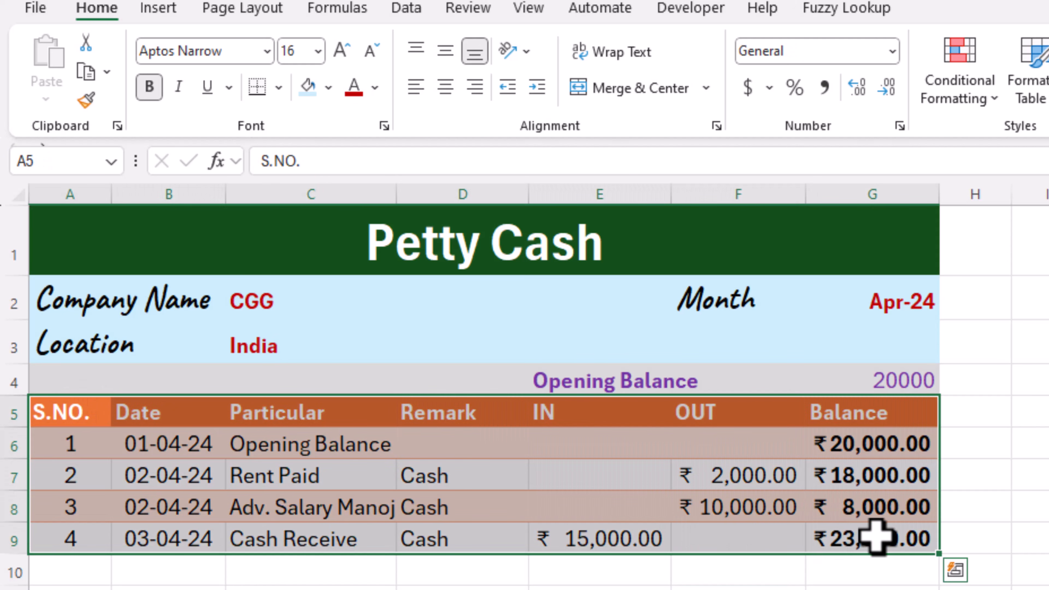
{"action": "key", "text": "ctrl+t"}
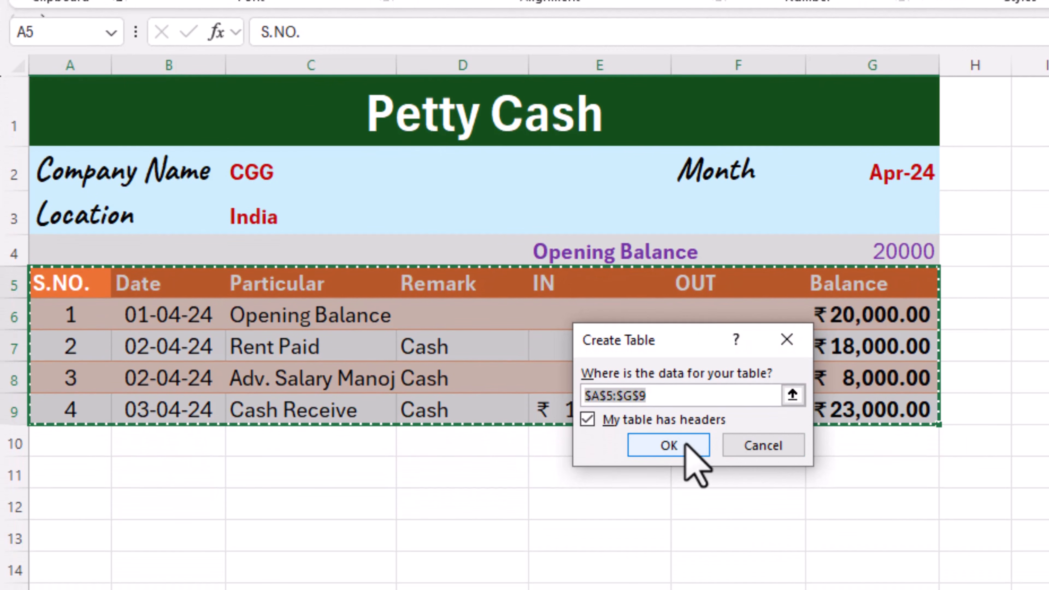
{"action": "left_click", "coordinate": [687, 447]}
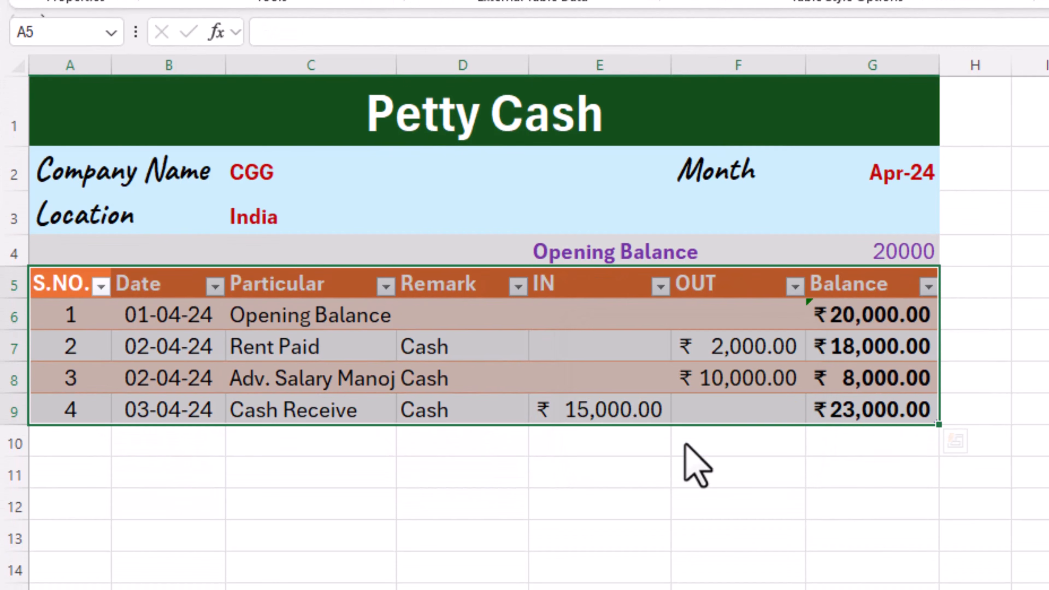
Add a fifth row to the end of the recreated table and enter serial number 5.
{"action": "left_click", "coordinate": [741, 409]}
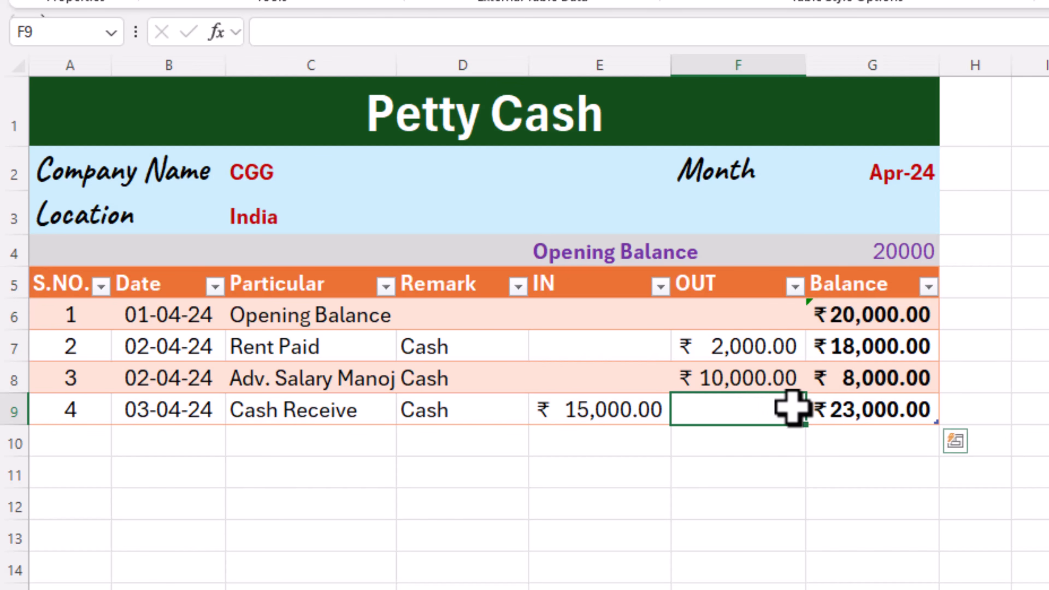
{"action": "key", "text": "Tab"}
{"action": "key", "text": "Tab"}
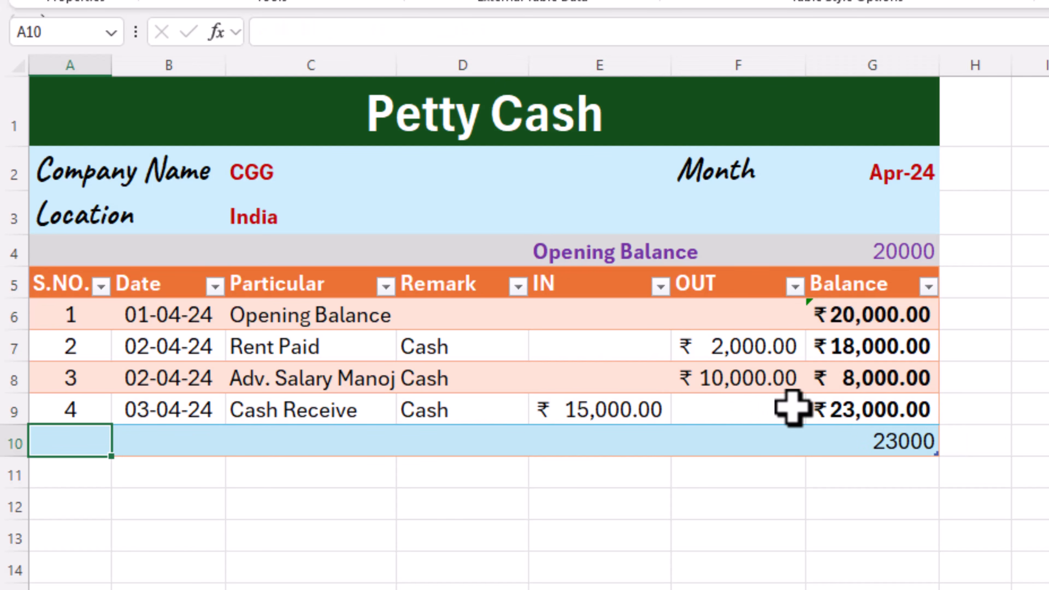
{"action": "type", "text": "5"}
{"action": "key", "text": "Tab"}
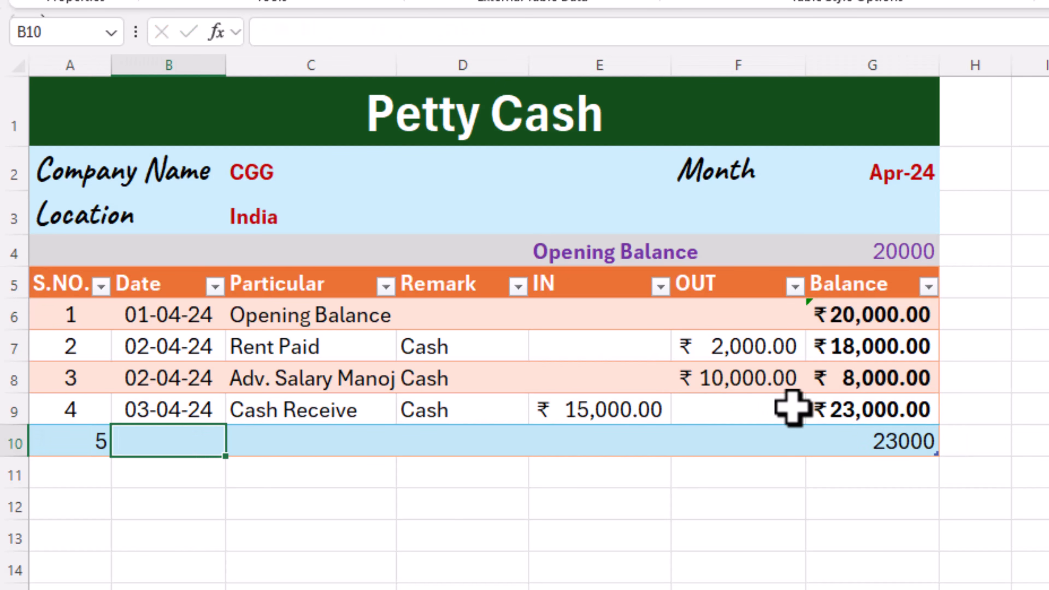